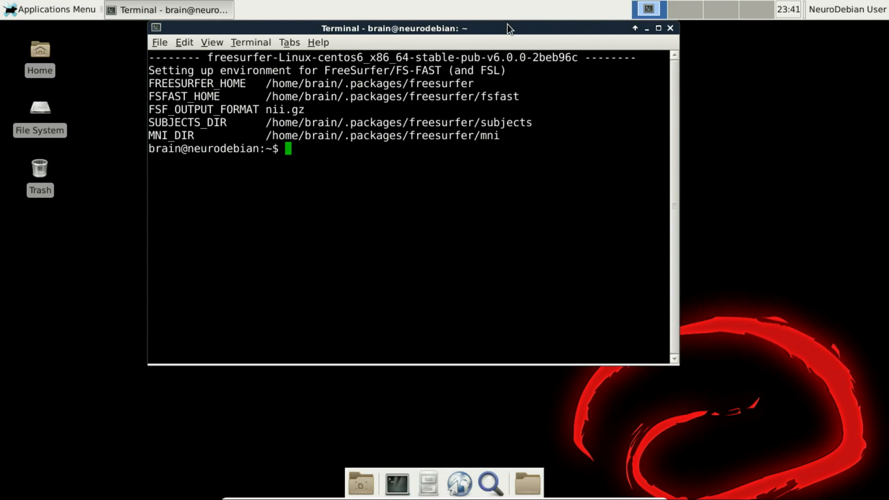
Change to the labs folder inside ~/uiowa-mri-course-2018 and list its contents
type("cd ~/uiowa-mri-course-2018/la")
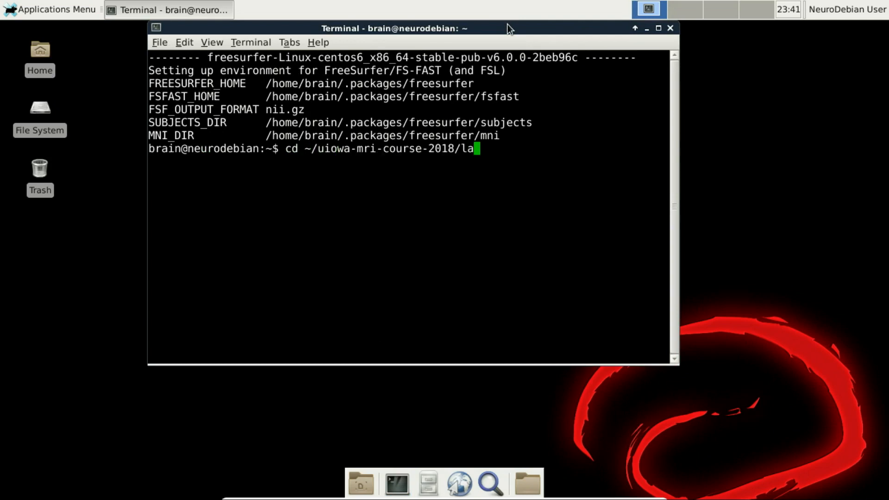
key("Tab")
key("Return")
type("ls")
key("Return")
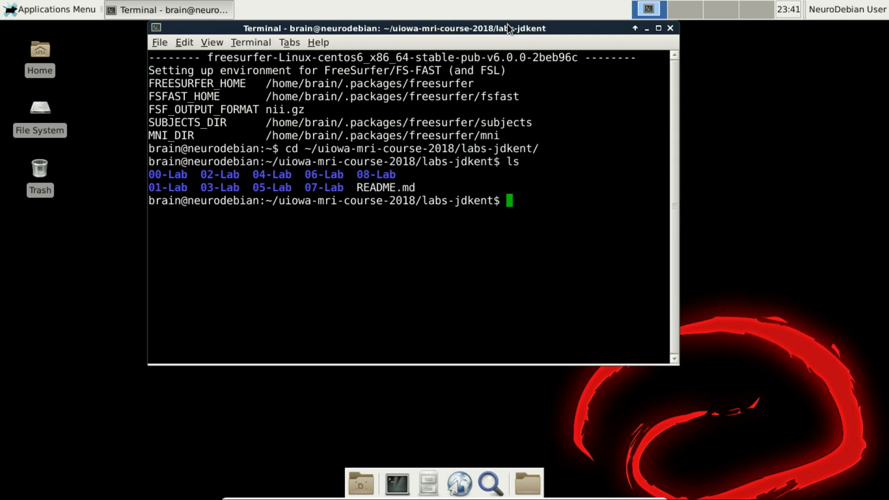
Launch Jupyter Notebook from the labs folder and reposition the browser window
type("jupyter notebook")
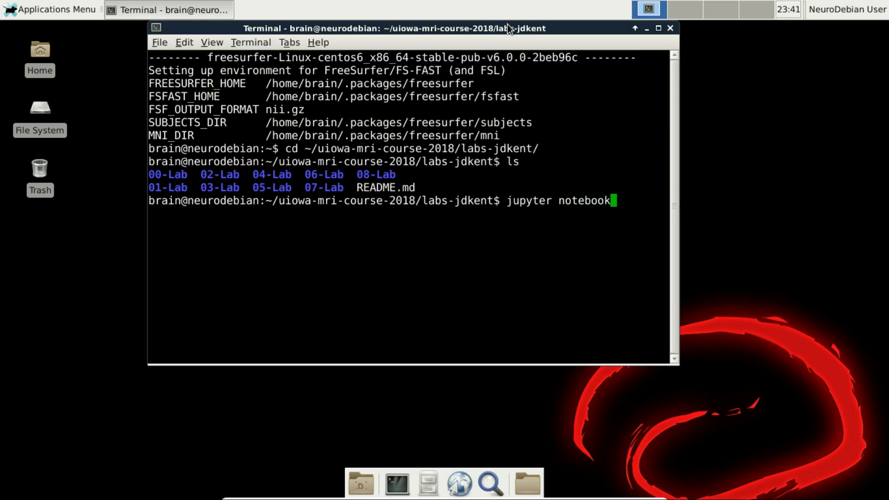
key("Return")
left_click_drag(353, 70, 589, 51)
Open the BuildingFirstLevelTaskModels.ipynb notebook from the 07-Lab folder and maximize the browser window
scroll(458, 300, "down", 1)
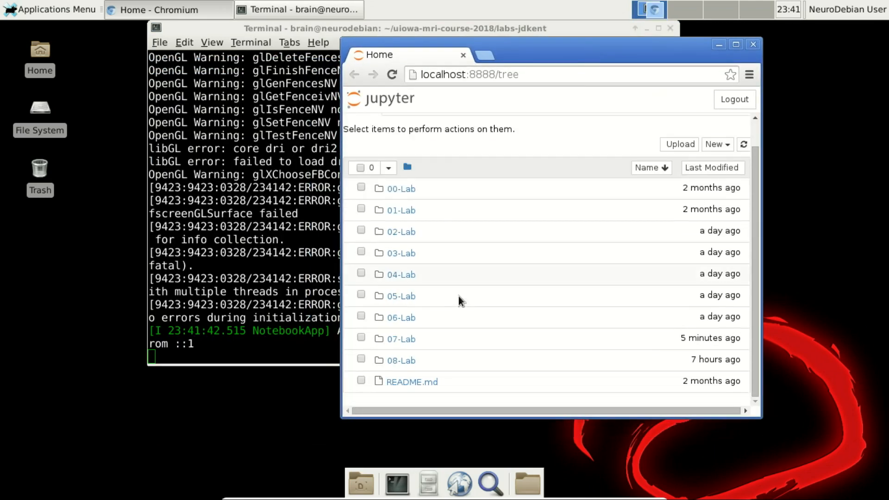
left_click(396, 337)
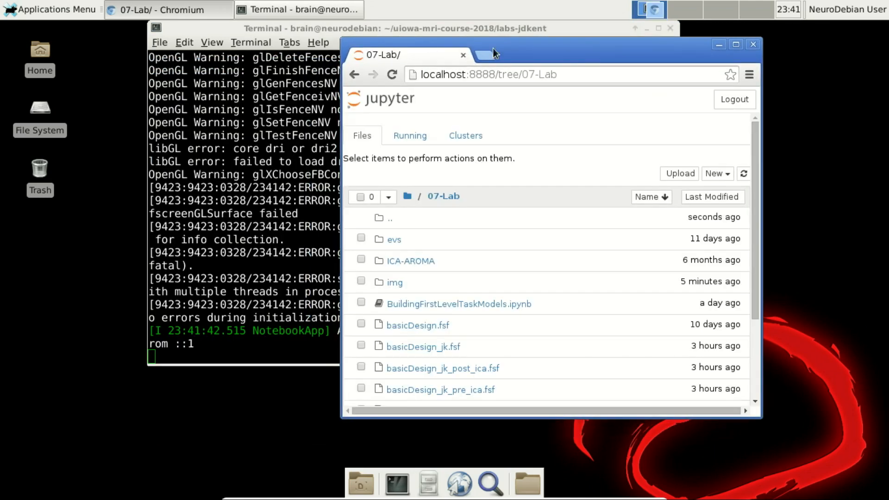
left_click(466, 305)
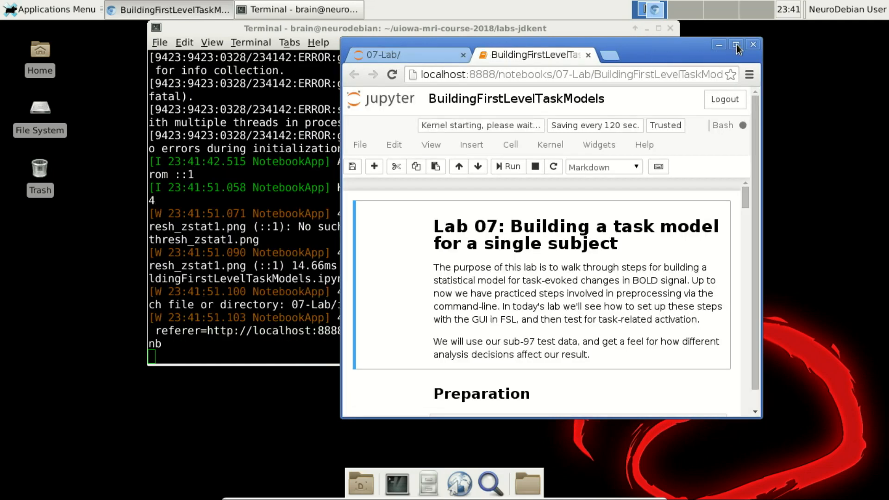
left_click(736, 44)
Run the "fsl &" cell under the notebook's "Open example design file" heading to start the FSL GUI
scroll(419, 207, "down", 8)
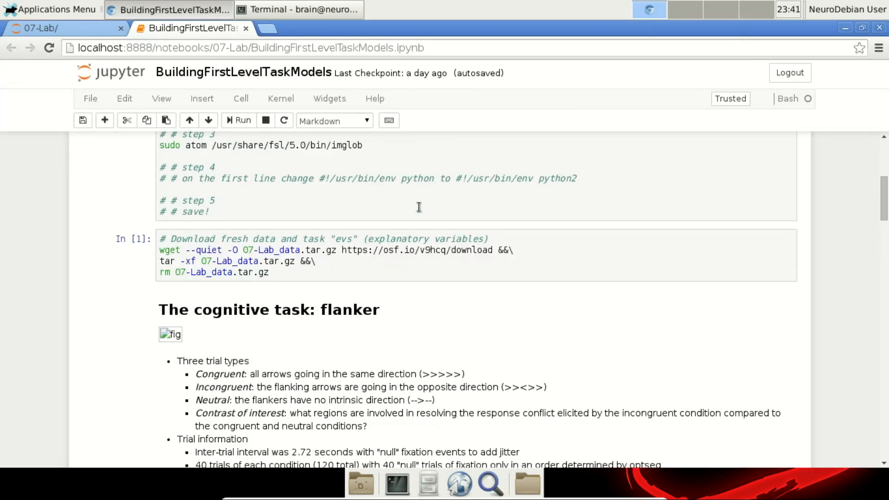
scroll(419, 207, "up", 4)
scroll(418, 207, "down", 4)
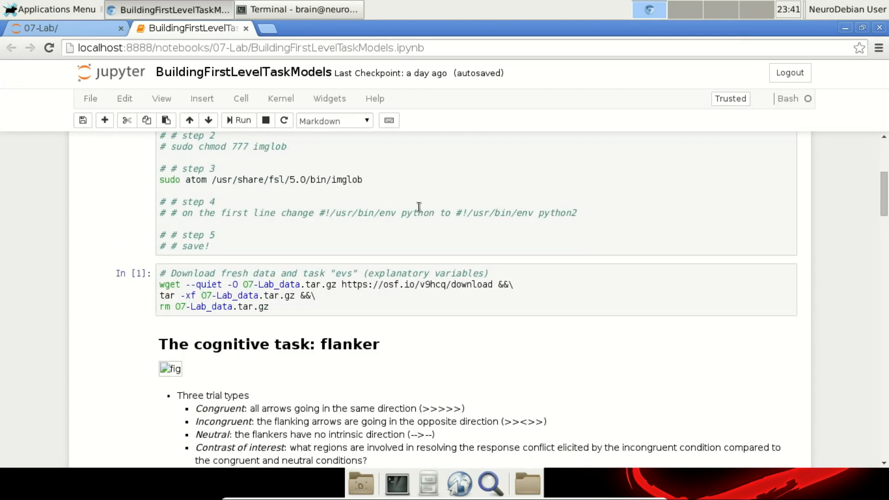
scroll(418, 211, "down", 4)
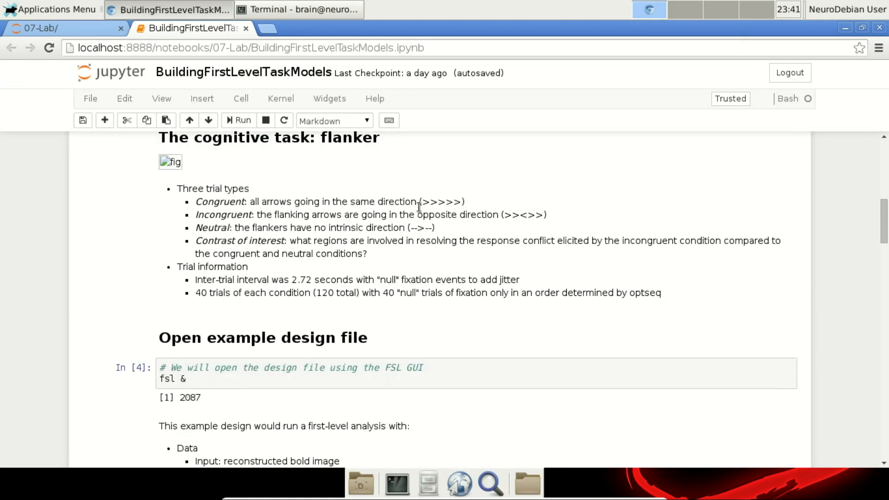
scroll(419, 209, "down", 2)
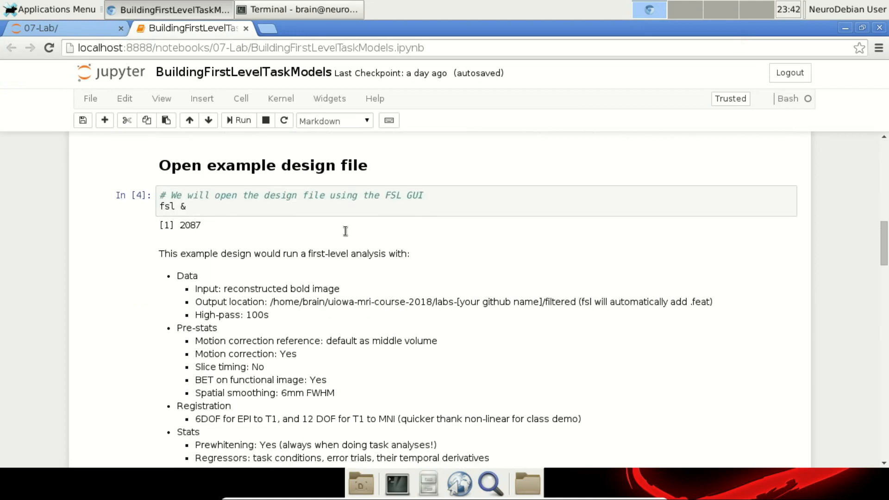
scroll(345, 231, "down", 1)
scroll(343, 233, "up", 1)
left_click(319, 197)
key("shift+Return")
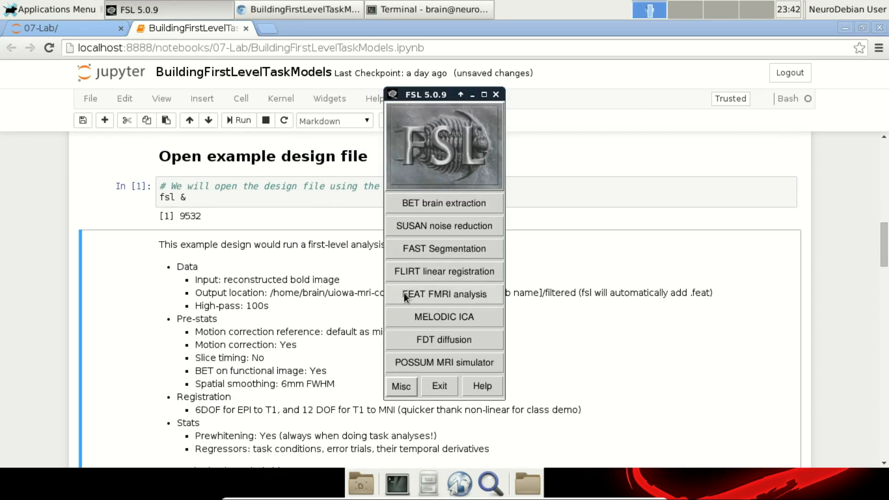
Open the FEAT FMRI analysis tool from FSL and move its window over the notebook text
left_click(451, 296)
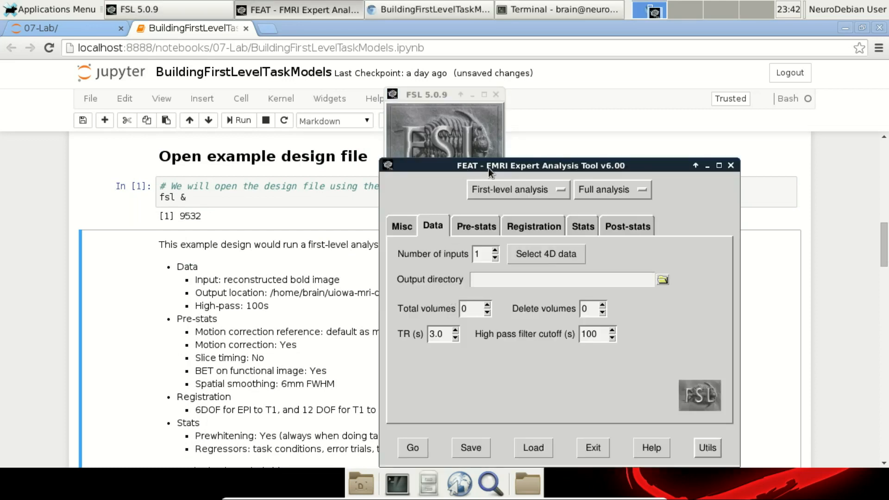
left_click_drag(500, 167, 272, 112)
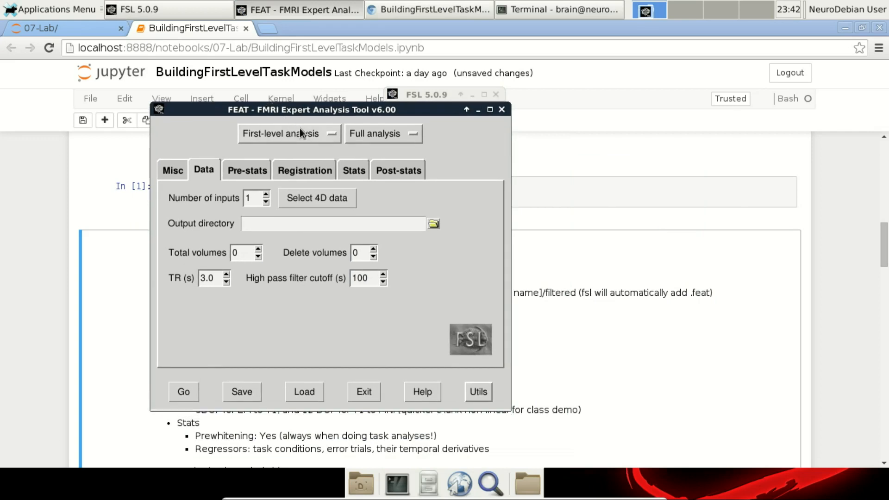
left_click_drag(283, 105, 255, 97)
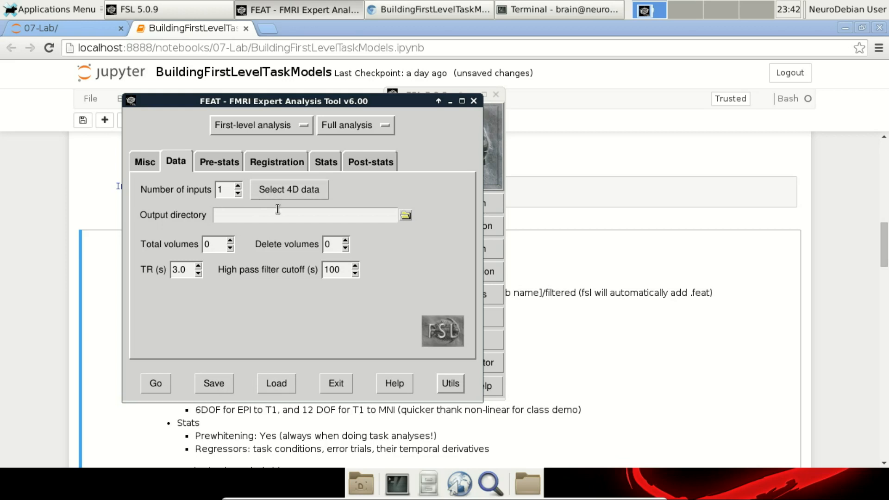
Load the basicDesign_jk.fsf setup file from the 07-Lab folder into FEAT
left_click(283, 385)
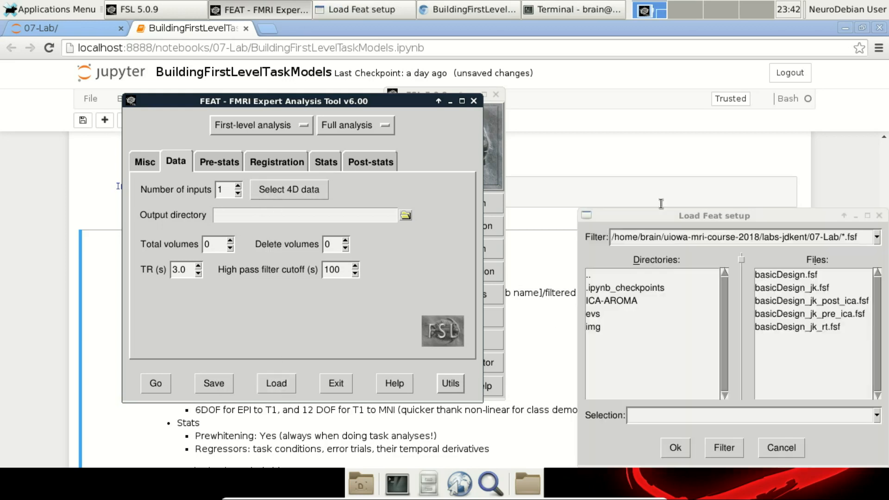
left_click_drag(485, 193, 460, 185)
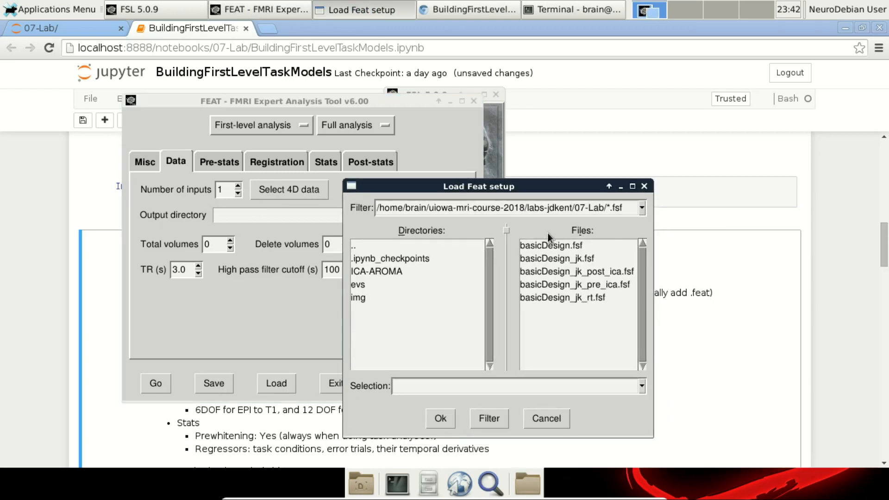
left_click(556, 259)
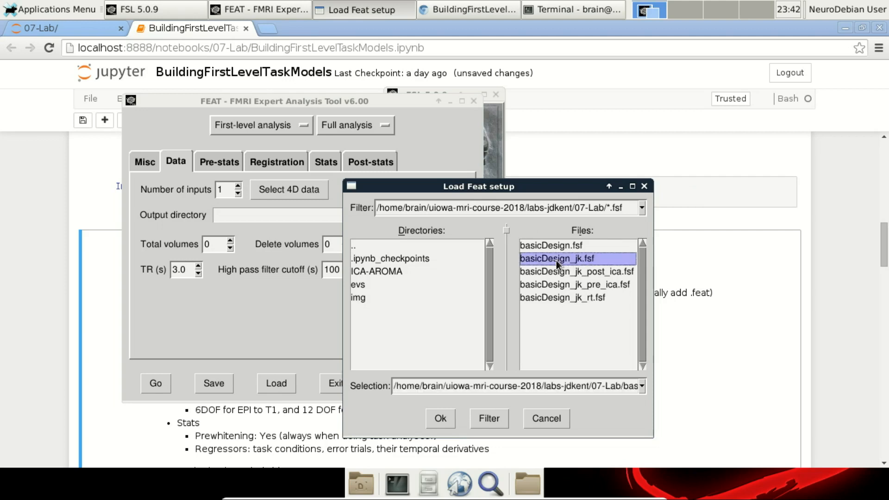
left_click(439, 422)
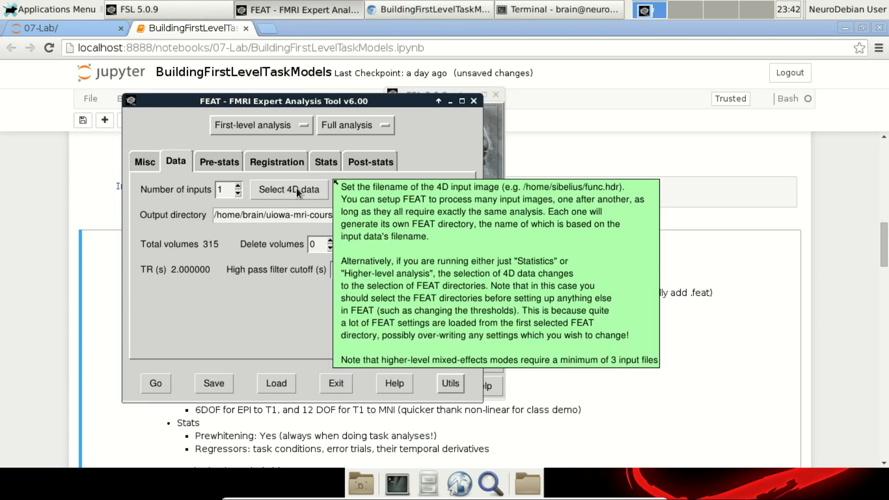
Check the 4D input data path and choose the sub-97_task-flanker_bold image from the 07-Lab folder as input
left_click(297, 188)
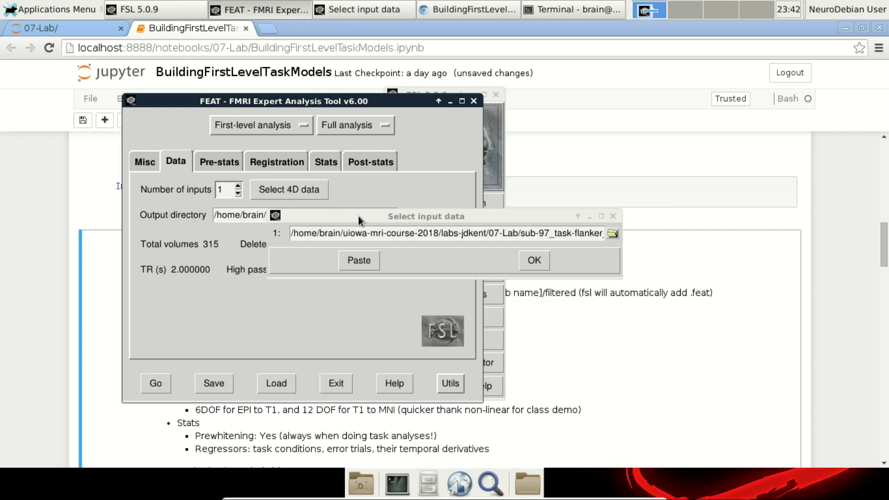
left_click(398, 234)
left_click_drag(461, 235, 565, 234)
left_click(564, 234)
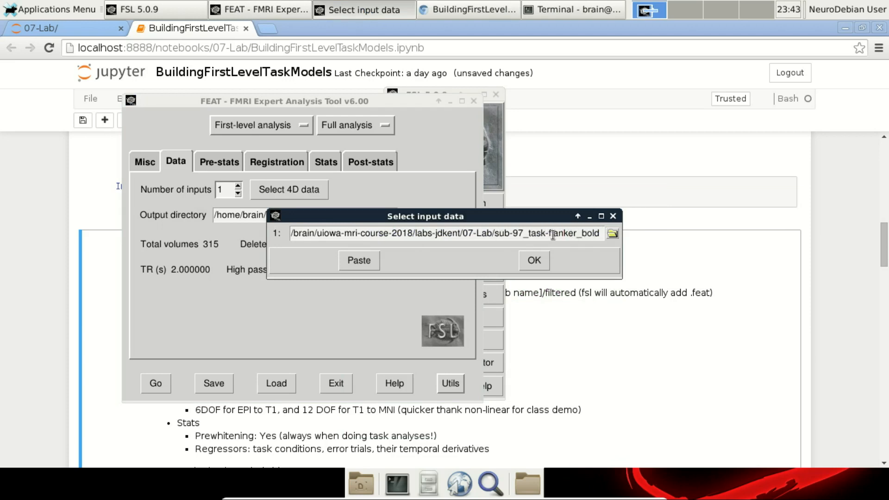
left_click_drag(447, 234, 518, 233)
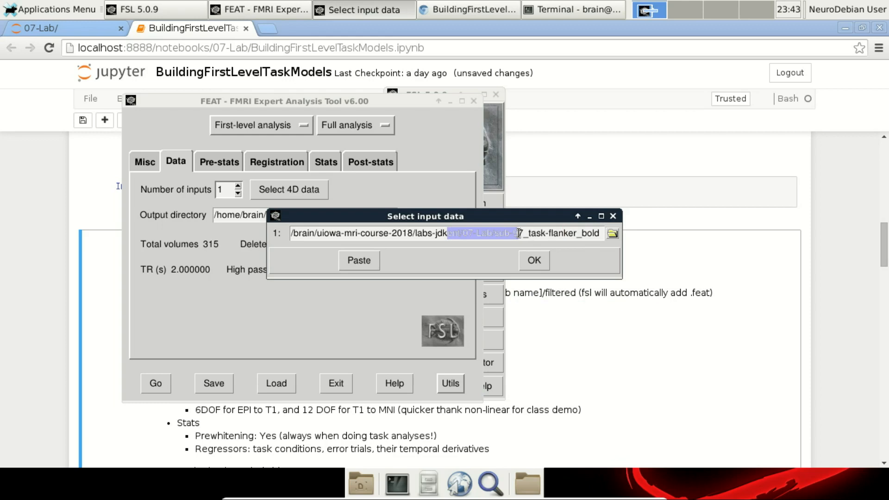
left_click(519, 233)
left_click(612, 234)
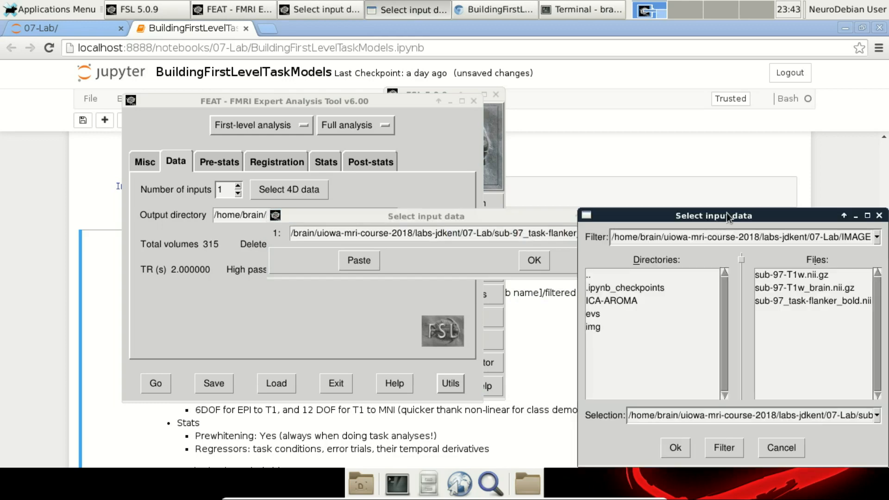
left_click_drag(726, 215, 602, 197)
left_click(714, 284)
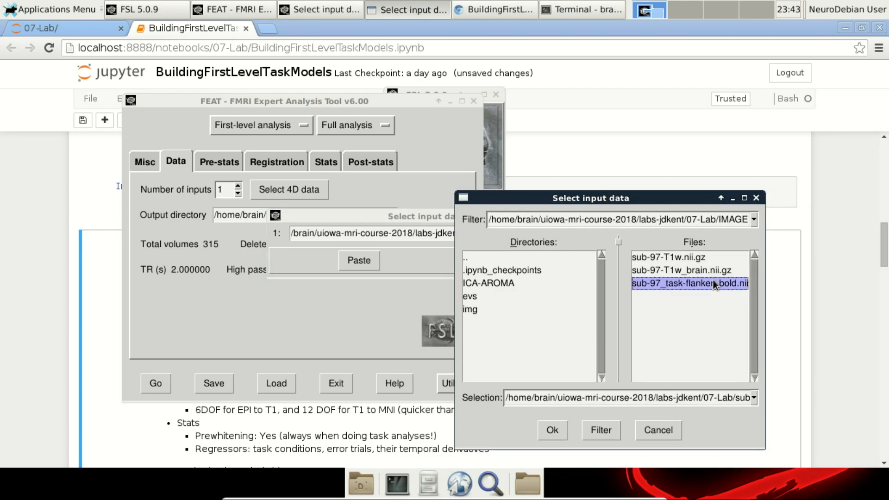
left_click(552, 430)
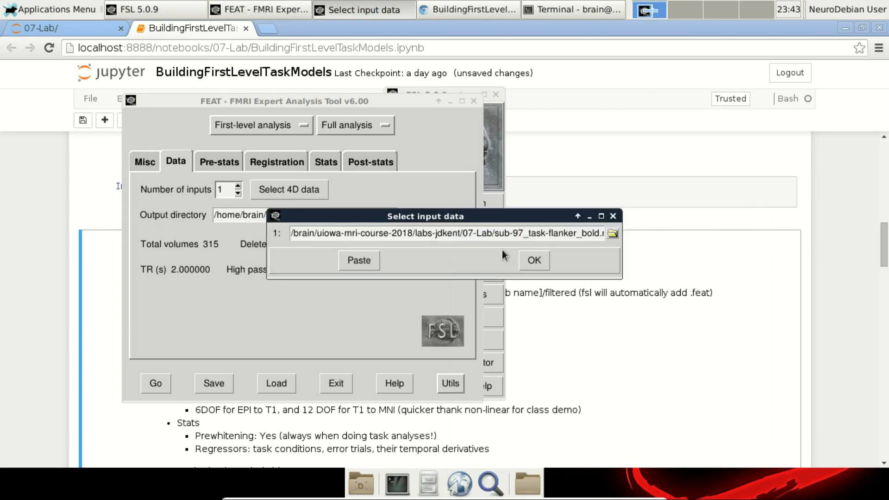
left_click(533, 261)
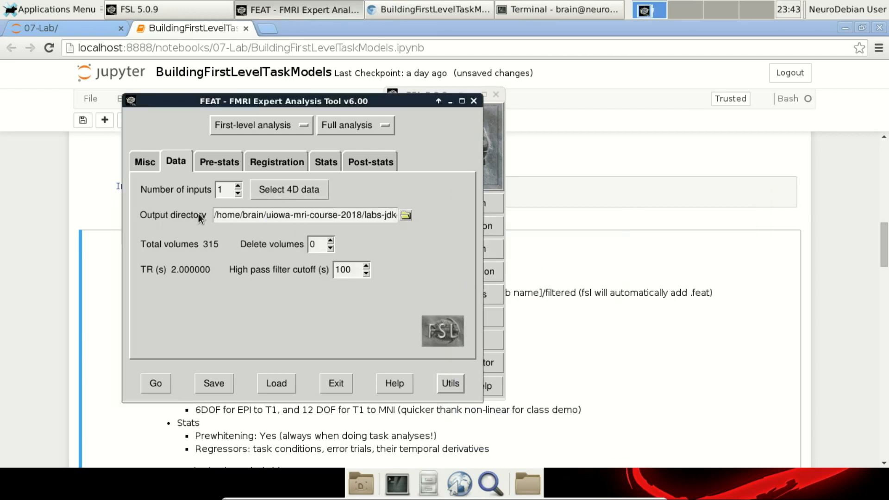
Check the output directory path and confirm "filtered" inside the 07-Lab folder as the output directory
left_click(409, 218)
left_click_drag(643, 216, 454, 123)
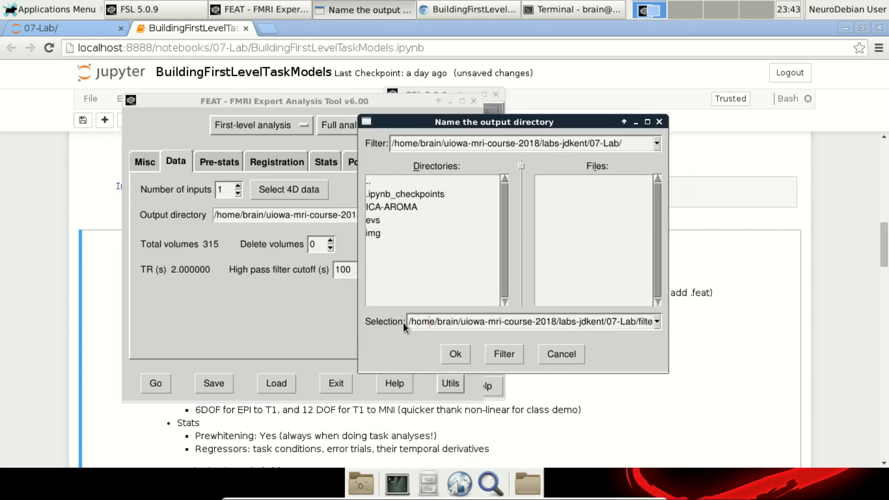
left_click_drag(411, 321, 684, 321)
left_click(636, 322)
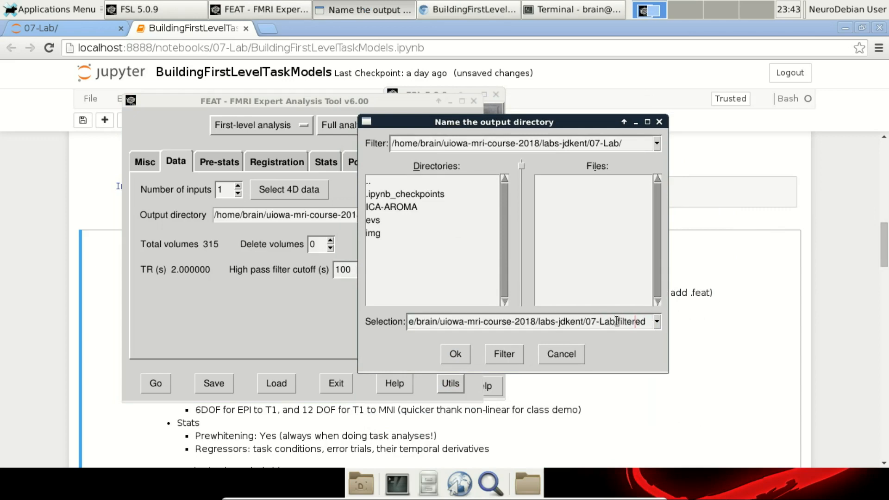
left_click(618, 321, "shift")
left_click(618, 323)
left_click(455, 356)
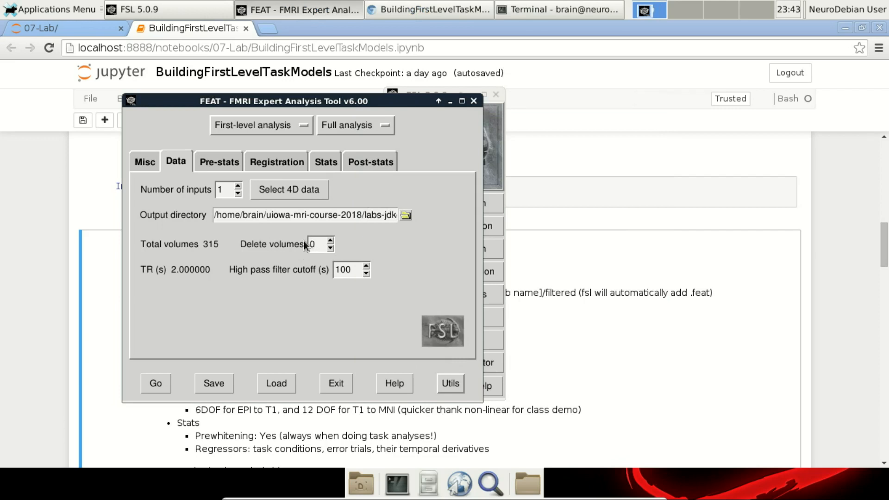
Review the pre-stats settings and the registration paths of the main structural and standard space images
mouse_move(314, 243)
left_click(215, 163)
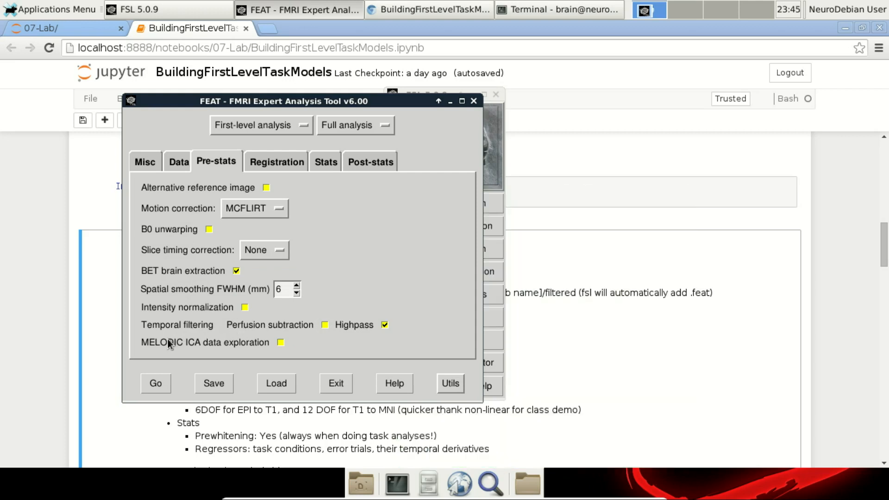
left_click(274, 163)
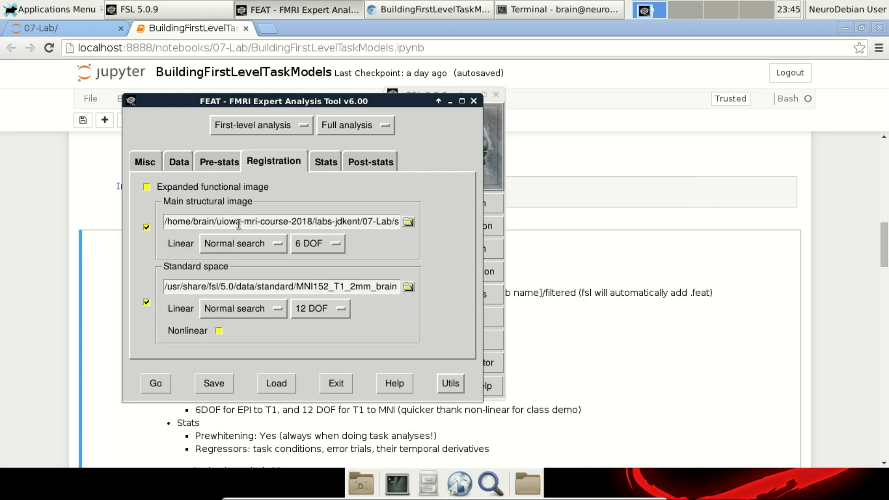
left_click_drag(202, 222, 363, 224)
left_click(368, 229)
left_click(364, 224)
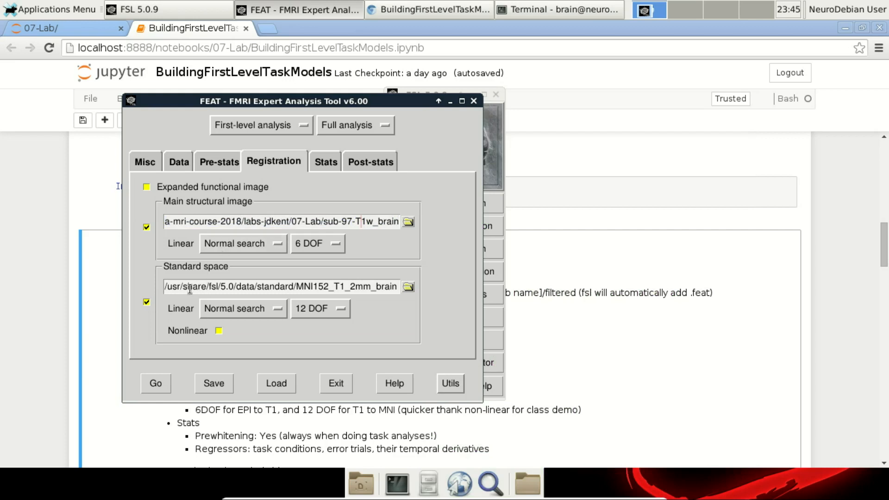
mouse_move(280, 290)
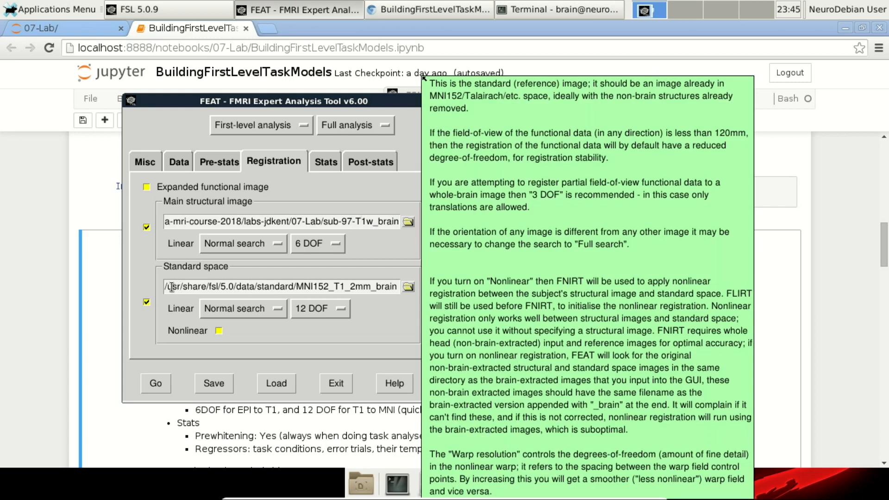
left_click_drag(294, 287, 379, 287)
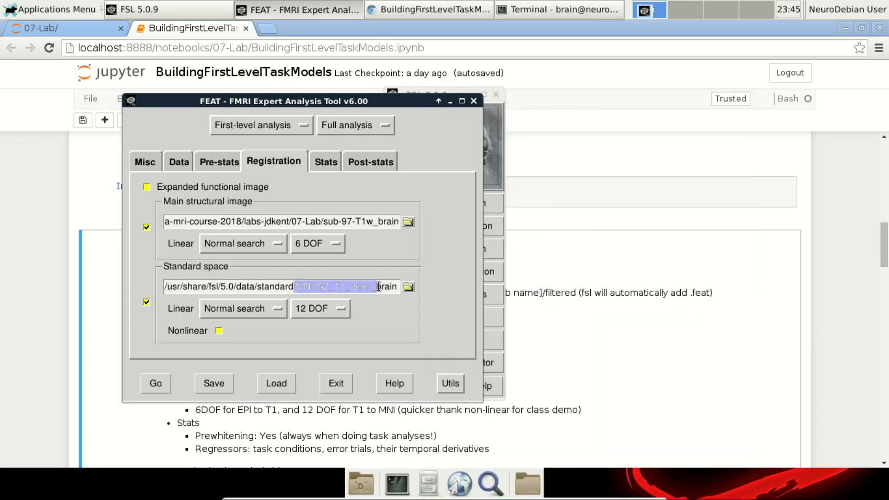
left_click(198, 287)
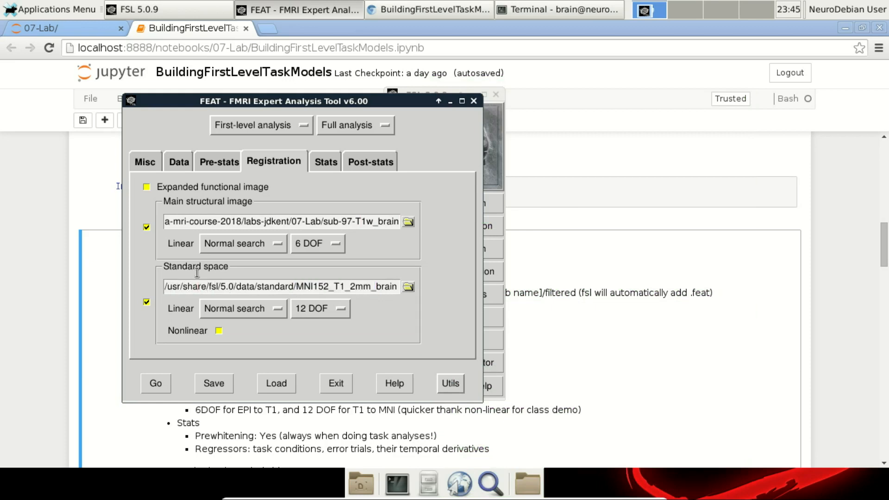
Choose sub-97-T1w_brain.nii.gz from the 07-Lab folder as the main structural image
left_click(408, 222)
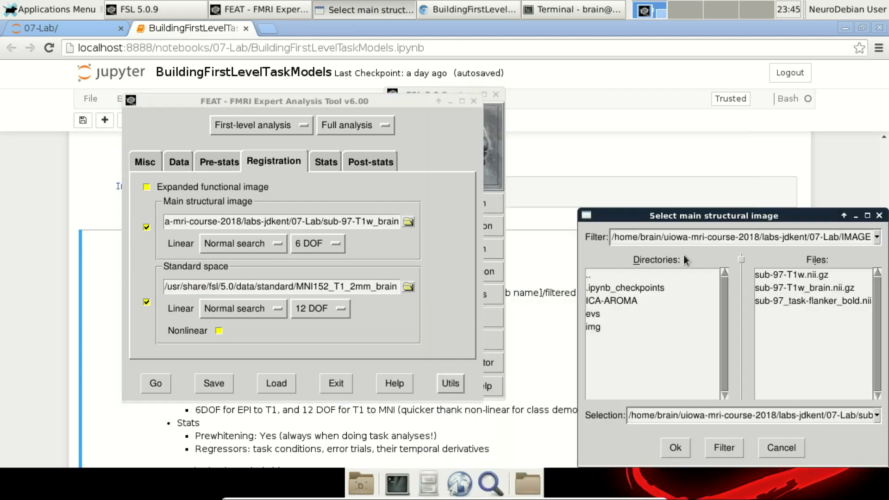
left_click_drag(693, 210, 553, 178)
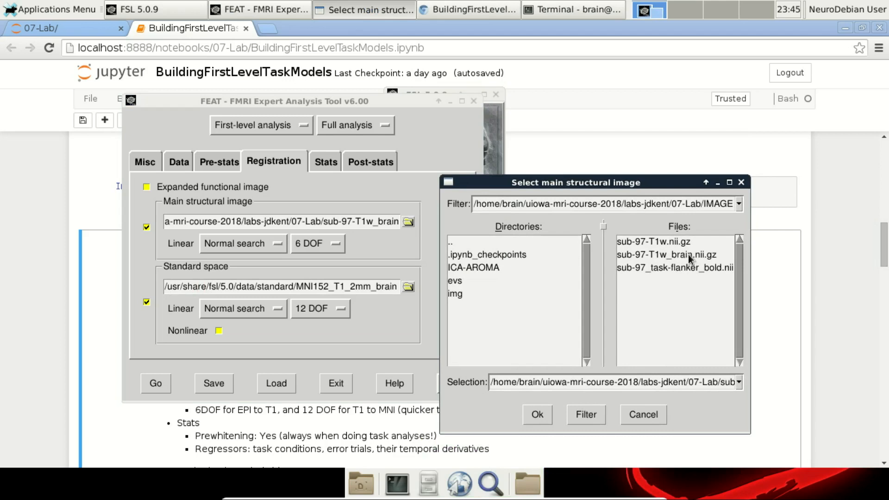
left_click(666, 255)
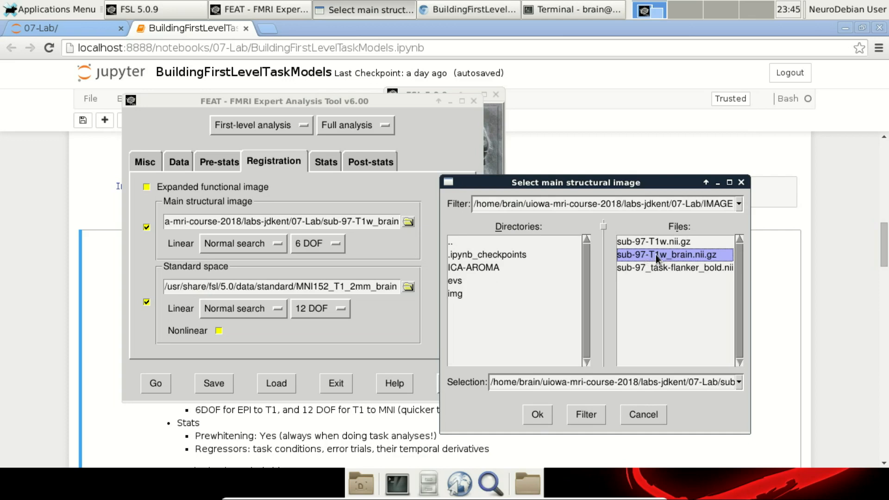
left_click(537, 414)
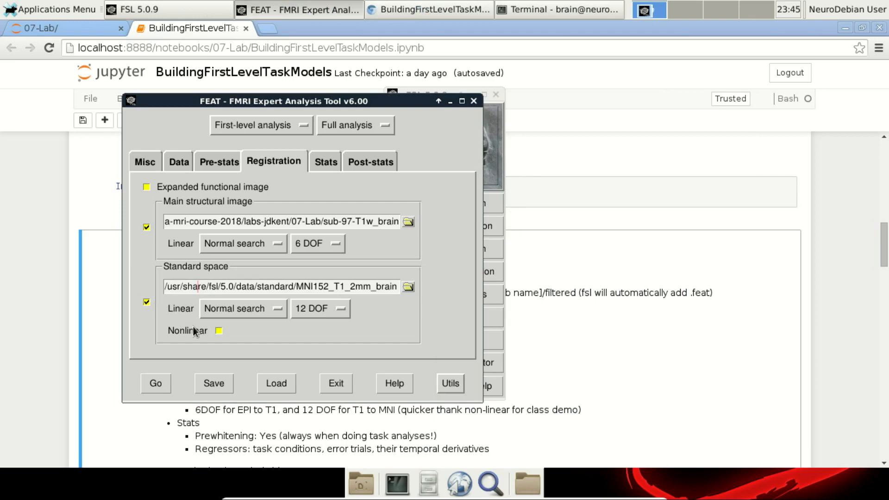
Check the standard space registration options and the FILM prewhitening setting, and open the full model setup
left_click_drag(303, 100, 324, 96)
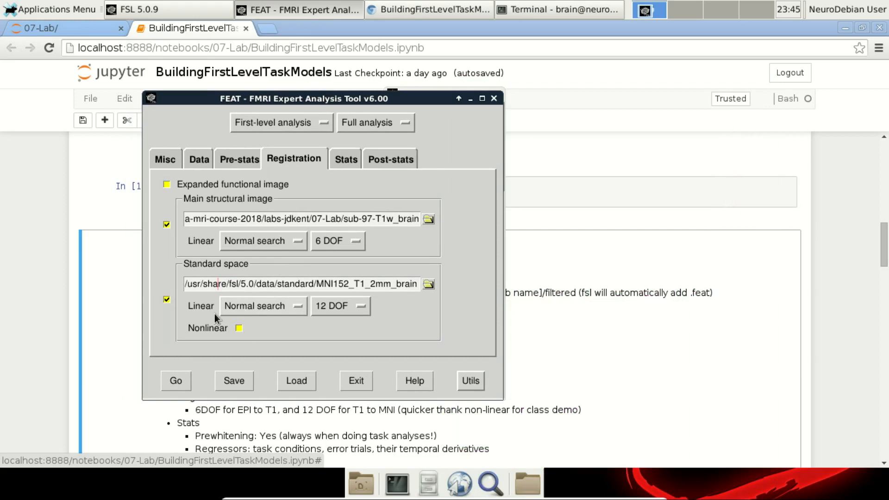
mouse_move(186, 308)
left_click(343, 159)
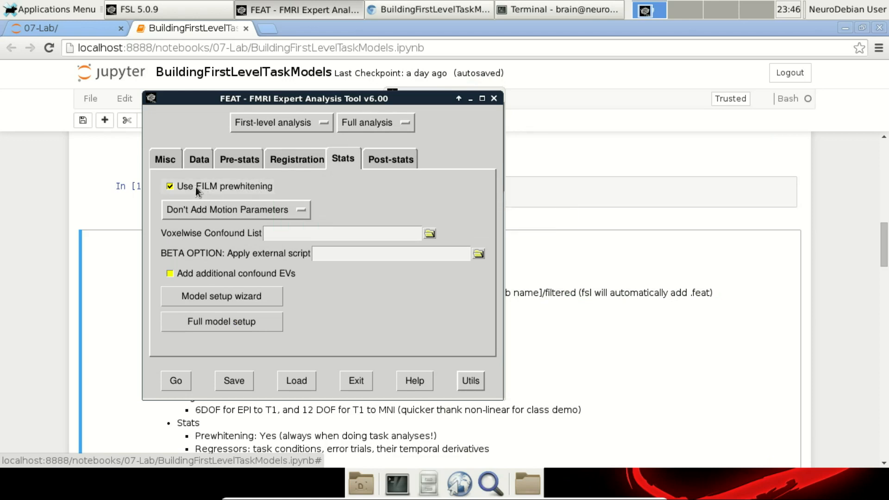
mouse_move(172, 187)
left_click(249, 319)
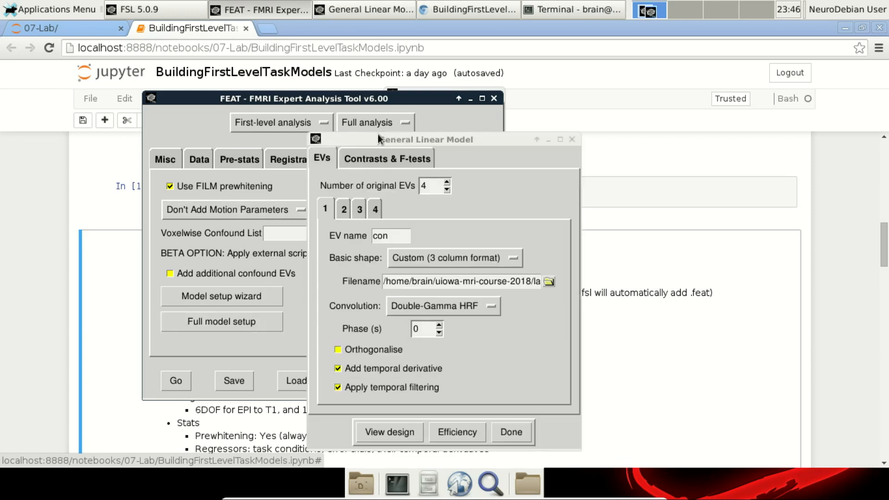
left_click_drag(397, 135, 352, 110)
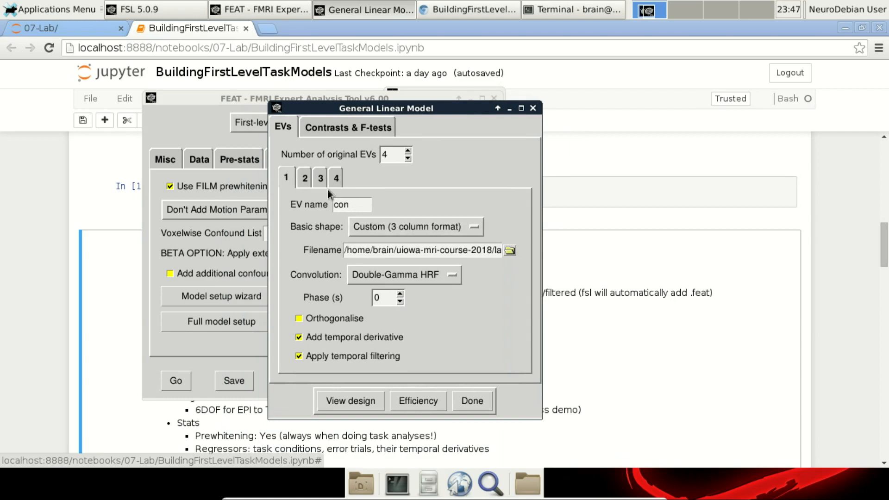
Set the basic shape of the con EV to Custom (3 column format) and its convolution to Double-Gamma HRF
left_click(434, 227)
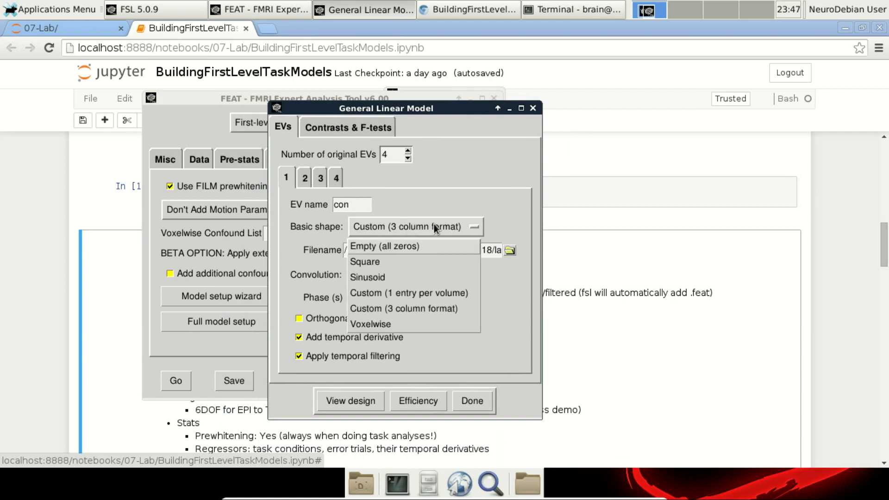
left_click(397, 308)
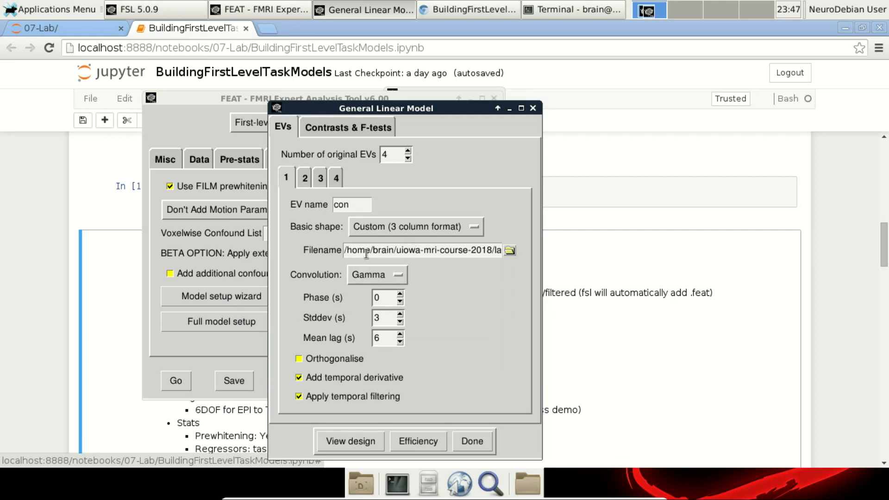
left_click(387, 277)
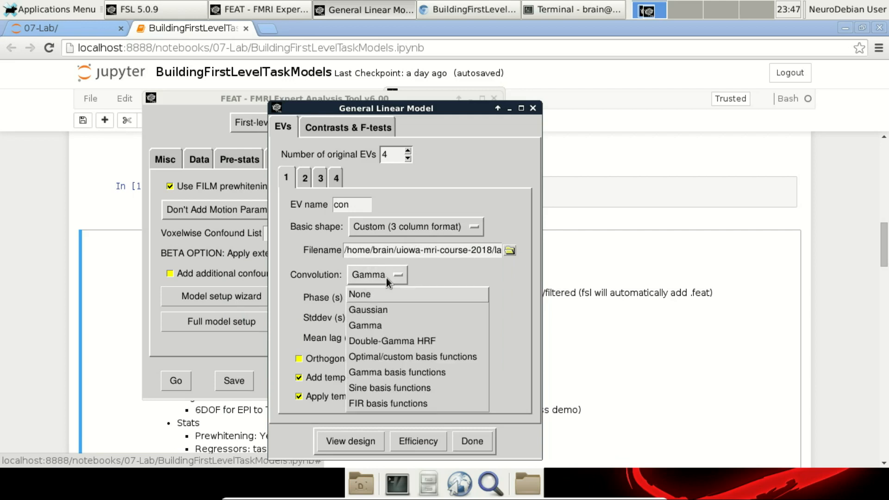
left_click(384, 342)
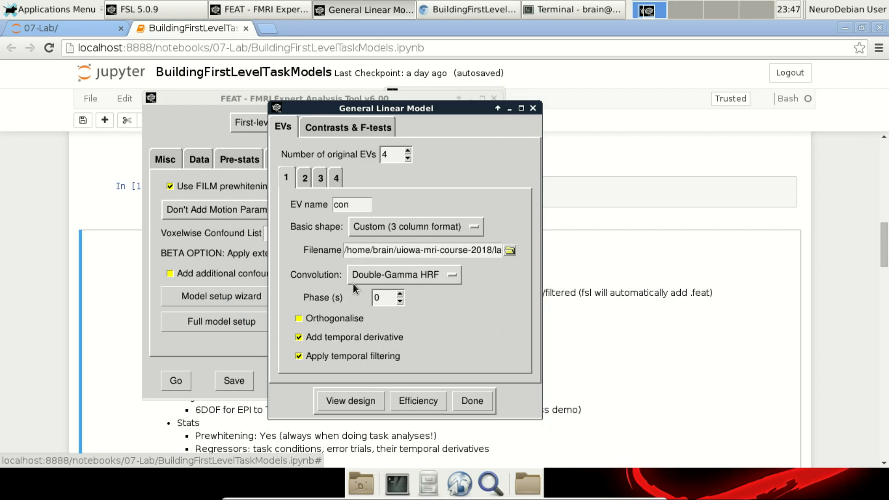
Look through EVs 2 and 3 and check the name of EV 1
left_click(305, 179)
left_click(318, 179)
left_click(284, 179)
type("n")
left_click_drag(350, 202, 327, 203)
Choose s97_con_fixdur.txt from the 07-Lab evs folder as the event file for EV 1 and check the end of its path
left_click(509, 250)
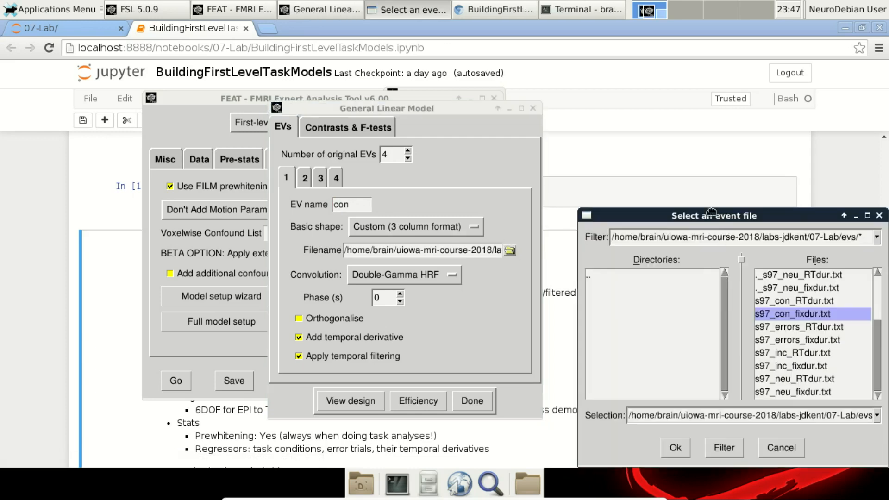
left_click_drag(711, 212, 589, 162)
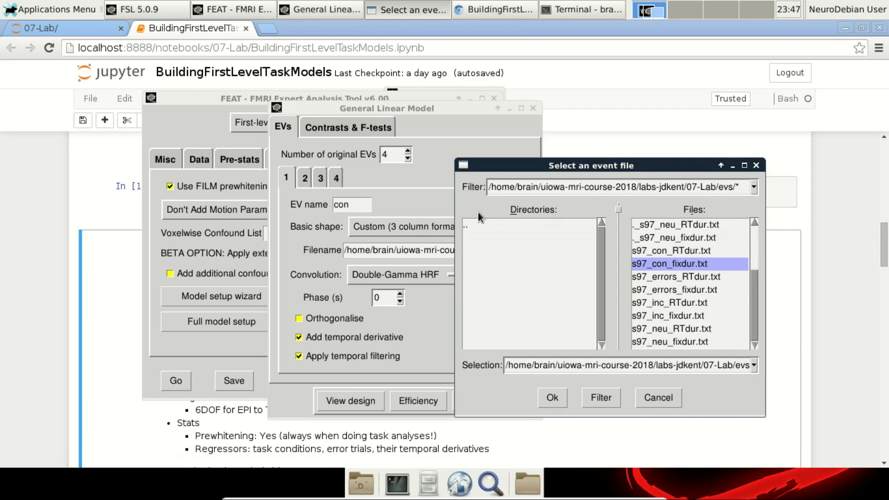
left_click(473, 226)
double_click(473, 226)
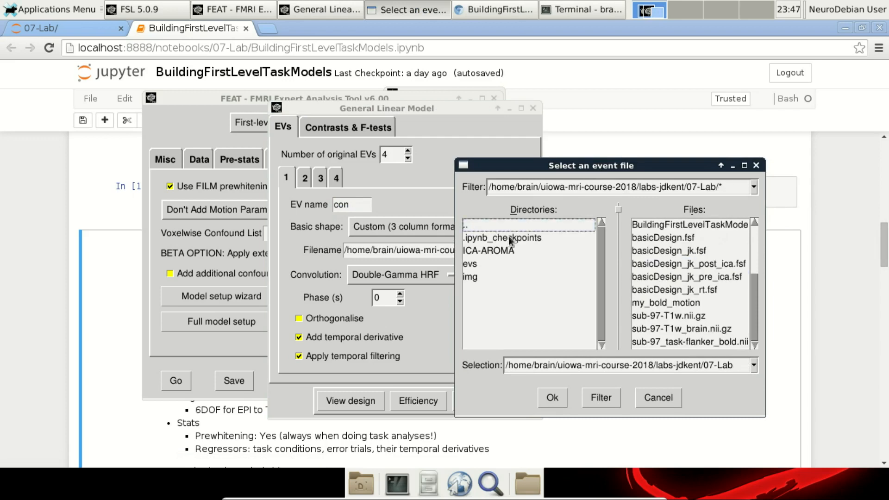
double_click(476, 263)
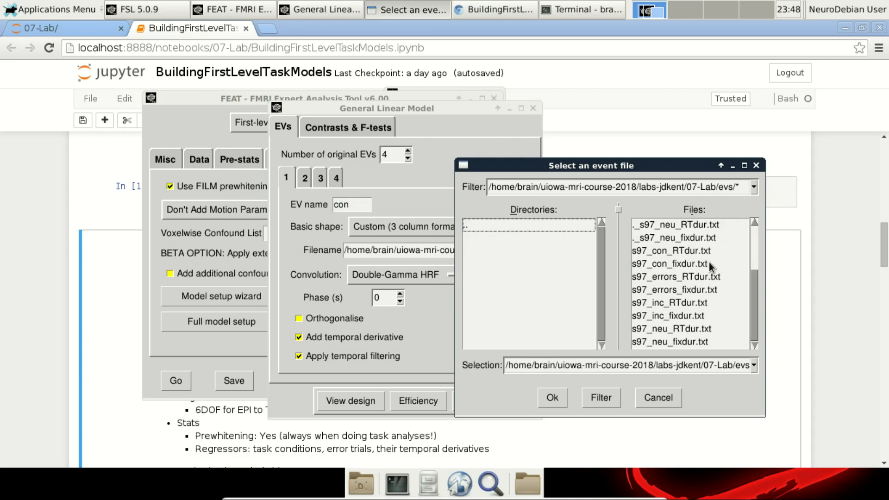
left_click(665, 265)
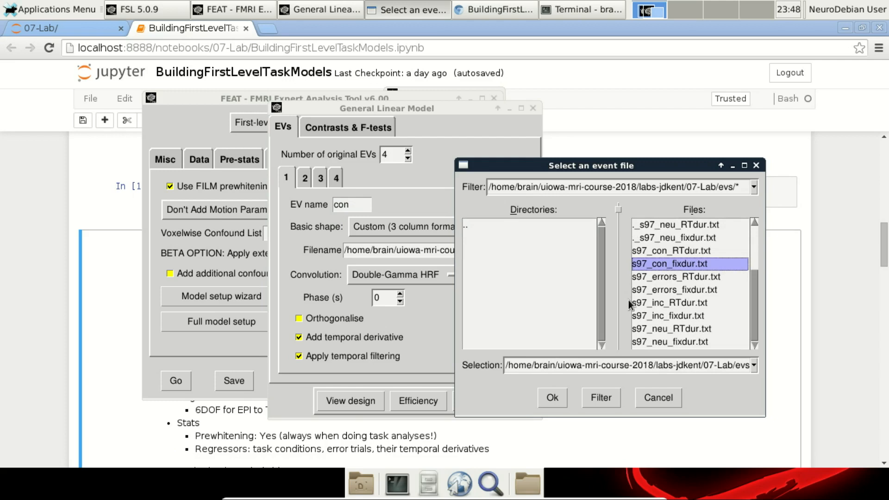
left_click(553, 398)
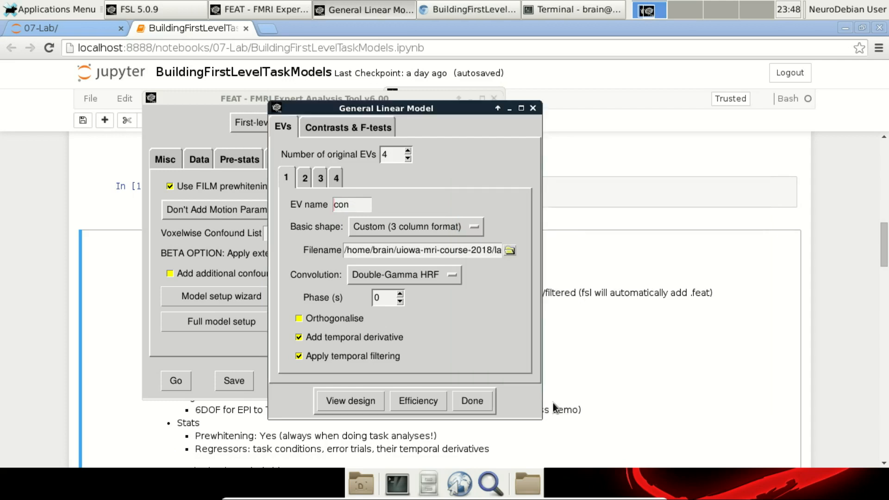
left_click_drag(428, 250, 459, 252)
left_click(458, 254)
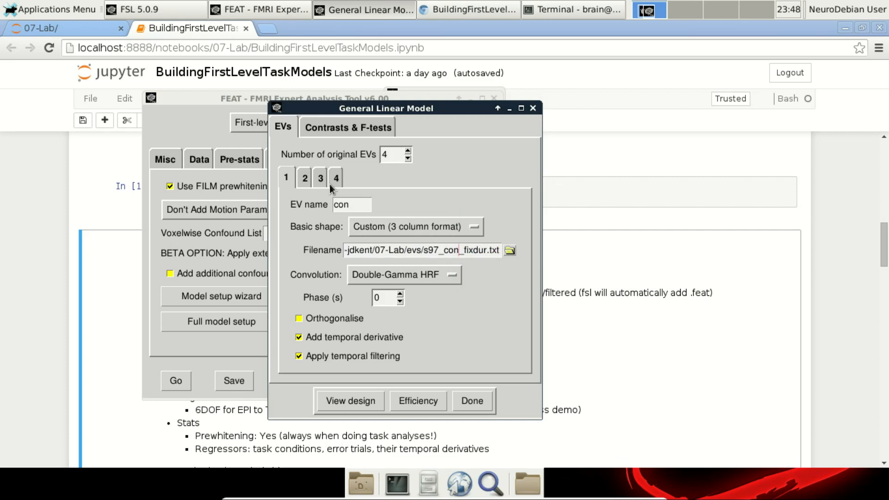
Check which event file is selected for EV 2, neu, and leave the file selection without changing it
left_click(301, 180)
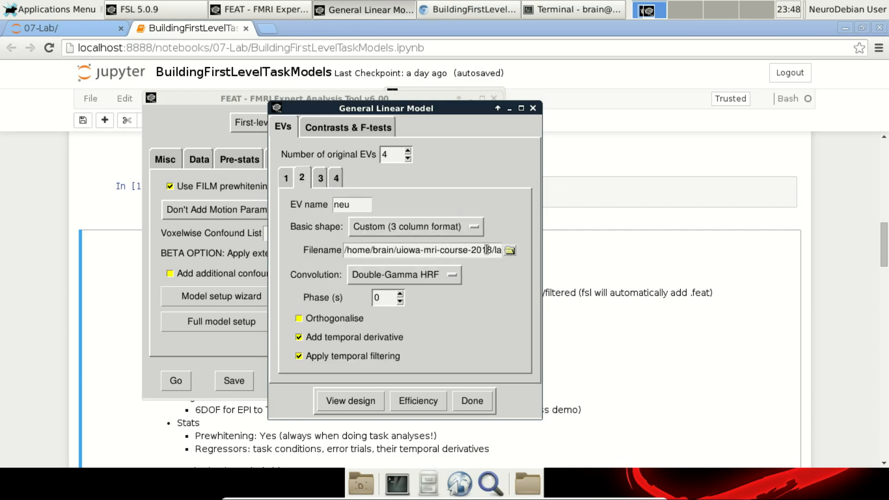
left_click(510, 250)
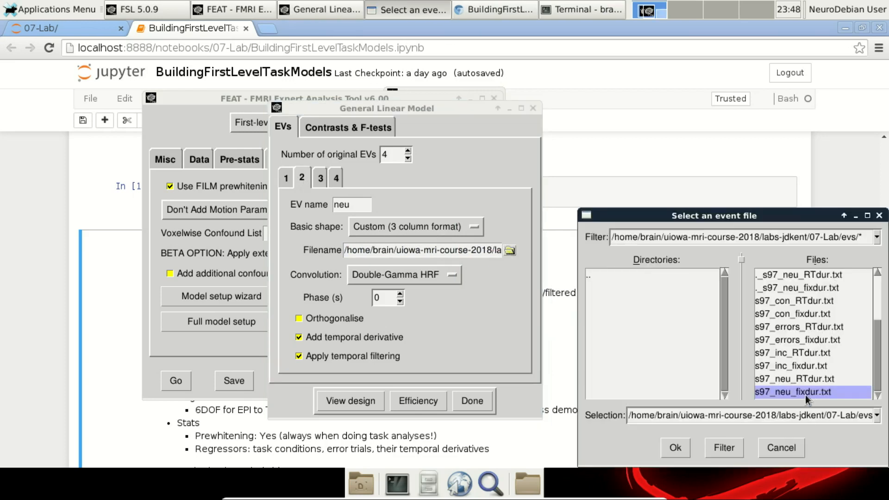
left_click(782, 448)
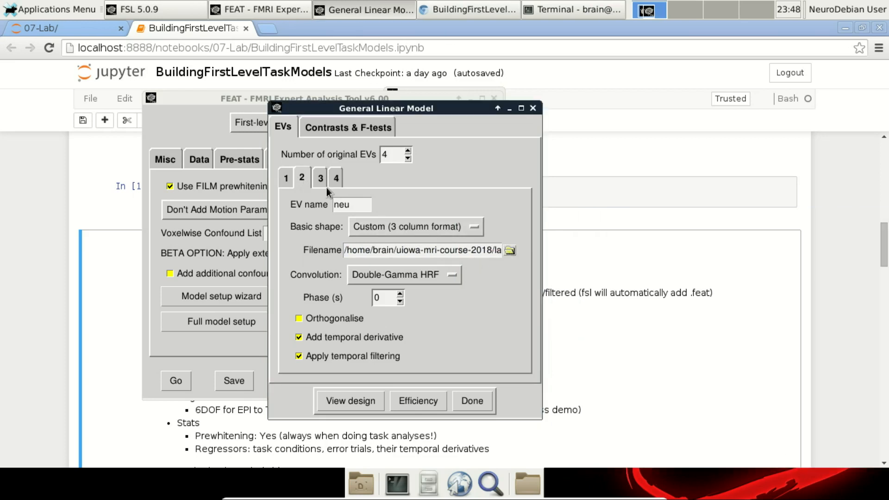
Confirm s97_inc_fixdur.txt as the event file for EV 3 and s97_errors_fixdur.txt for EV 4
left_click(510, 251)
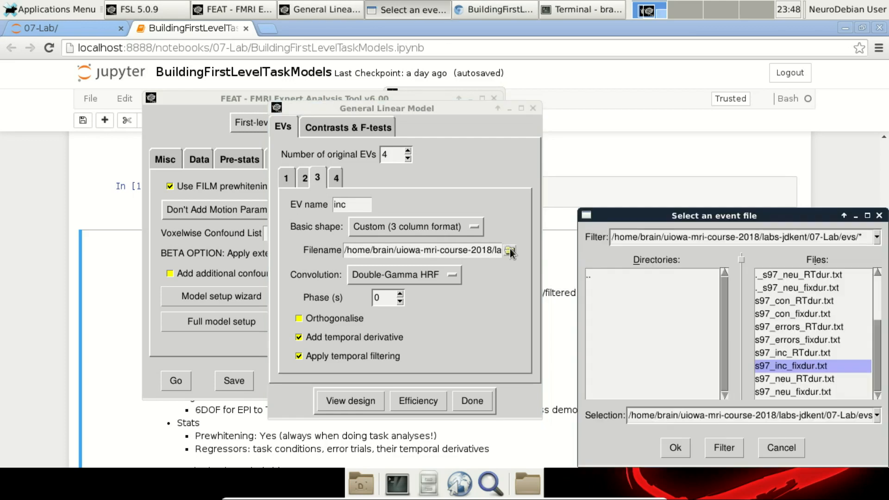
left_click(675, 448)
left_click(336, 179)
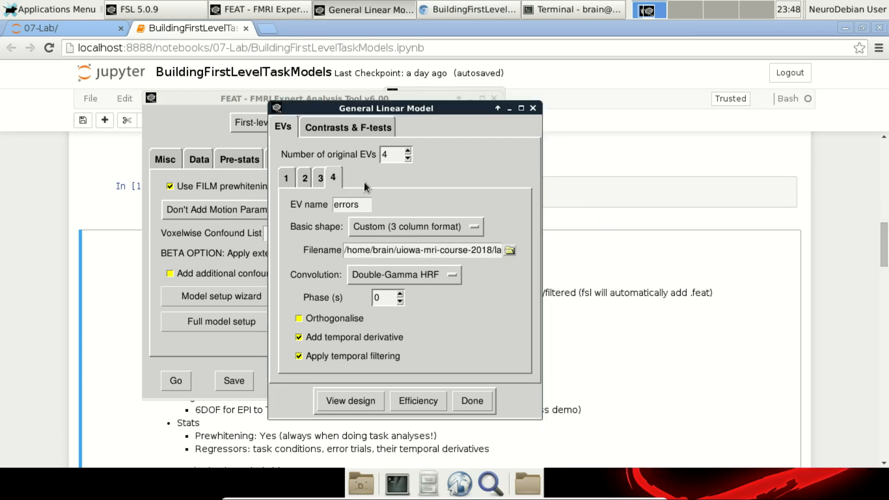
left_click(508, 250)
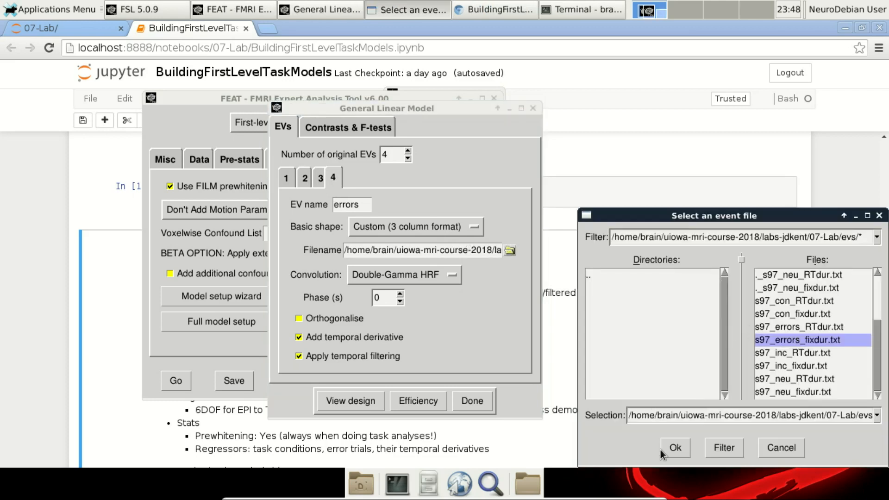
left_click(676, 449)
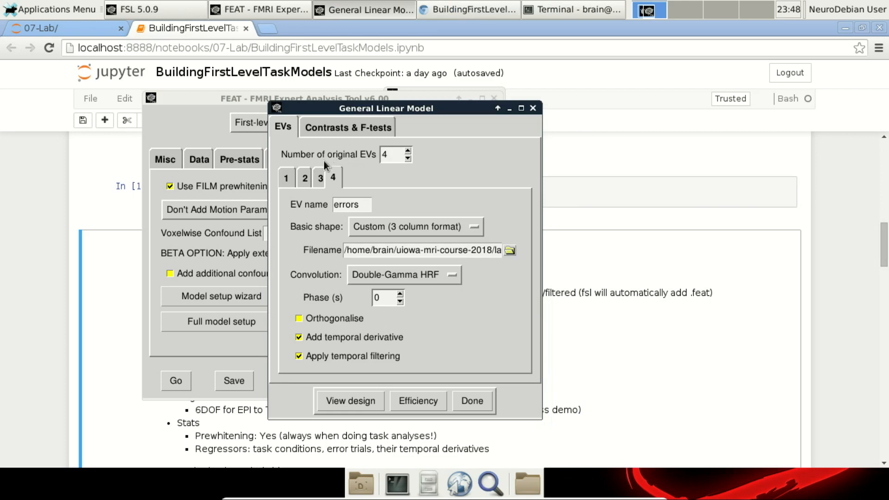
Review the contrast setup for original EVs and compare the con contrast with the definition of EV 1
left_click(343, 127)
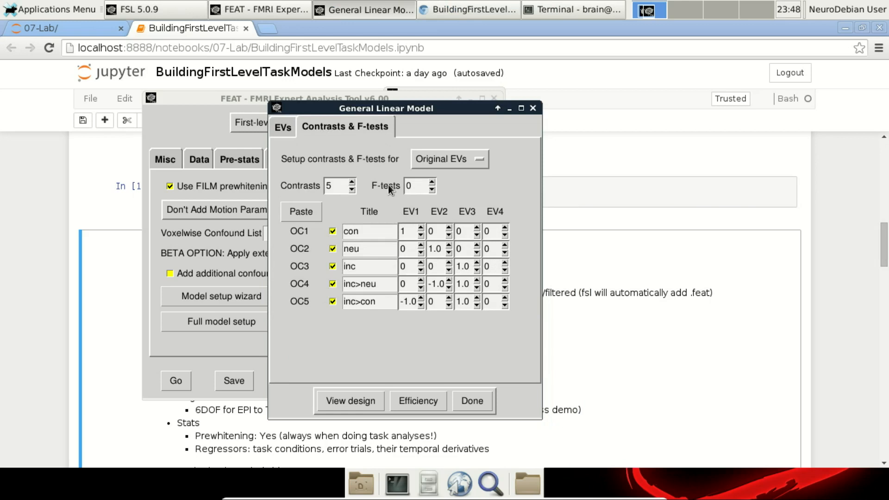
left_click(459, 162)
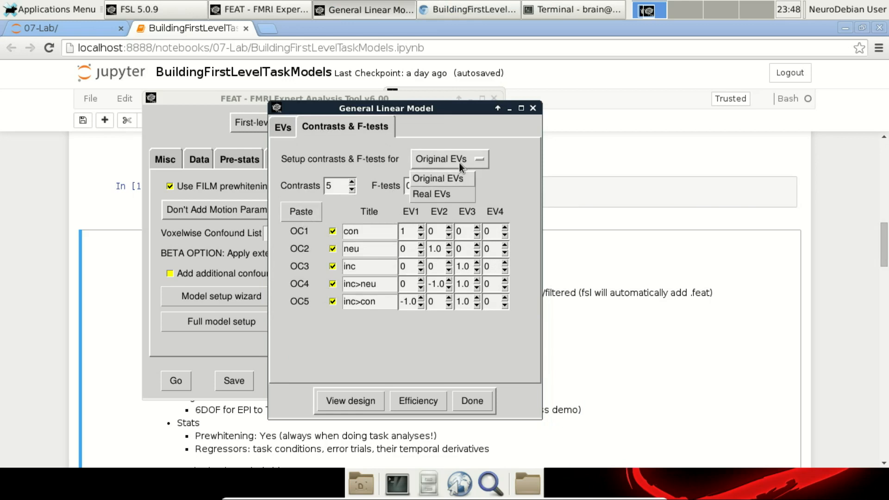
left_click(511, 172)
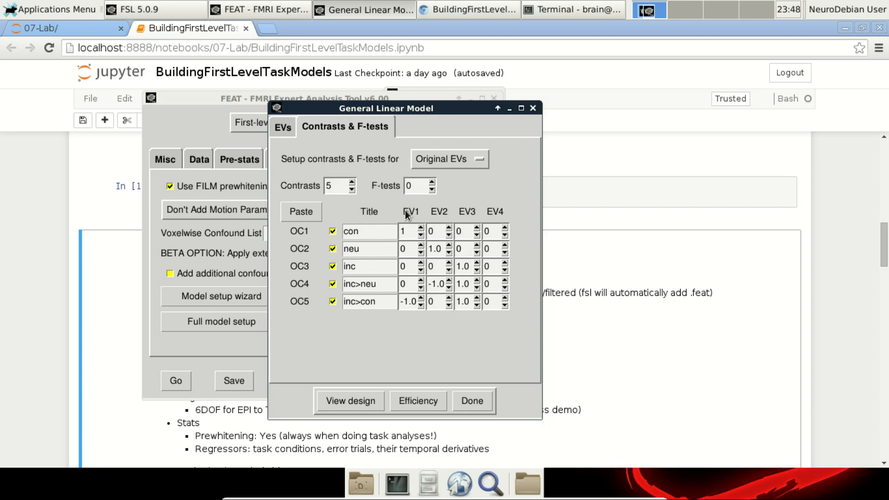
left_click_drag(361, 231, 346, 231)
left_click(277, 127)
left_click(291, 179)
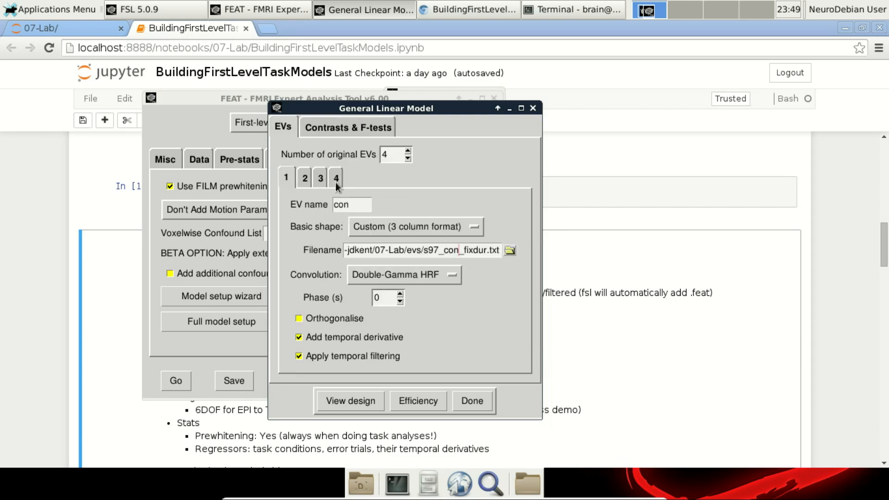
left_click(349, 127)
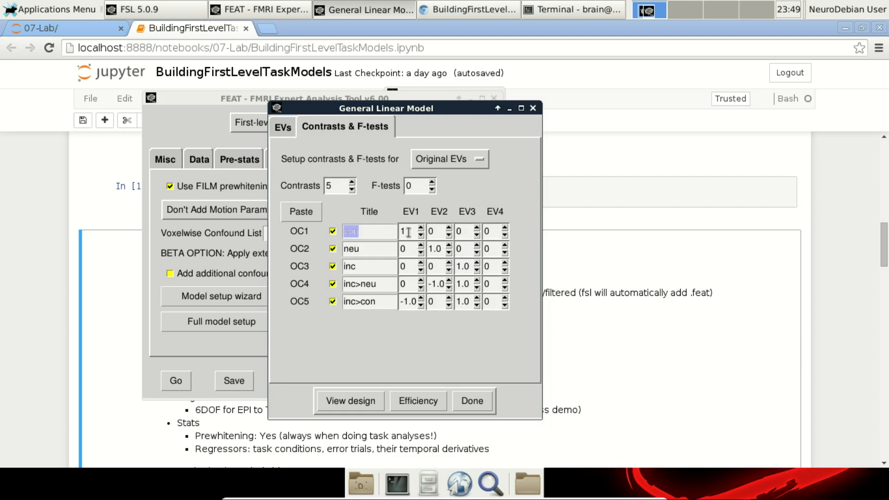
Compare the neu contrast with the definition of EV 2
left_click(365, 252)
left_click(285, 127)
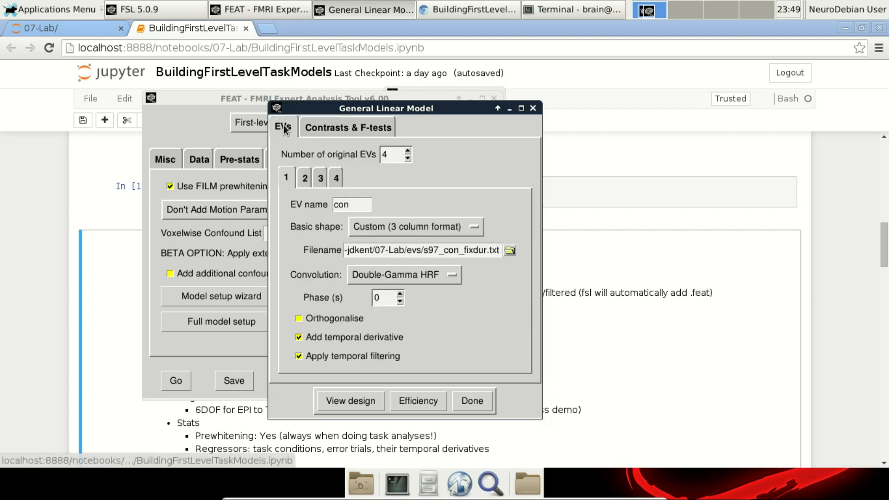
left_click(304, 181)
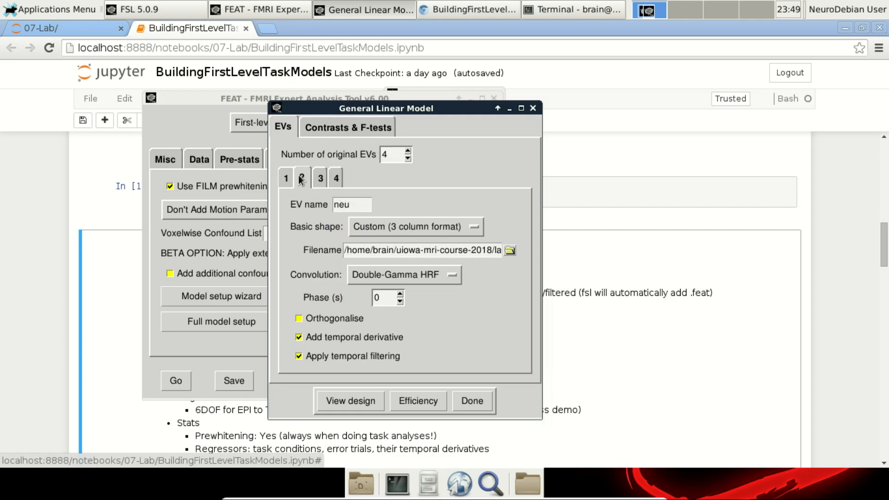
left_click(327, 127)
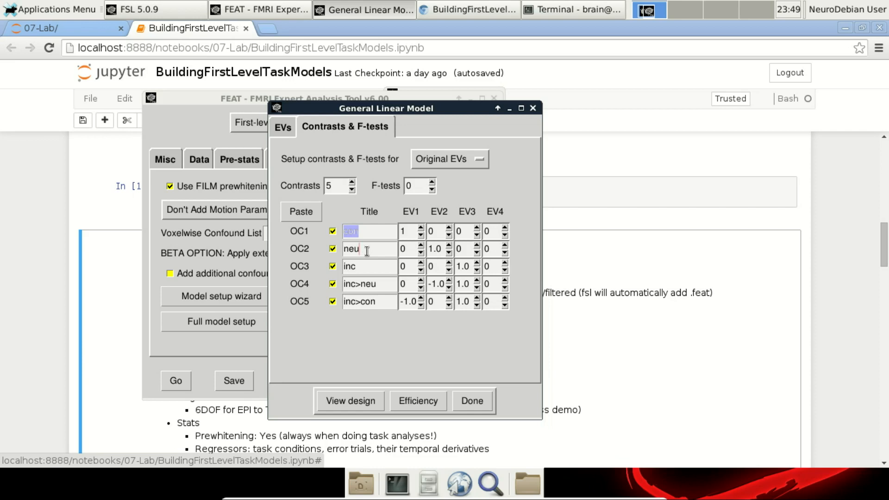
Check the inc contrast and the inc>neu contrast weights, and display the design matrix of the model
left_click(364, 270)
left_click(384, 287)
left_click_drag(429, 283, 470, 283)
left_click(342, 394)
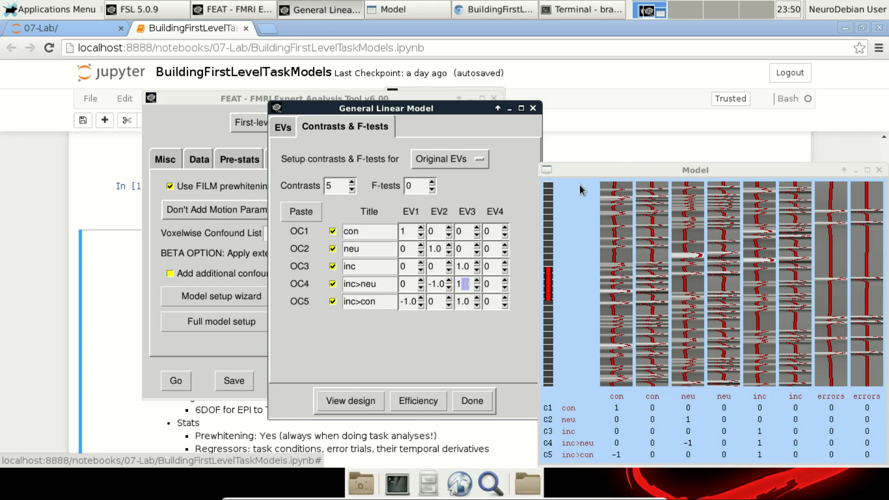
Examine the model's design matrix with its contrasts, and check the design efficiency and the effect required for each contrast
left_click_drag(635, 170, 565, 132)
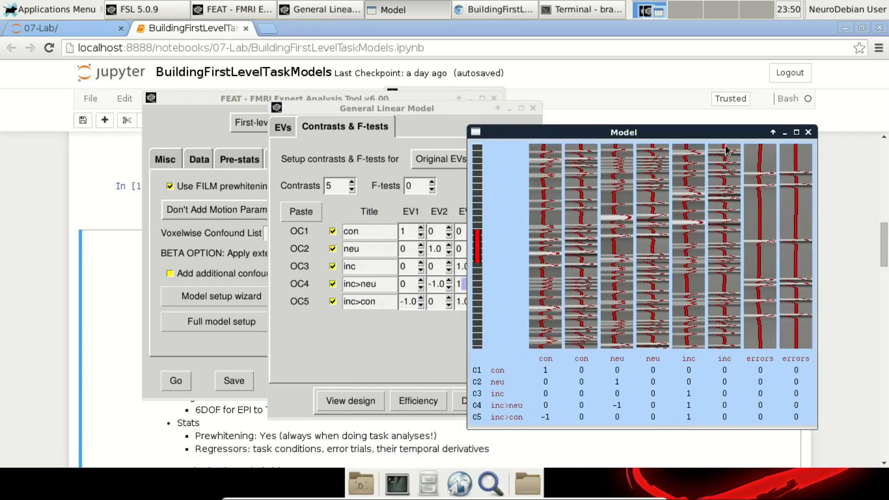
left_click(809, 133)
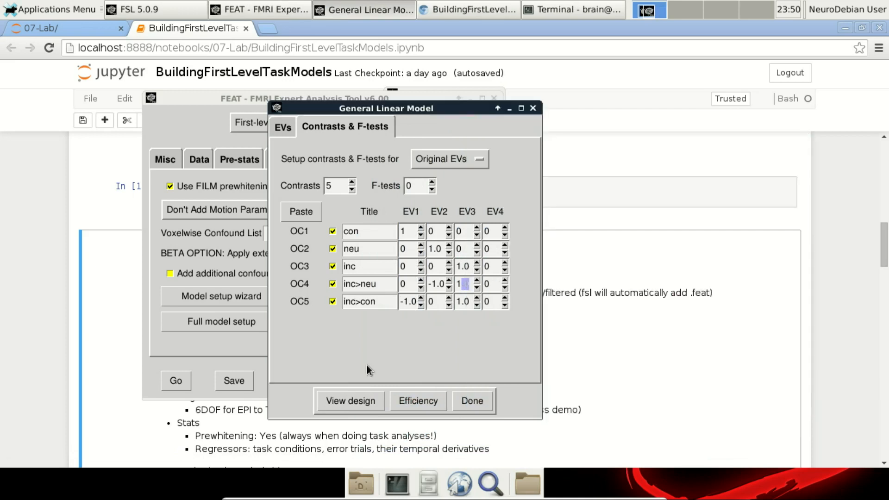
left_click(415, 406)
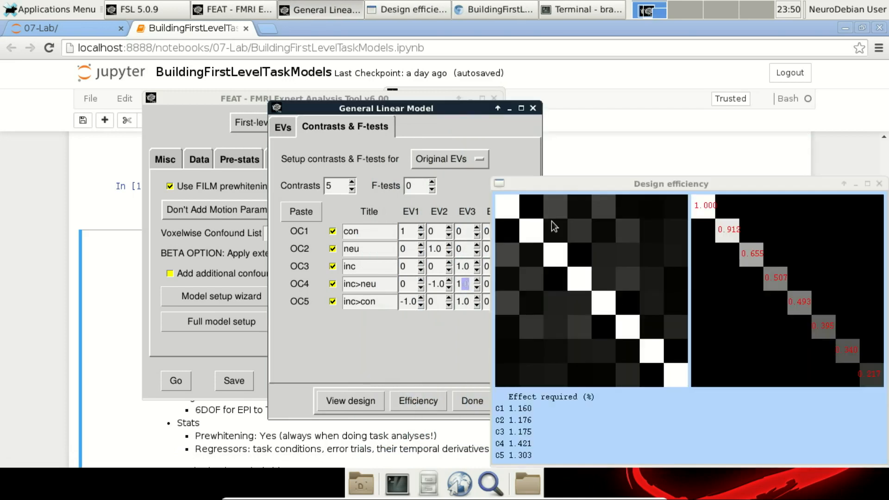
left_click_drag(612, 190, 583, 159)
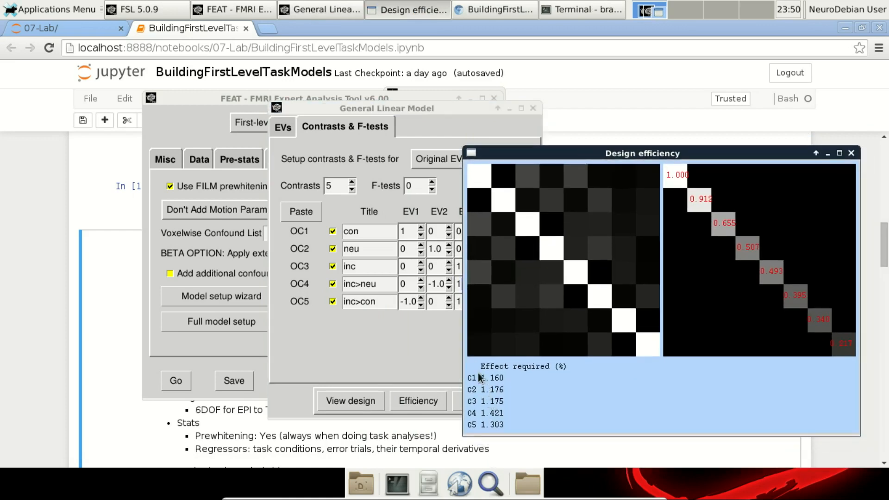
mouse_move(500, 376)
left_click(851, 153)
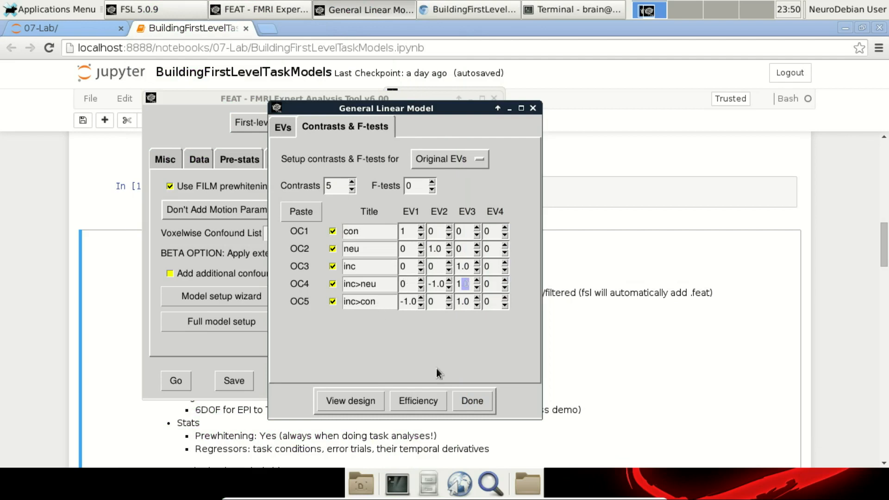
Accept the general linear model setup, dismiss its preview, and review the post-stats thresholding, rendering and time series plot options
left_click(469, 399)
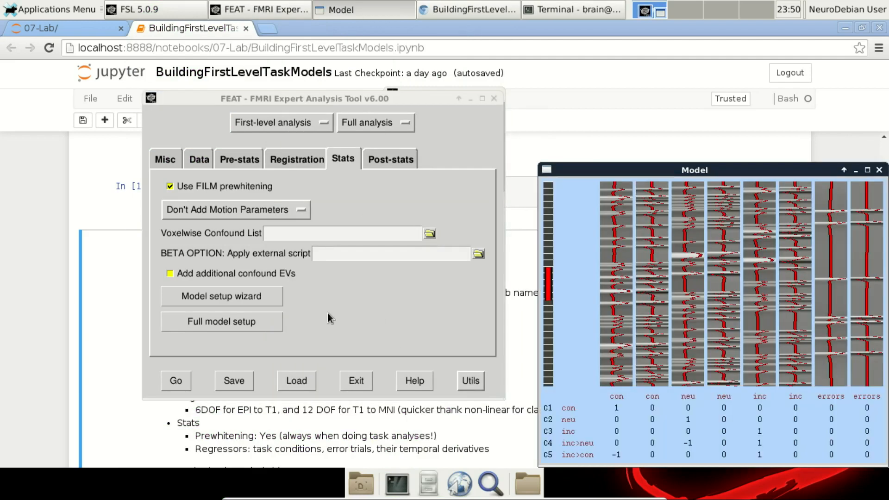
left_click(879, 170)
left_click(387, 162)
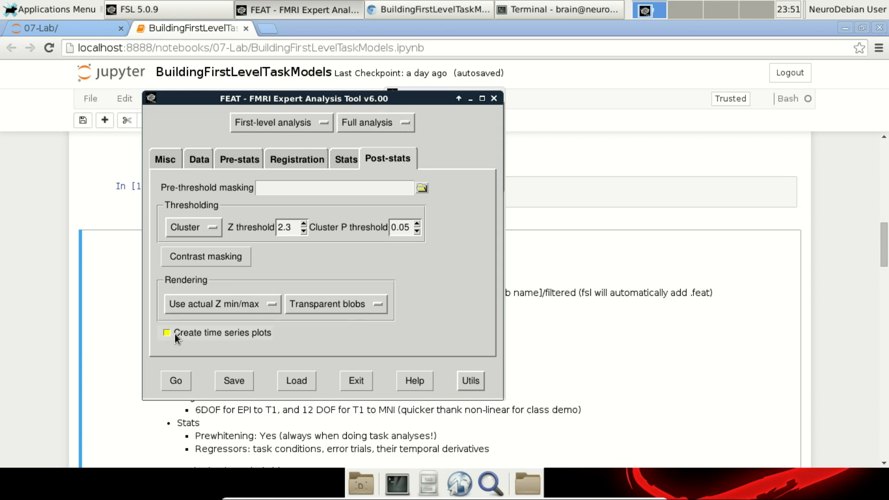
mouse_move(174, 335)
left_click_drag(360, 96, 477, 80)
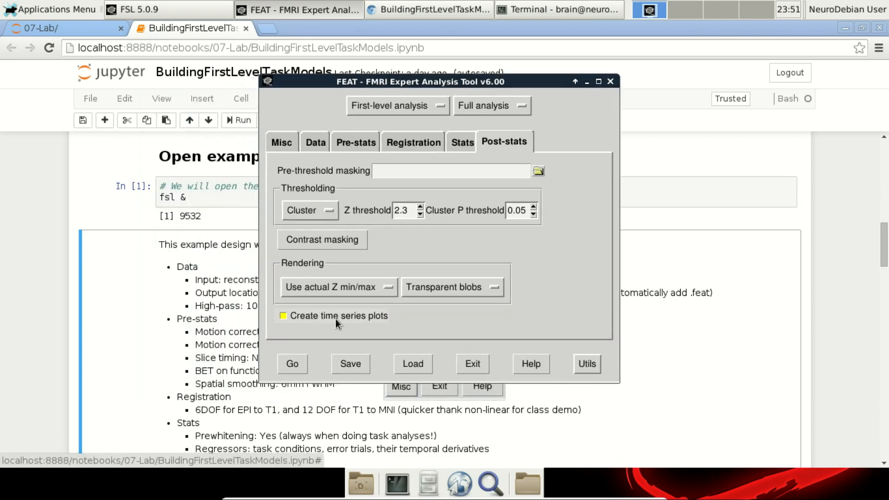
Recheck the miscellaneous, data, pre-stats and post-stats settings of the FEAT analysis
left_click(280, 143)
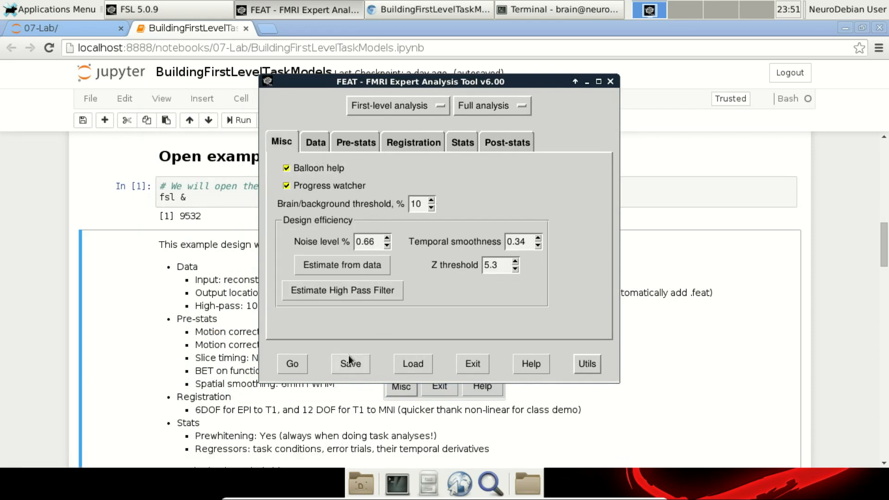
left_click(317, 141)
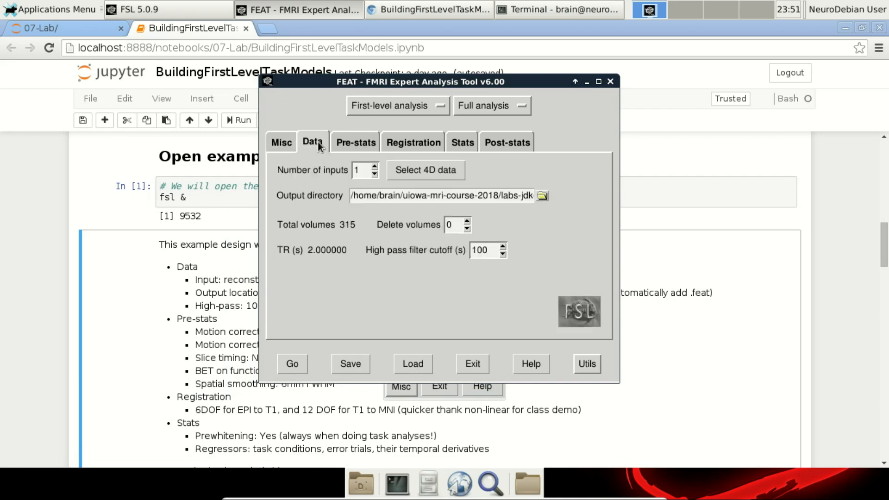
left_click(353, 145)
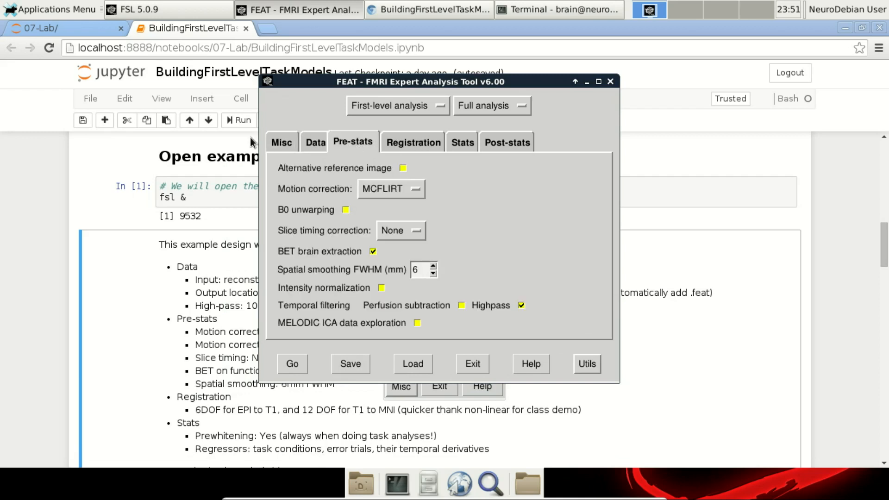
left_click(281, 144)
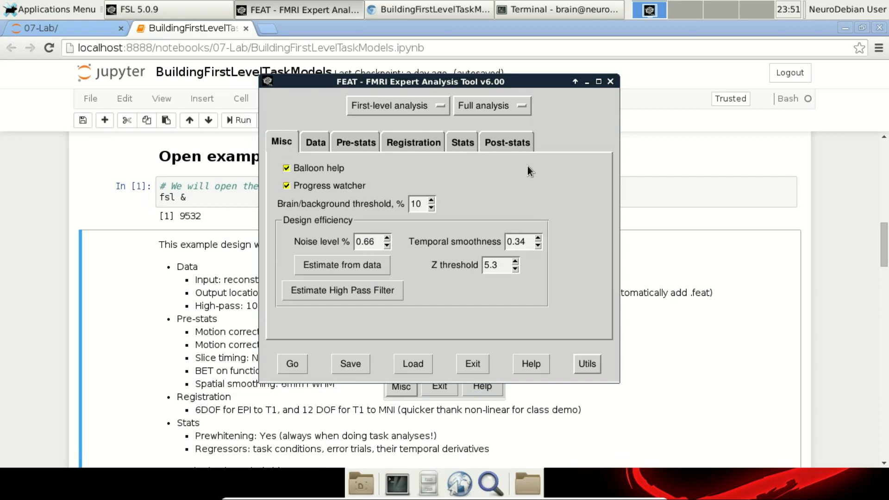
left_click(513, 142)
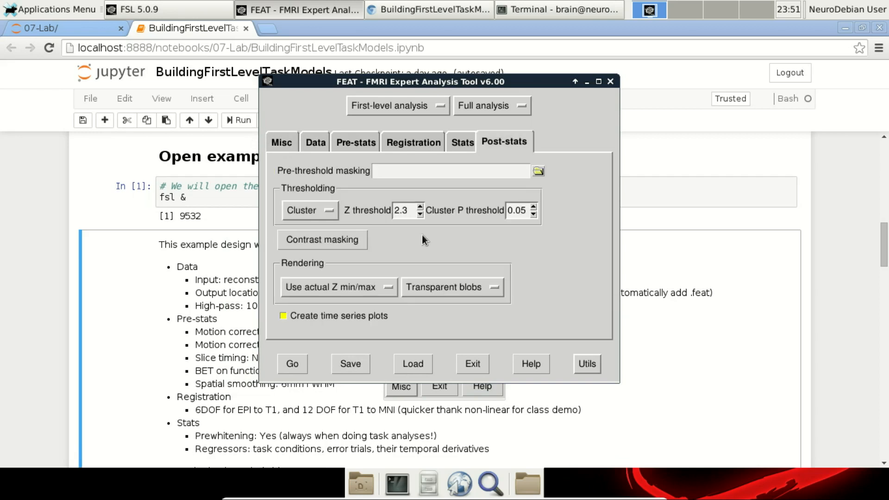
Save the FEAT setup as basicDesign_jk.fsf in the 07-Lab folder and start the analysis
left_click(357, 365)
left_click_drag(689, 217, 460, 145)
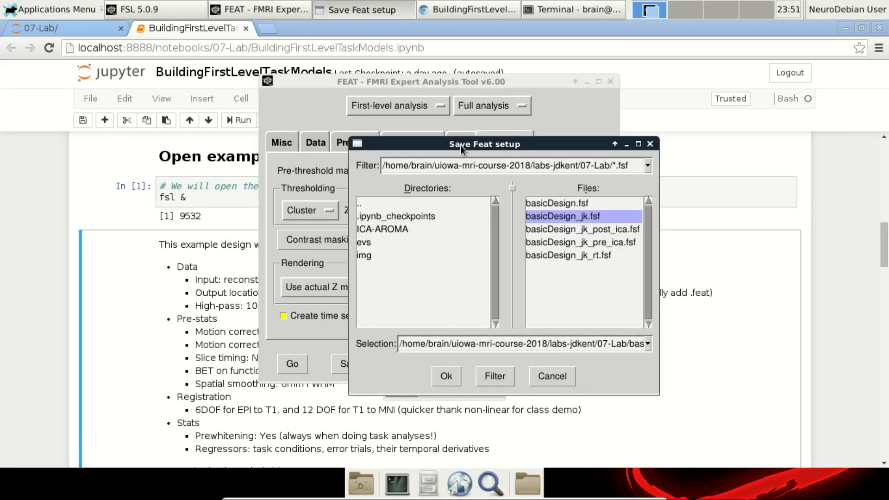
left_click_drag(497, 344, 712, 346)
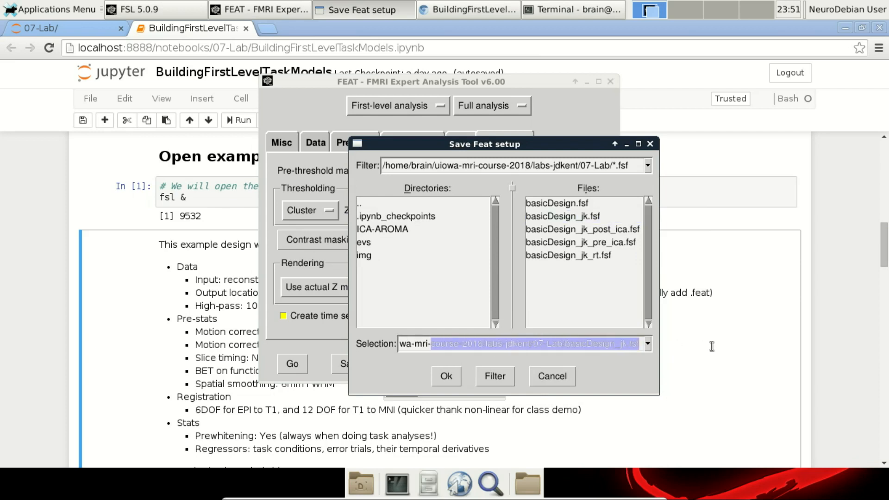
left_click(619, 343)
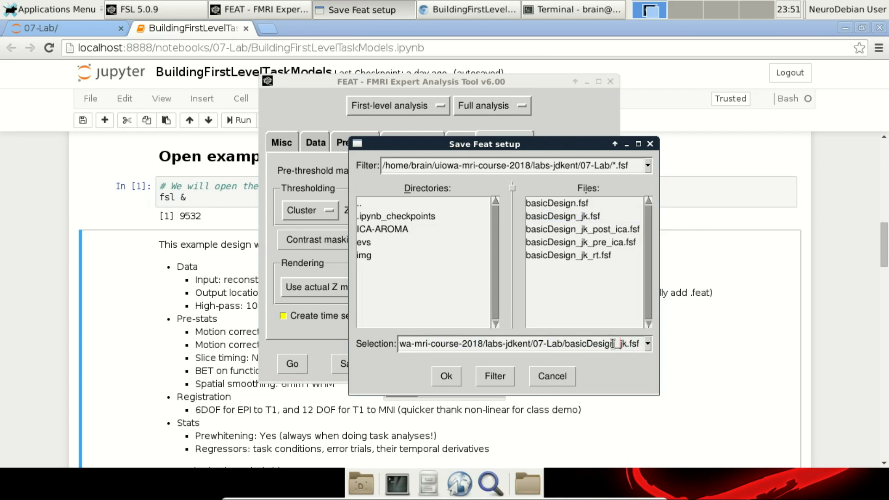
left_click_drag(618, 345, 629, 345)
left_click(629, 345)
left_click(445, 379)
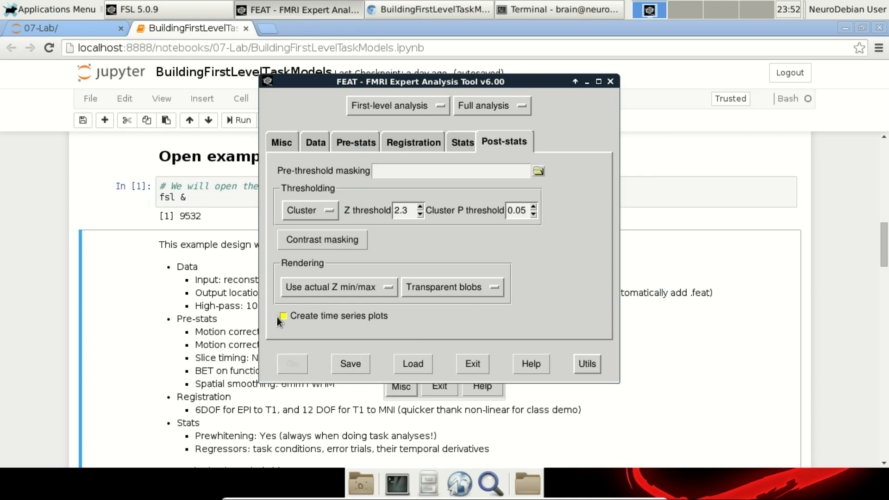
Examine the progress log of the running FEAT analysis
scroll(271, 171, "down", 1)
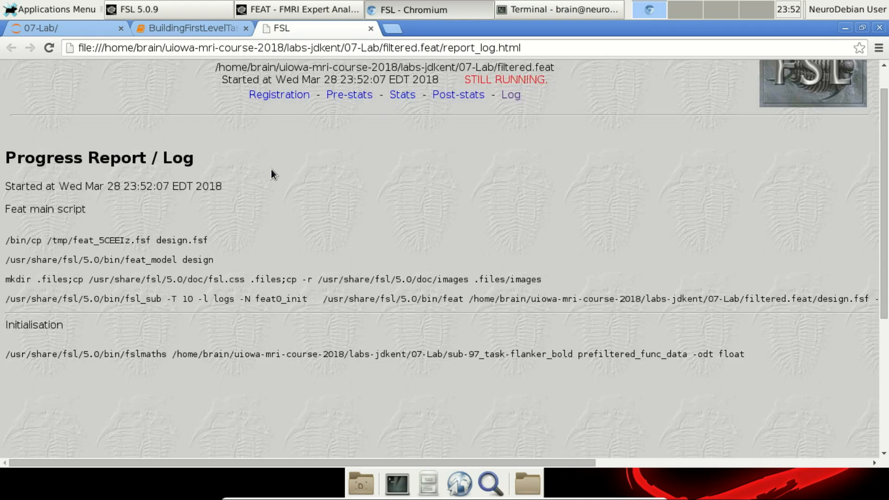
scroll(269, 178, "up", 1)
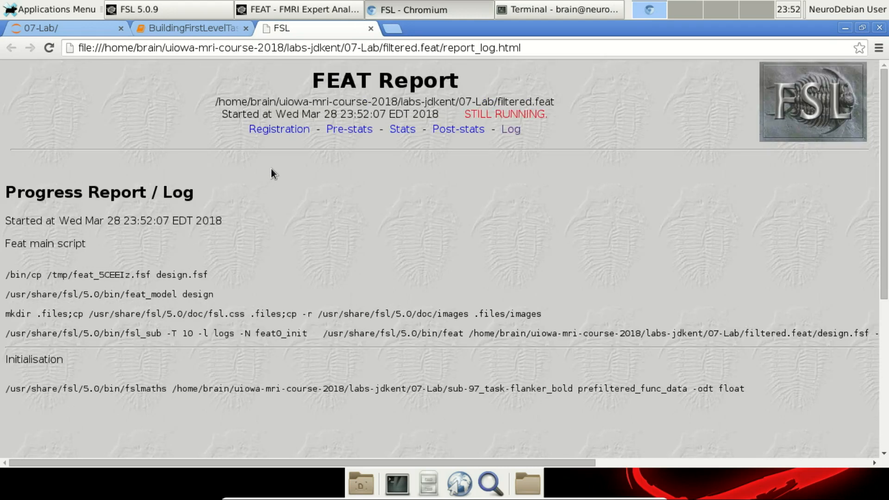
scroll(279, 206, "down", 2)
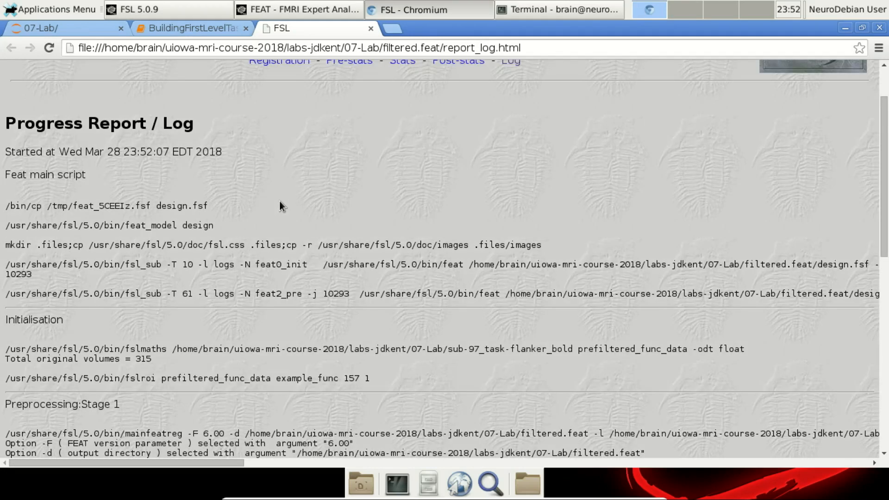
key("Control_R+f")
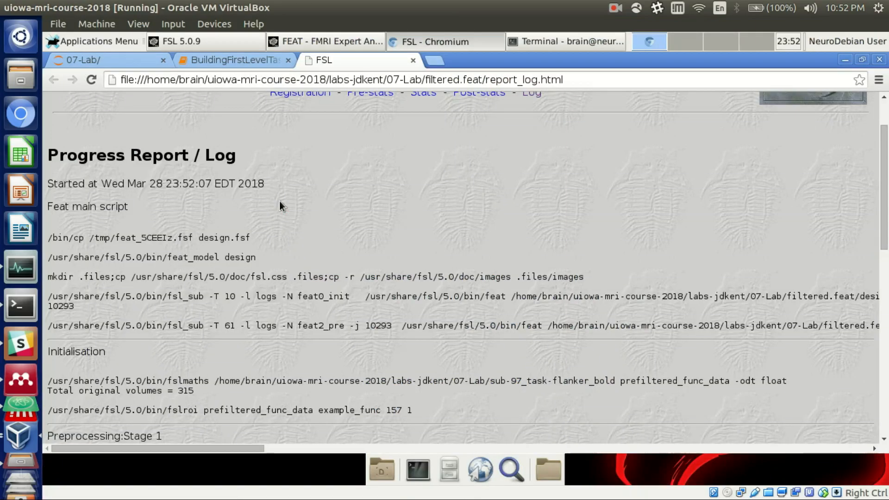
left_click(615, 7)
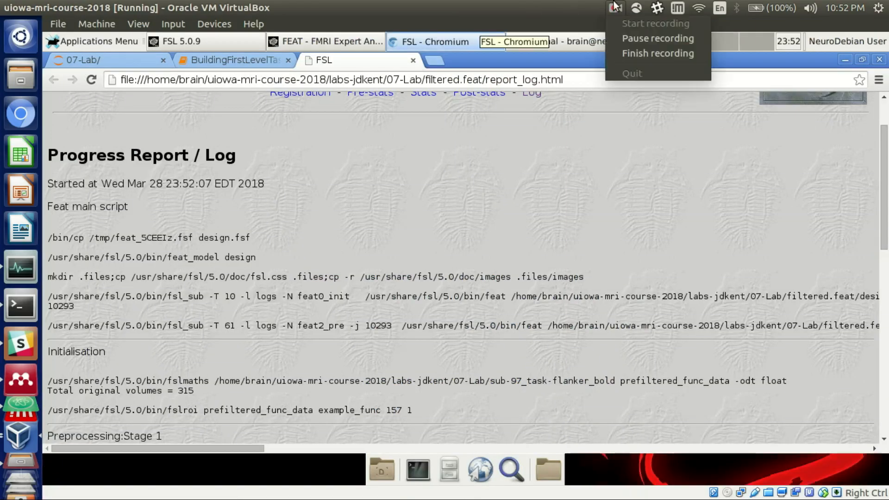
left_click(624, 35)
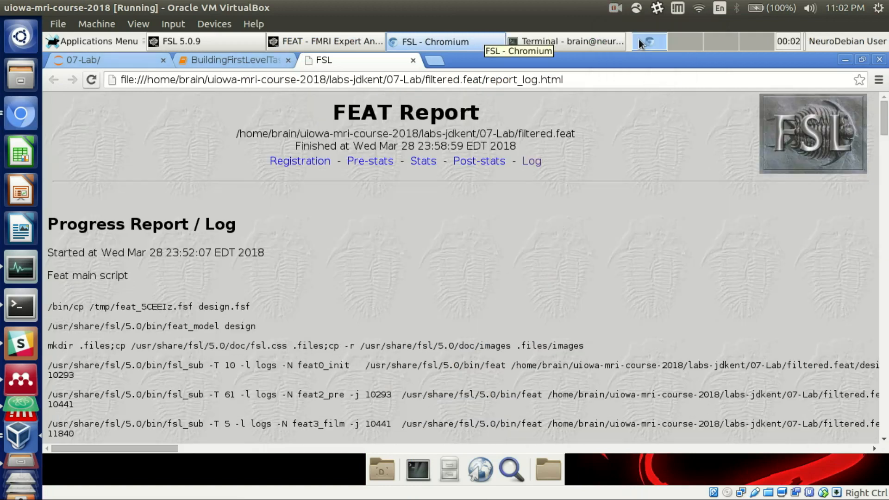
key("Control_R+f")
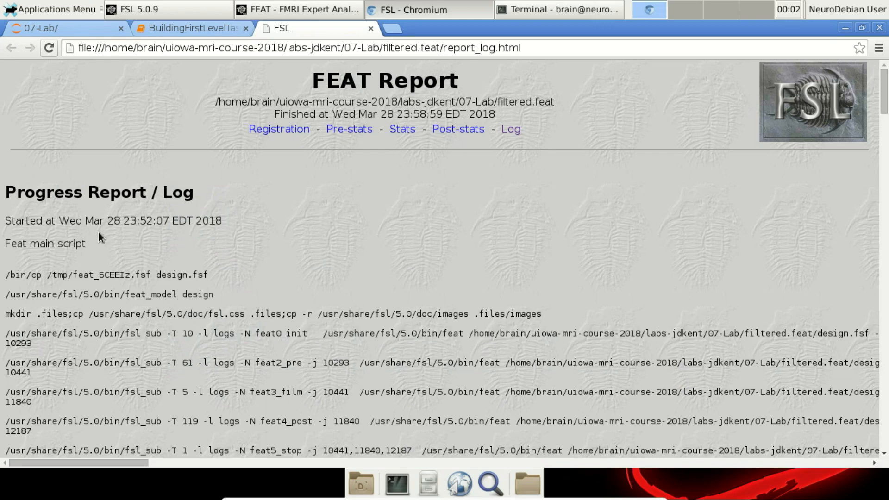
Review the initialisation, first preprocessing stage and registration commands in the finished FEAT report log
scroll(290, 223, "down", 10)
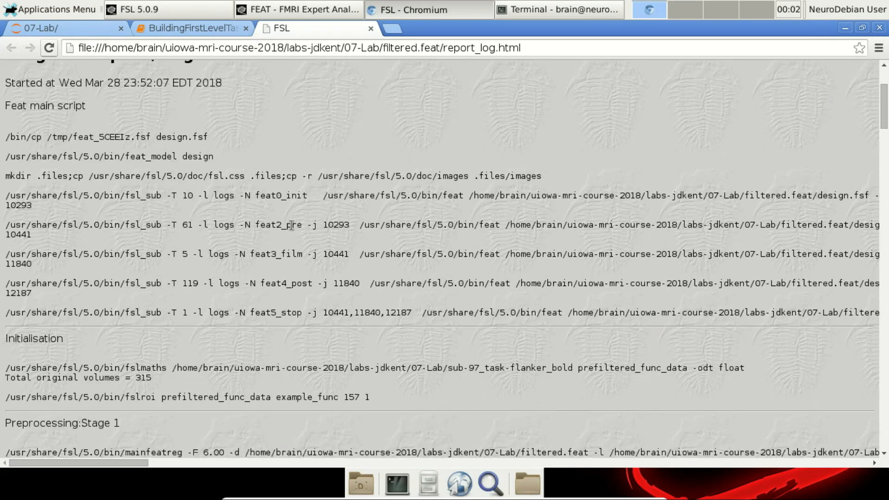
scroll(291, 225, "down", 5)
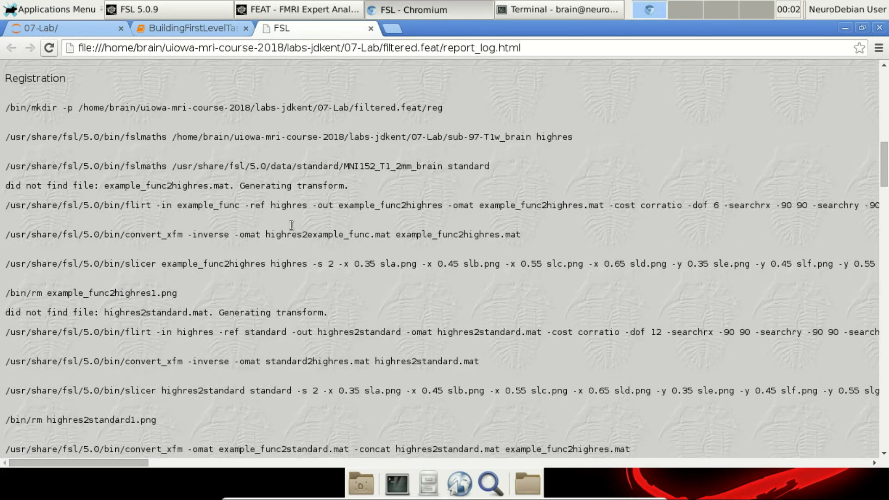
scroll(290, 227, "up", 15)
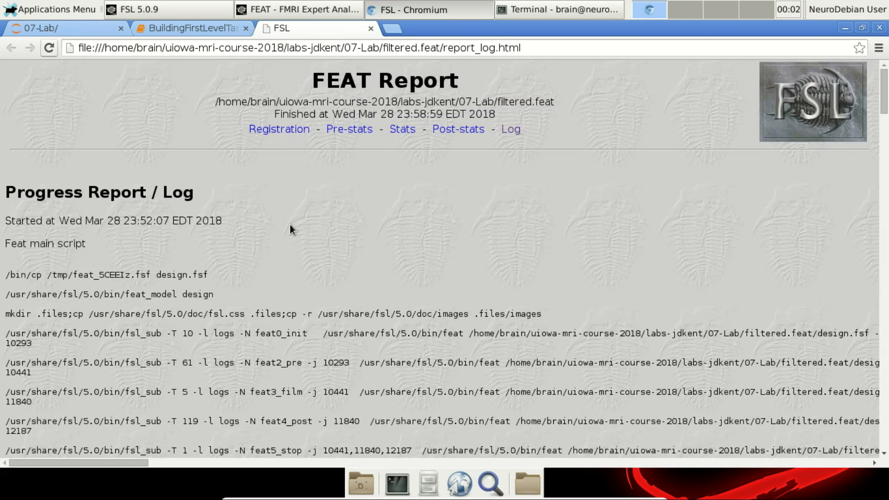
scroll(290, 230, "down", 3)
scroll(290, 224, "down", 15)
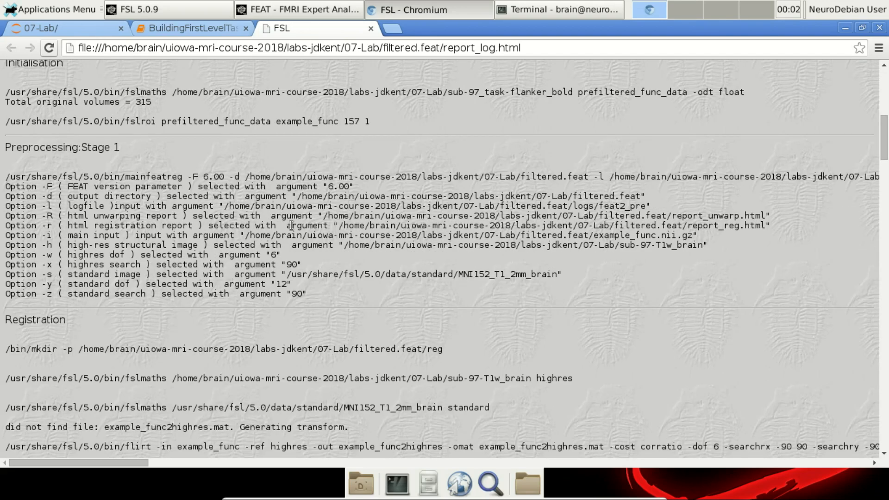
scroll(291, 225, "up", 15)
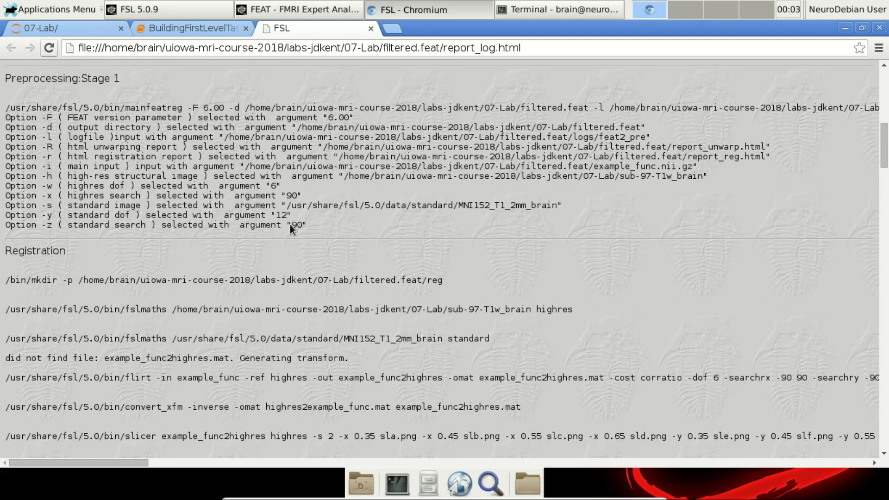
scroll(291, 226, "down", 4)
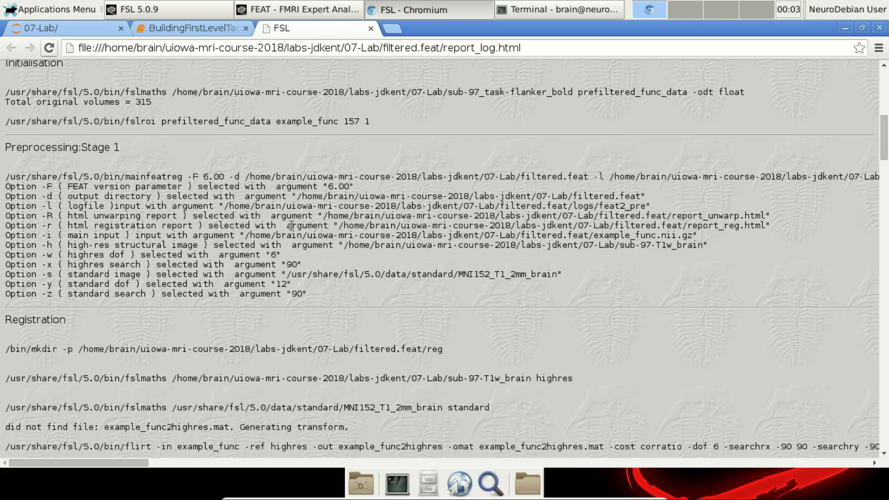
Read through the second preprocessing stage, stats and post-stats sections to the end of the FEAT log
scroll(291, 226, "down", 20)
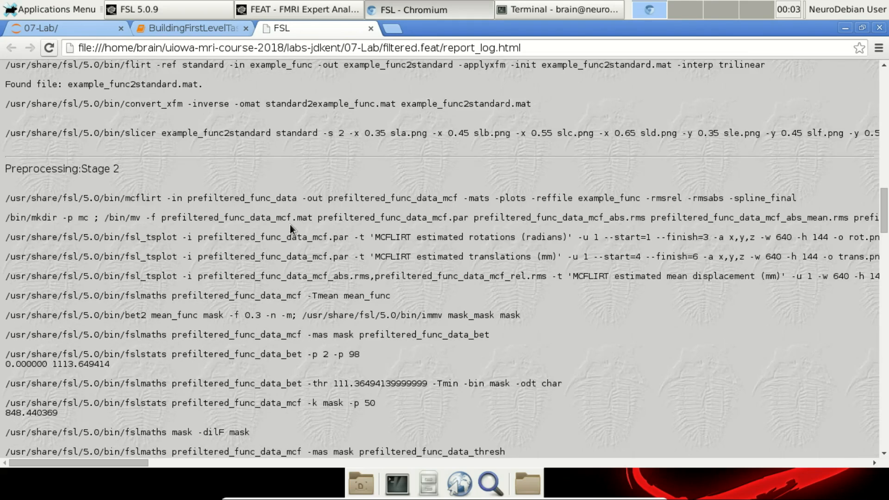
scroll(290, 224, "down", 19)
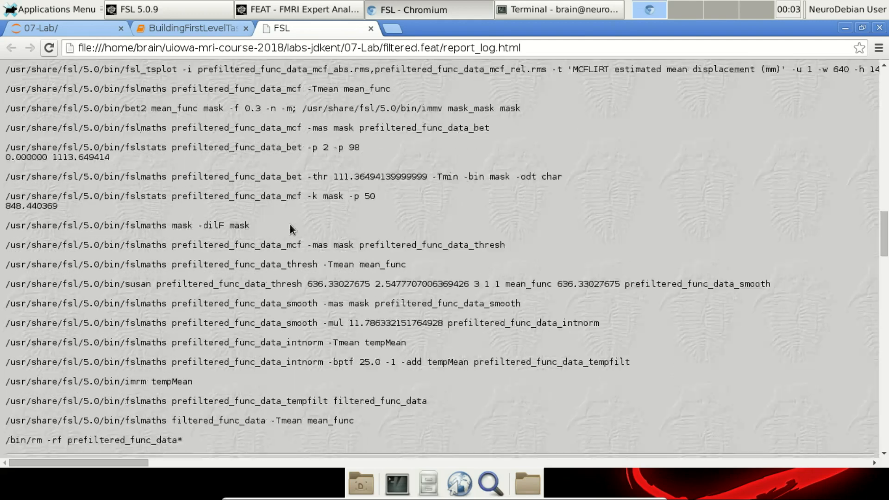
scroll(290, 225, "down", 20)
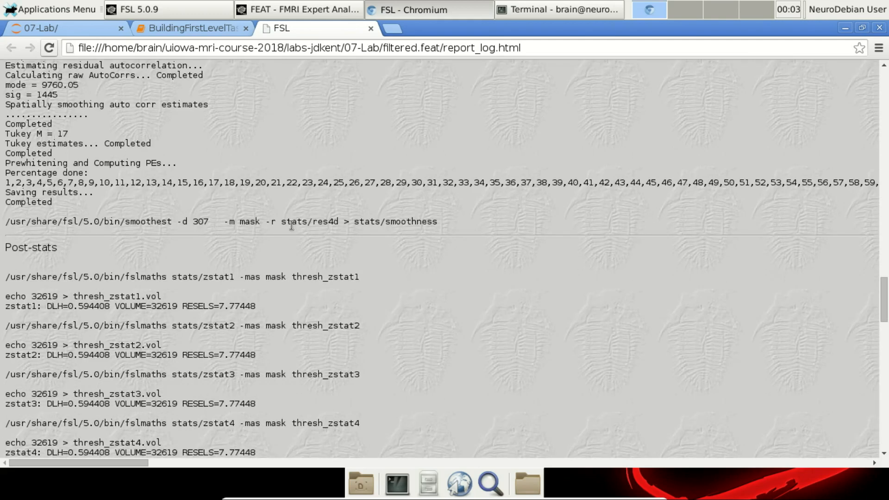
scroll(290, 224, "down", 15)
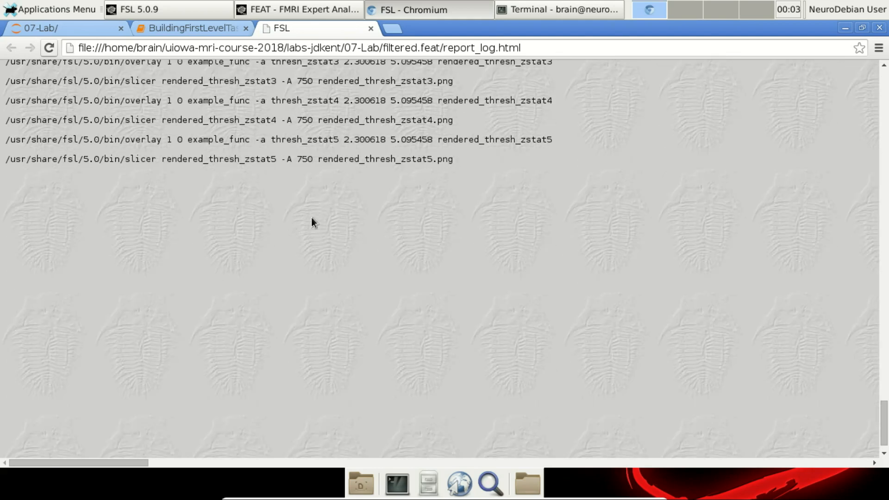
scroll(312, 218, "up", 12)
scroll(312, 219, "down", 7)
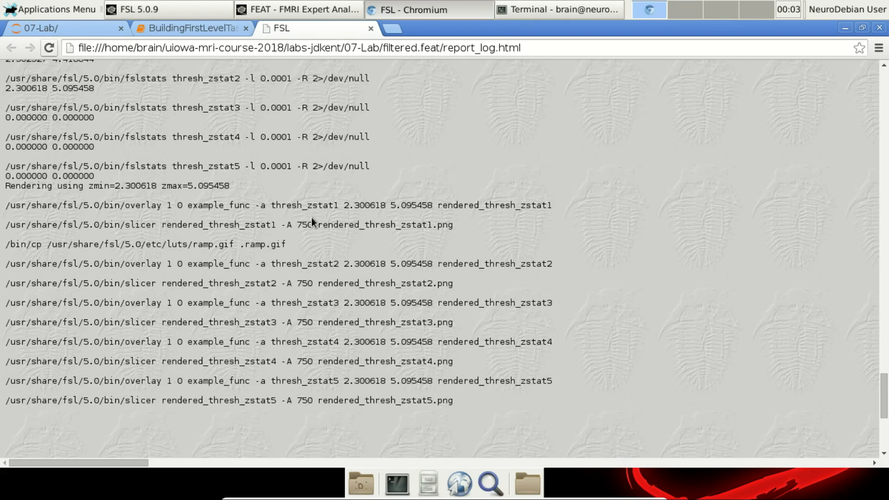
Review the overlay and slicer rendering commands at the end of the FEAT log and return to its start
scroll(312, 219, "down", 2)
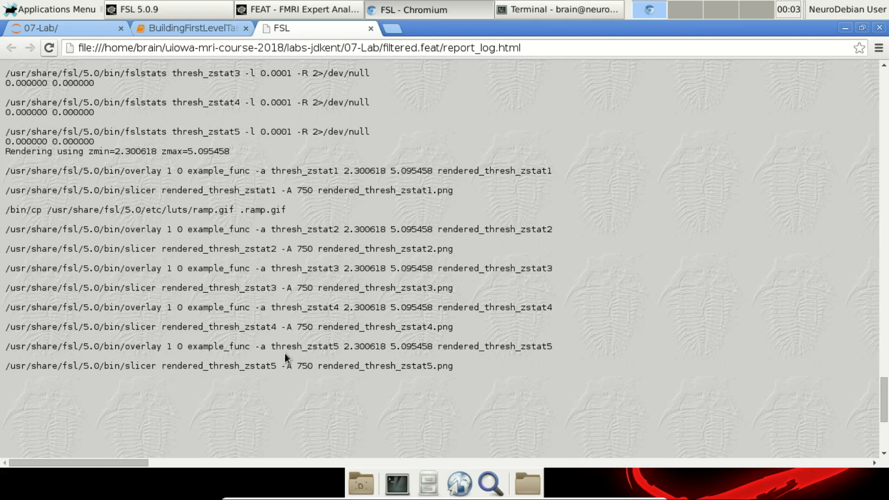
scroll(281, 356, "up", 2)
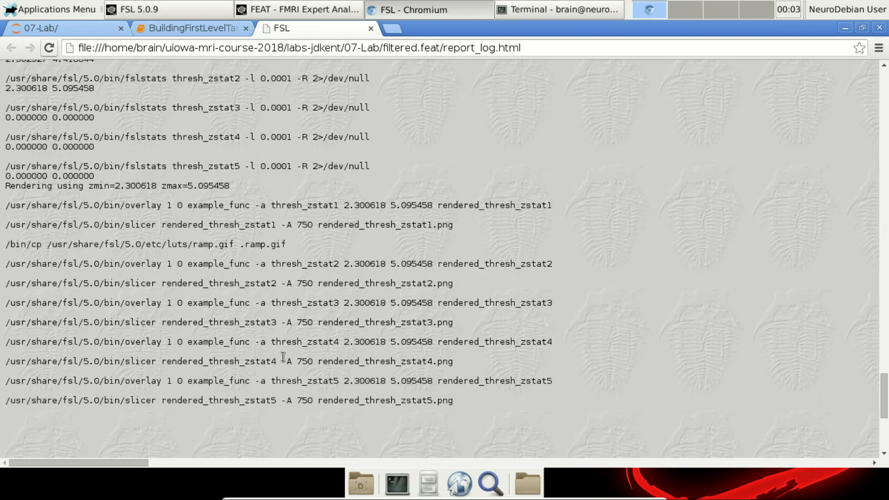
scroll(253, 385, "up", 10)
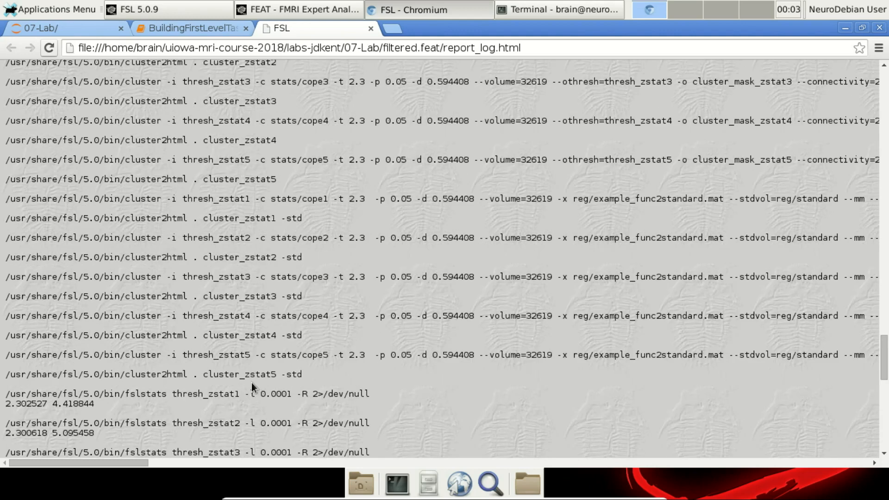
scroll(251, 383, "up", 15)
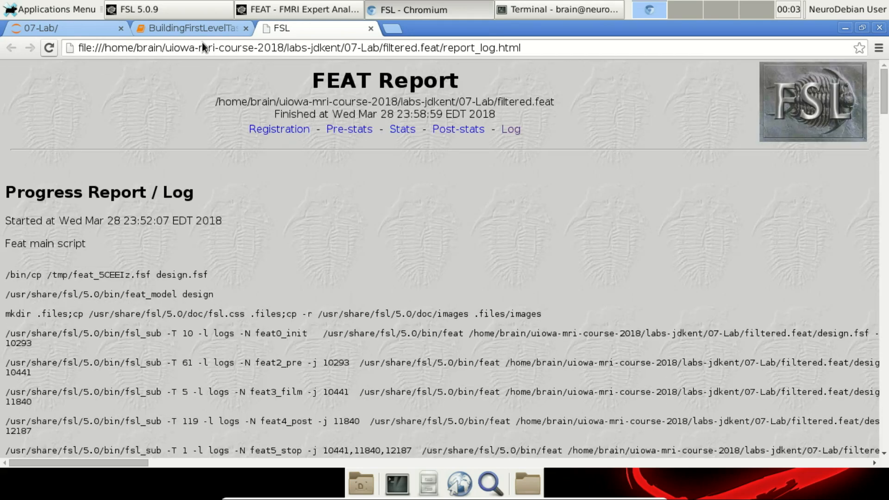
left_click(219, 48)
scroll(496, 174, "down", 3)
scroll(496, 174, "up", 3)
Open the report's Post-stats page and look through the thresholded activation images of all five contrasts
left_click(454, 129)
scroll(357, 192, "down", 5)
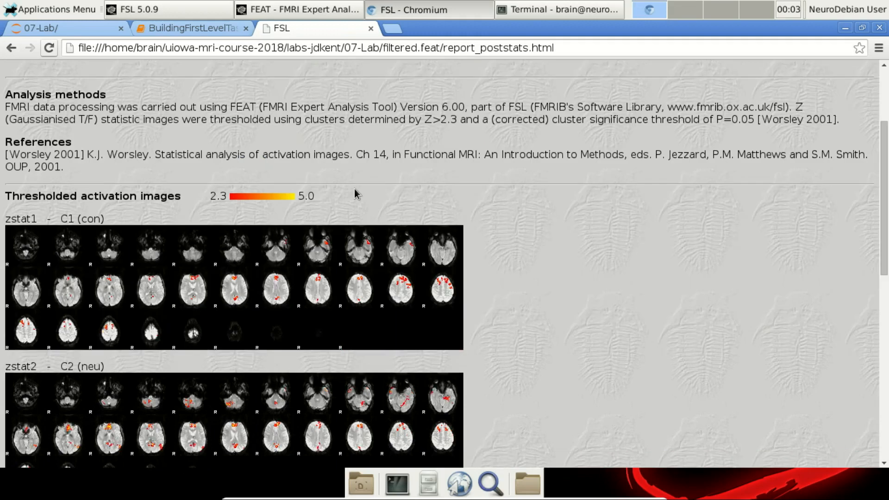
scroll(519, 222, "down", 6)
scroll(519, 218, "down", 2)
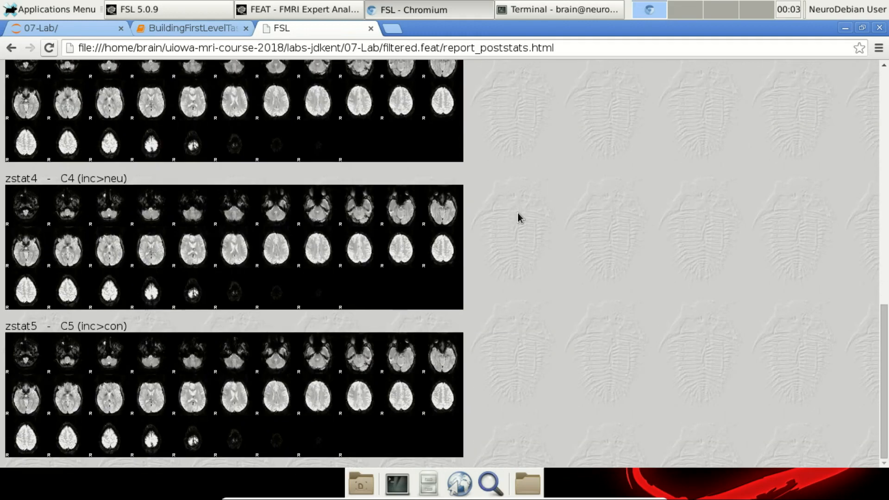
scroll(519, 216, "up", 5)
scroll(519, 215, "down", 5)
scroll(495, 342, "up", 8)
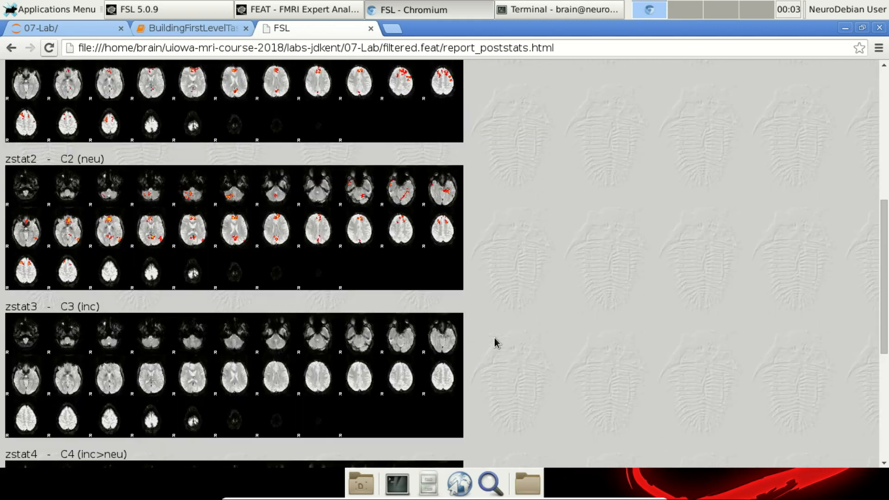
scroll(495, 342, "up", 1)
scroll(495, 342, "up", 1)
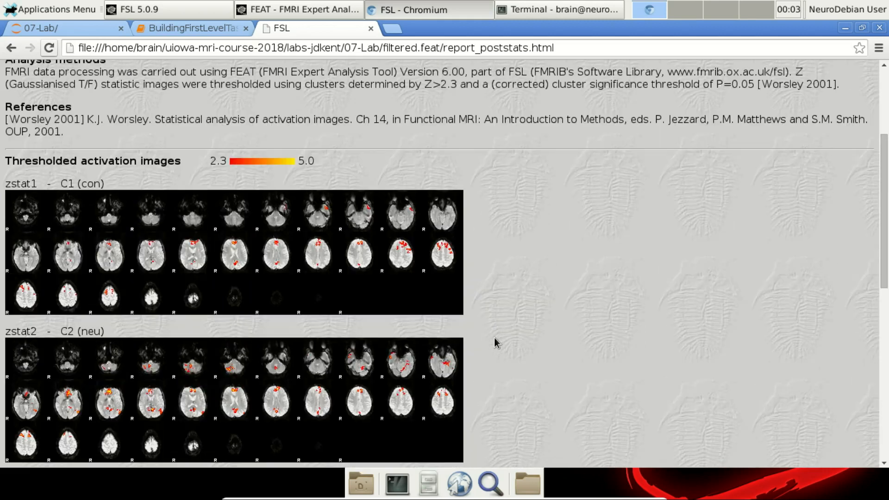
Examine the C1 to C3 activation images, view the cluster list linked to zstat3 and return to the Post-stats page
scroll(515, 250, "down", 3)
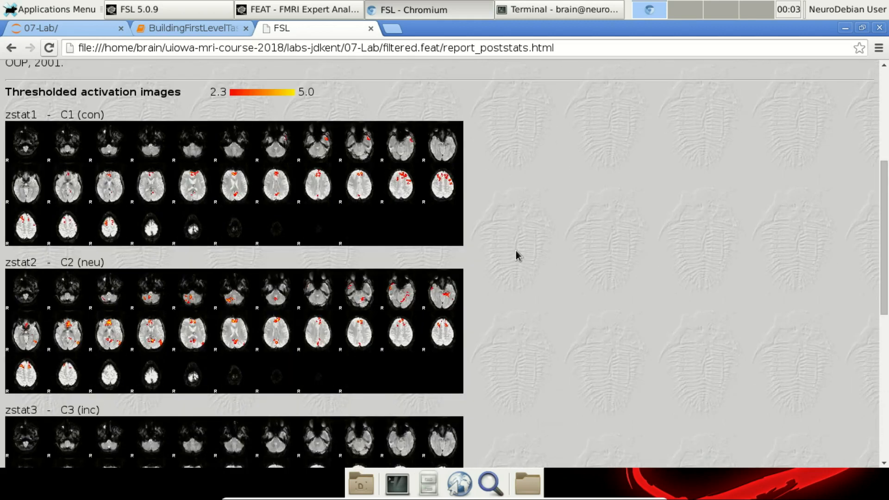
scroll(261, 275, "down", 2)
scroll(241, 214, "down", 2)
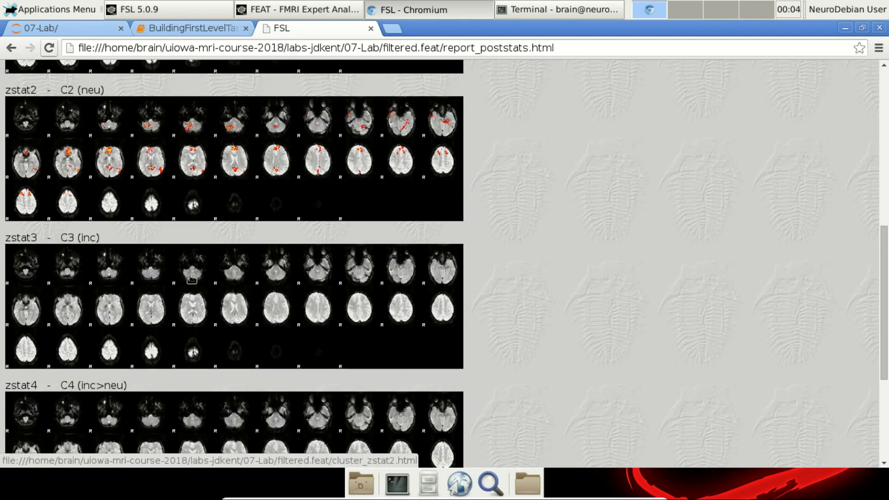
scroll(180, 316, "down", 1)
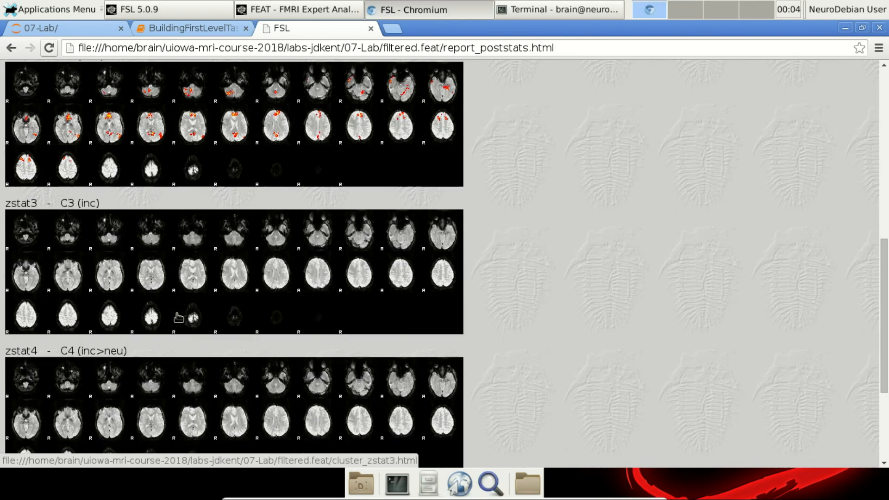
left_click(184, 290)
left_click(12, 48)
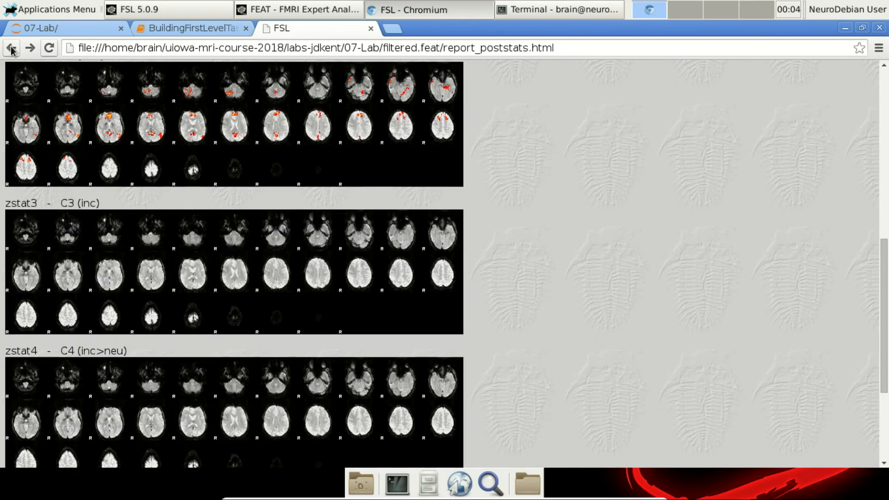
View the cluster list behind the zstat1 C1 (con) activation image and return to the Post-stats page
scroll(405, 300, "up", 10)
scroll(338, 313, "down", 5)
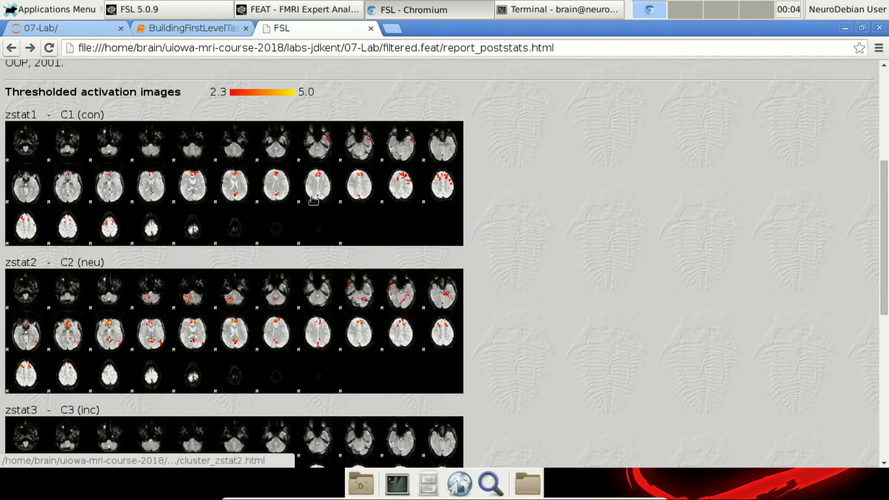
left_click(313, 194)
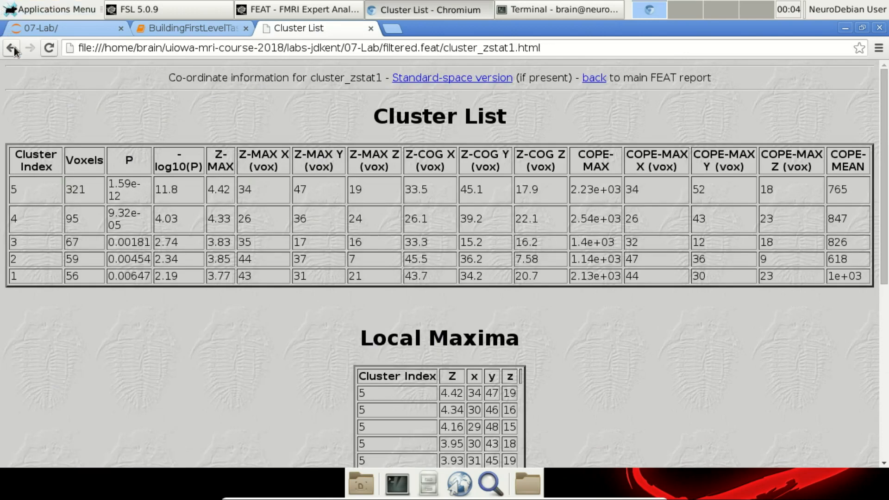
left_click(14, 48)
Compare the C1 (con) and C2 (neu) activation images and read the zstat1 cluster list with its local maxima
scroll(202, 255, "down", 3)
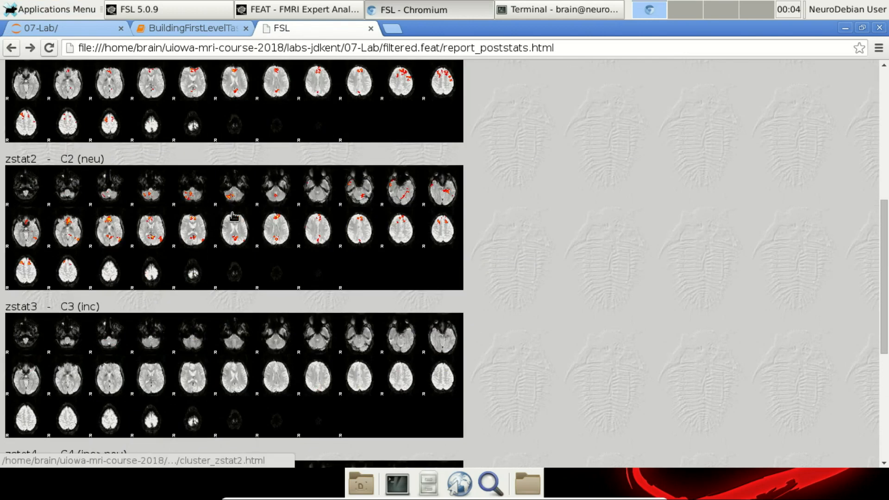
scroll(233, 215, "up", 2)
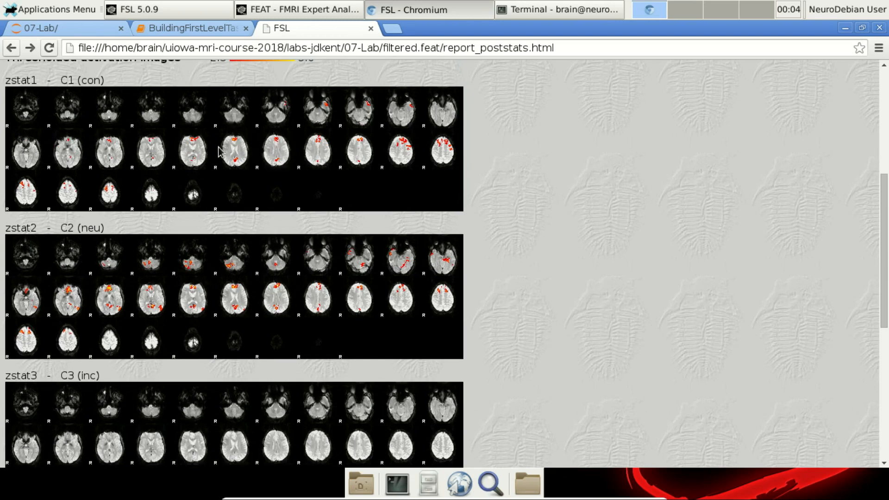
scroll(218, 165, "down", 1)
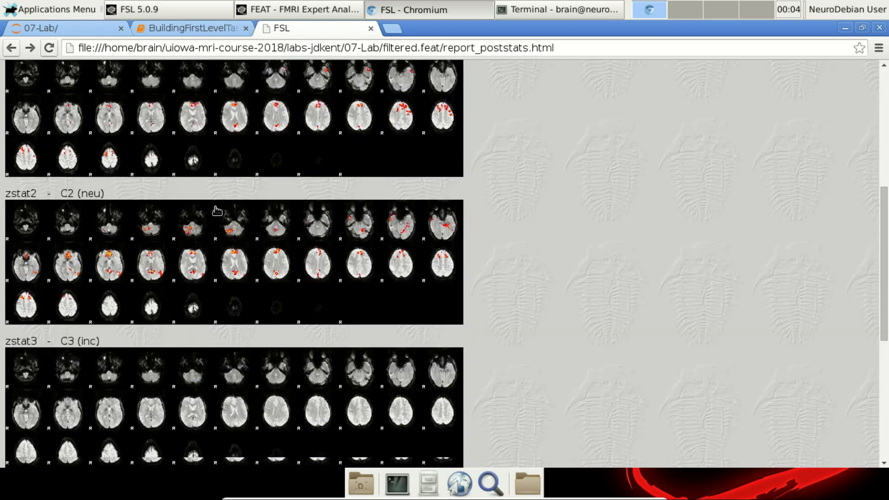
scroll(146, 116, "up", 1)
scroll(146, 115, "up", 1)
left_click(153, 209)
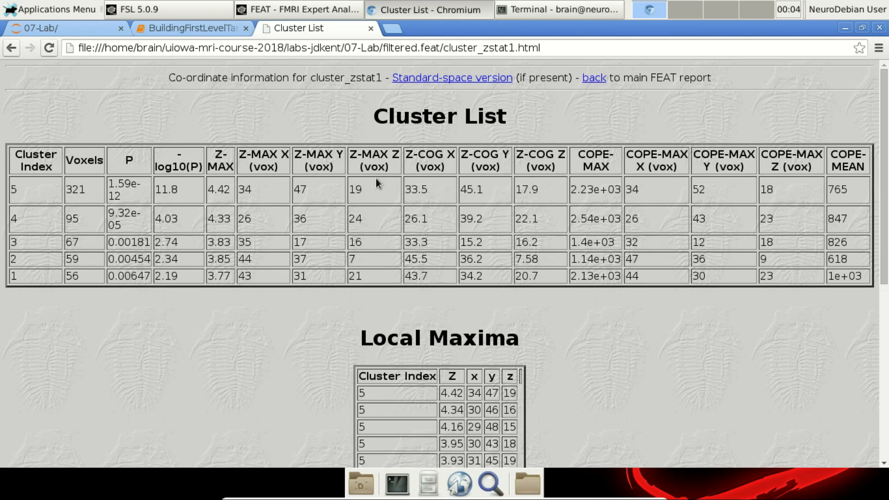
scroll(376, 176, "down", 6)
scroll(376, 176, "up", 6)
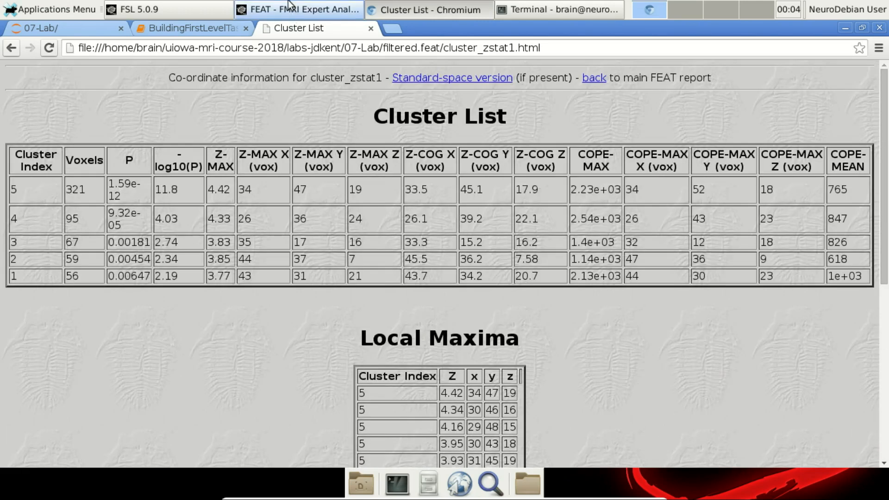
Check the file address of the cluster_zstat1.html page and return to the Post-stats images
left_click(14, 49)
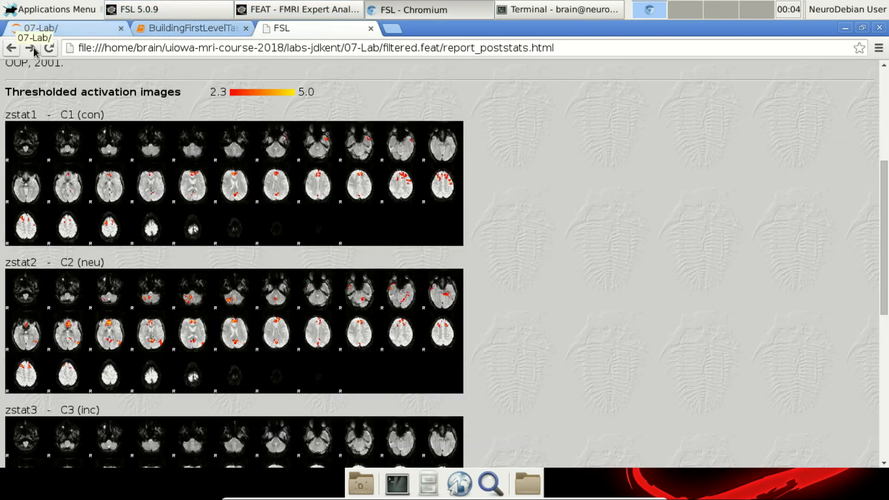
left_click(30, 48)
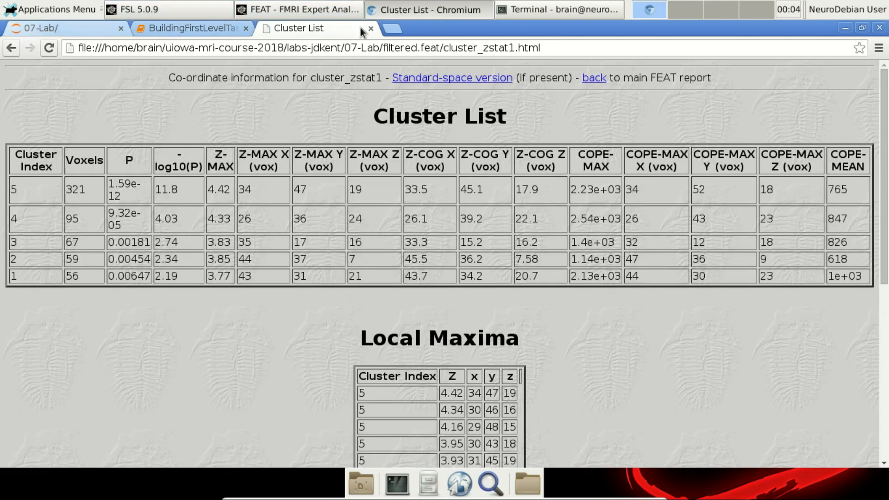
left_click(463, 48)
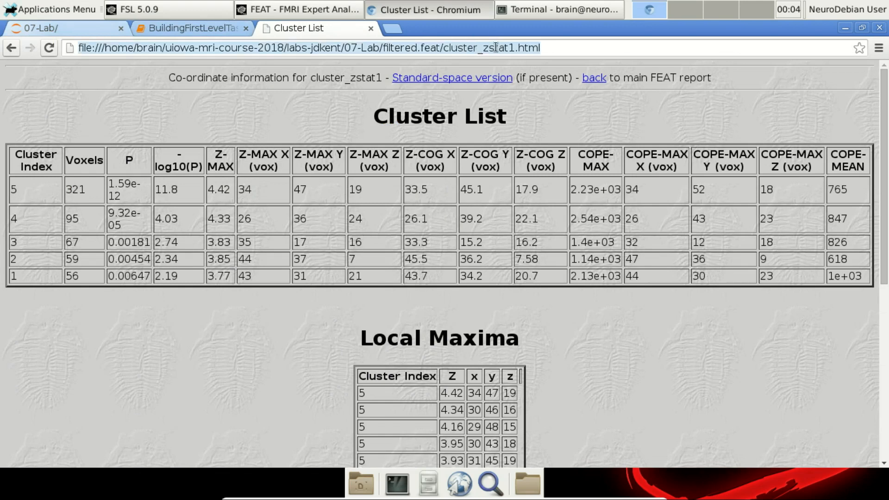
left_click(446, 48)
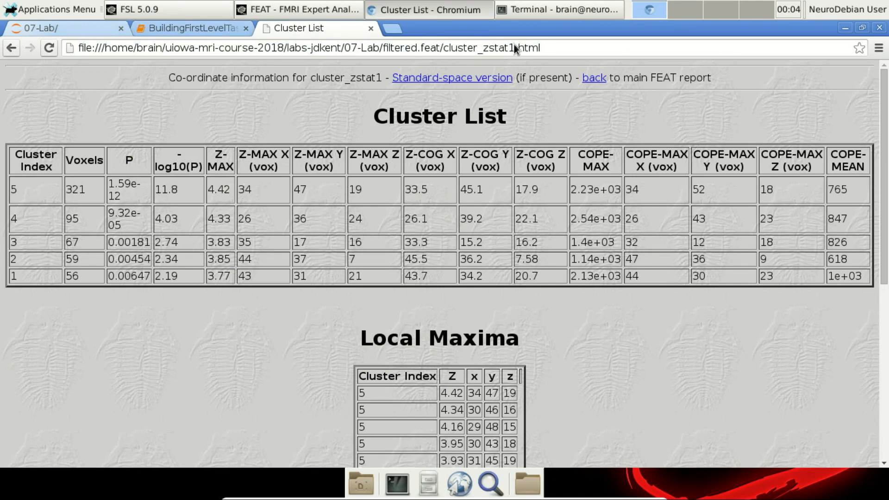
left_click(11, 48)
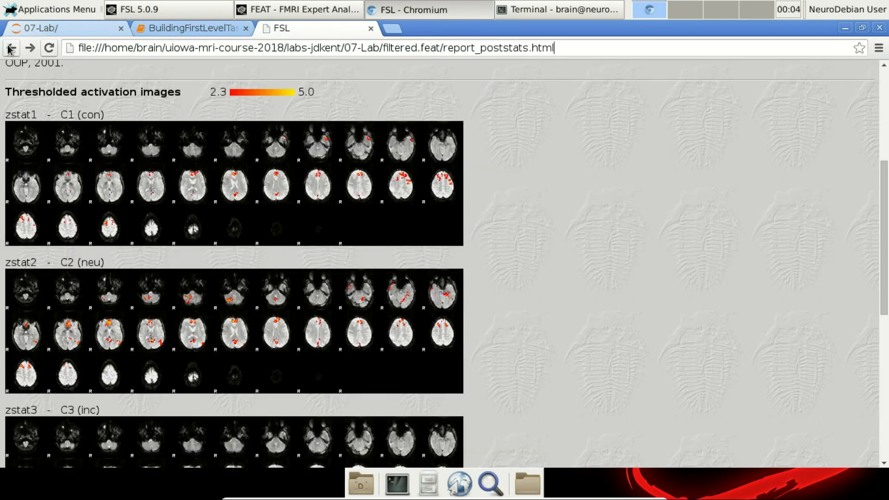
Open the report's Stats page and examine the design matrix with its contrasts and the analysis methods
scroll(170, 141, "up", 5)
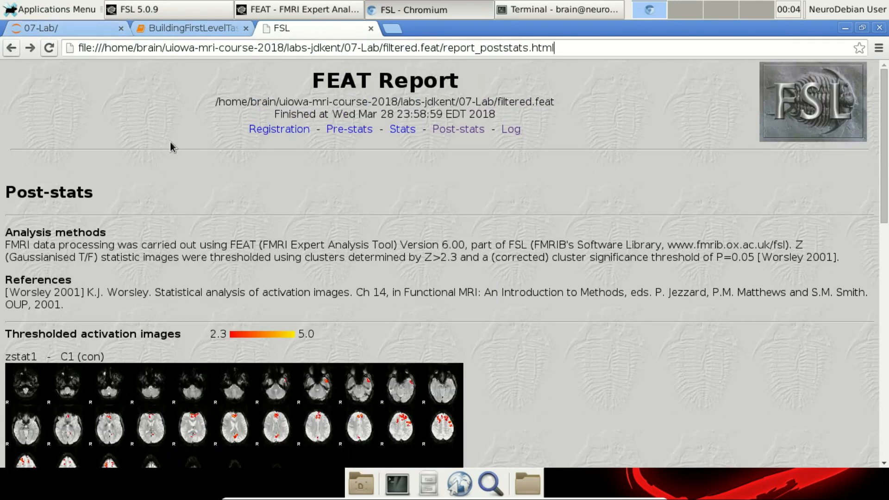
left_click(404, 130)
scroll(216, 254, "down", 3)
scroll(410, 248, "down", 8)
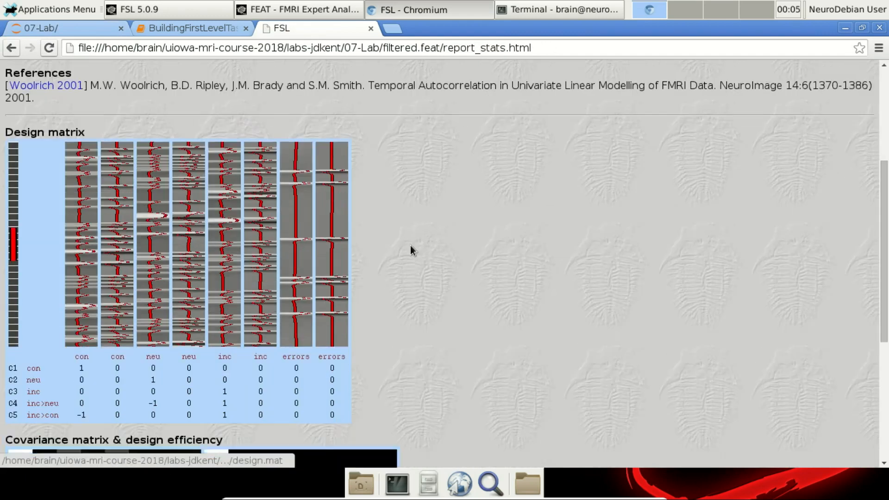
scroll(410, 246, "up", 10)
scroll(395, 168, "down", 2)
scroll(390, 173, "up", 2)
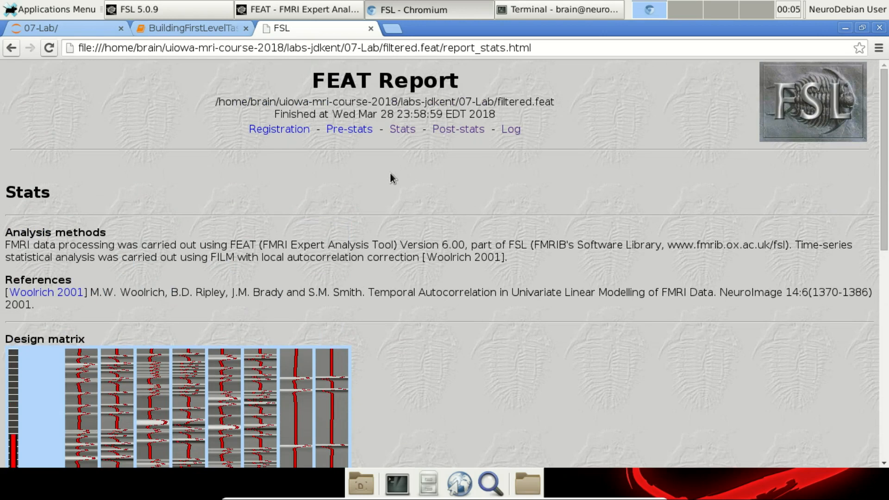
Open the Pre-stats page and examine the MCFLIRT rotation, translation and mean displacement plots
left_click(345, 126)
scroll(384, 232, "down", 5)
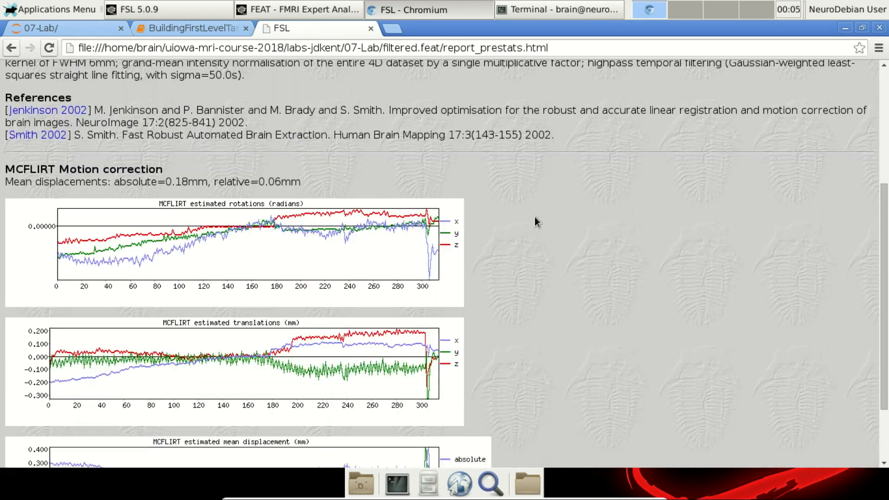
scroll(535, 218, "down", 2)
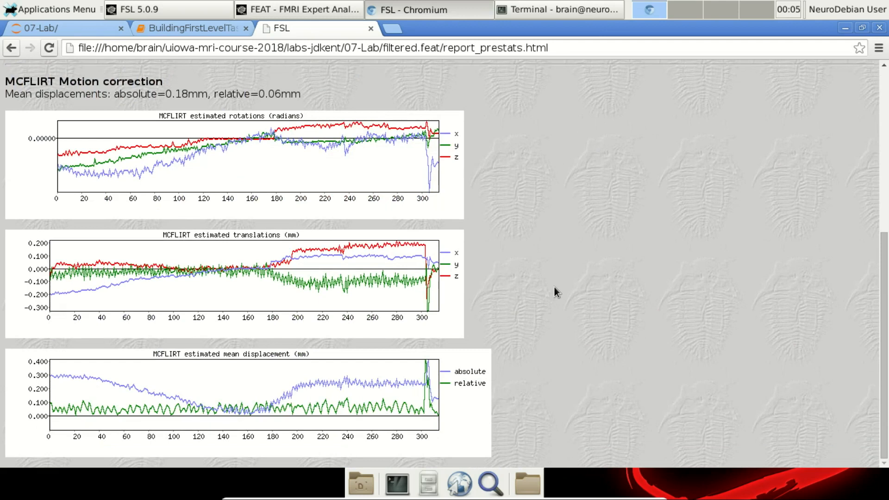
scroll(554, 287, "up", 1)
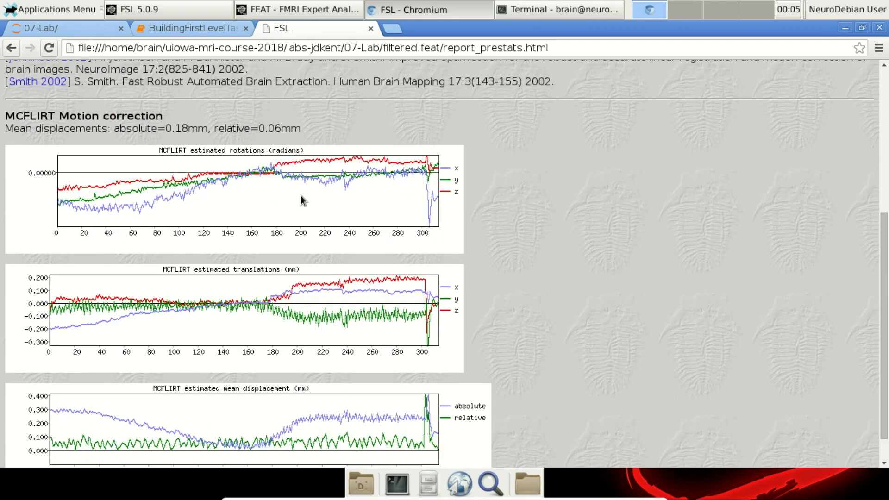
scroll(346, 213, "down", 1)
scroll(346, 213, "up", 9)
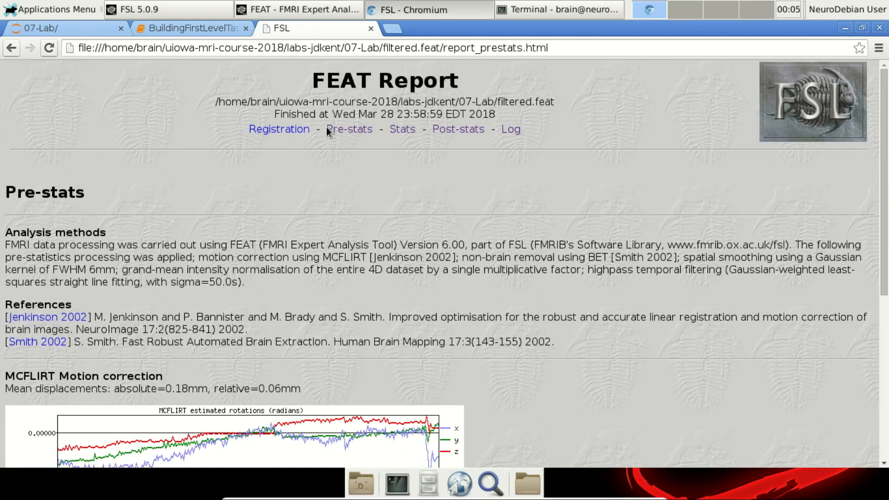
Open the Registration page and inspect the summary, example_func to highres and highres to standard alignments
left_click(279, 130)
scroll(349, 257, "down", 6)
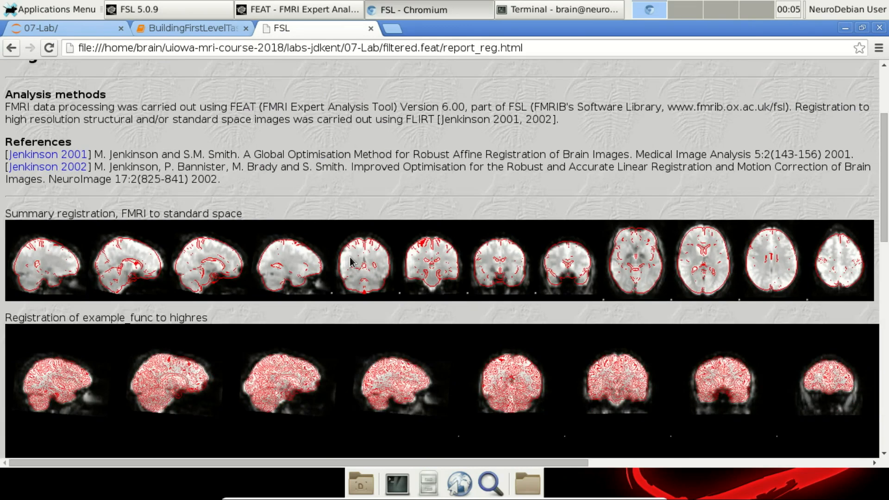
scroll(351, 261, "down", 6)
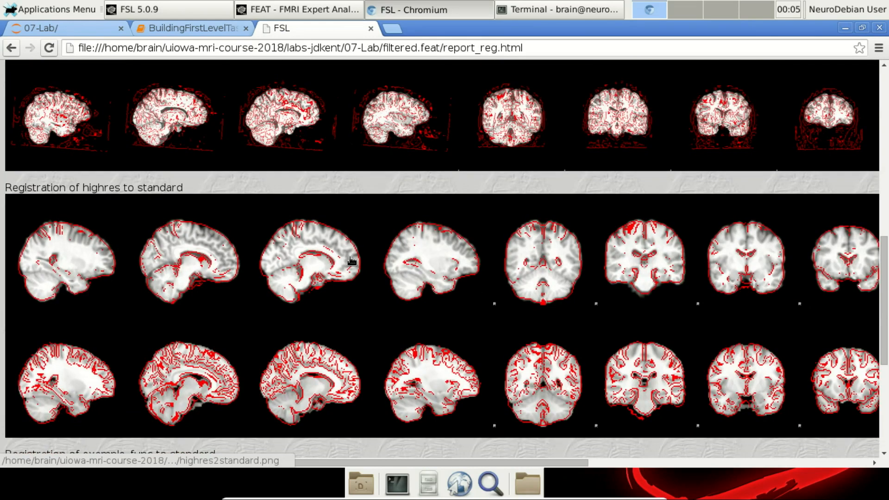
scroll(352, 261, "up", 1)
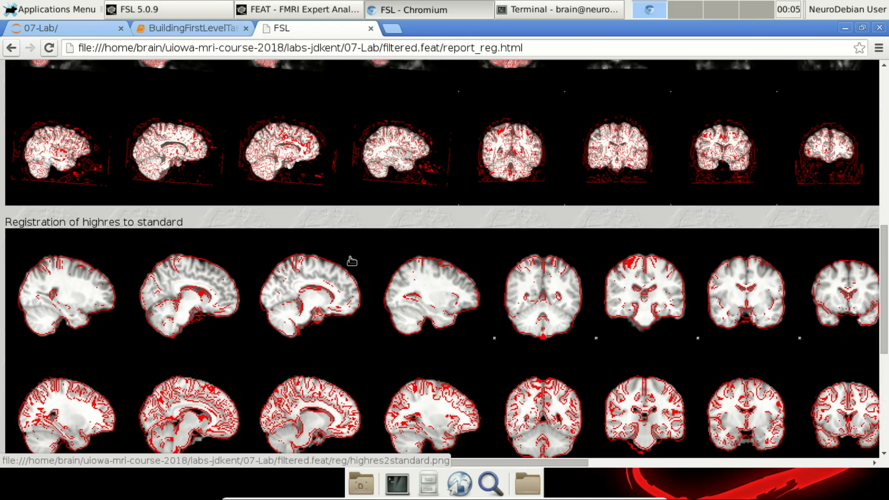
scroll(352, 260, "up", 6)
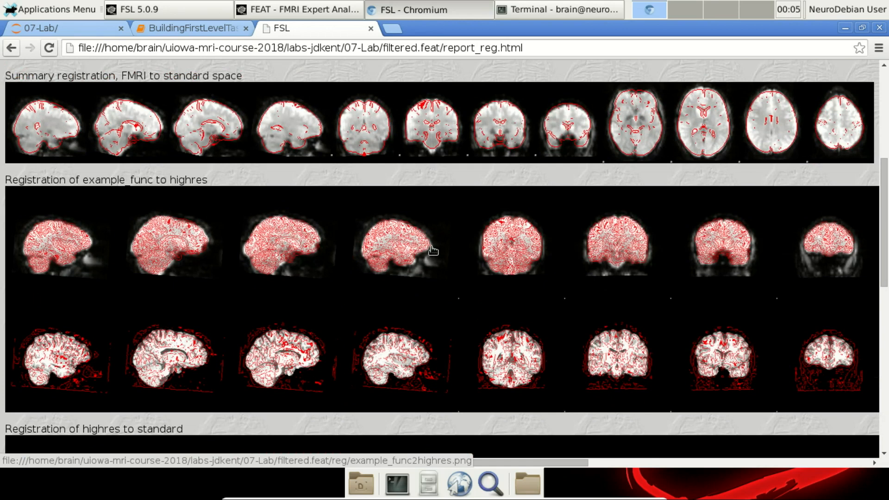
Examine the example_func to highres, highres to standard and example_func to standard alignment images on the Registration page
scroll(583, 291, "down", 2)
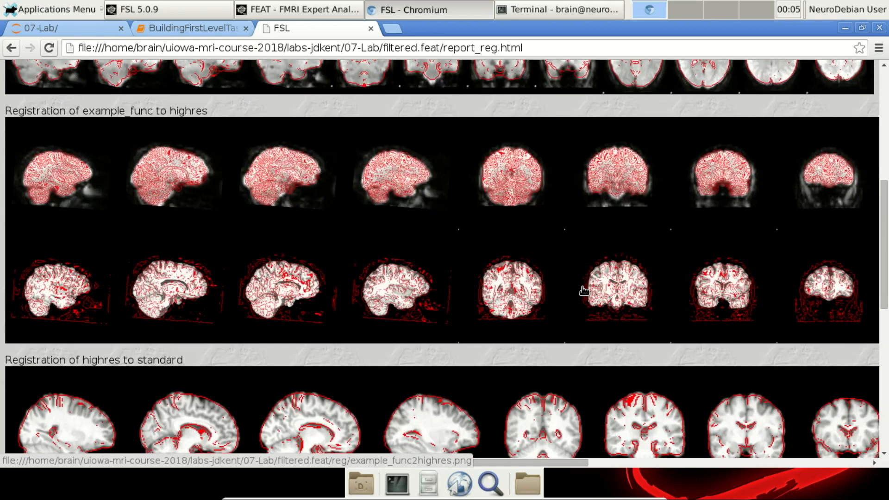
scroll(583, 291, "down", 6)
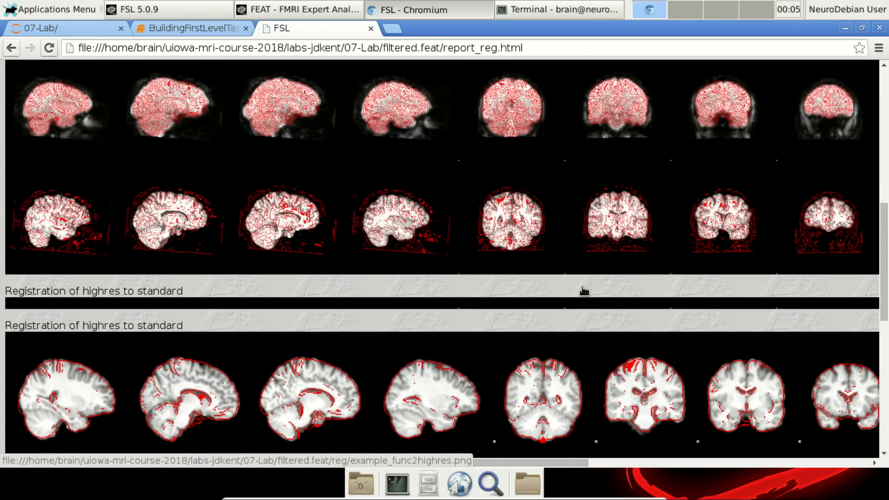
scroll(584, 291, "up", 3)
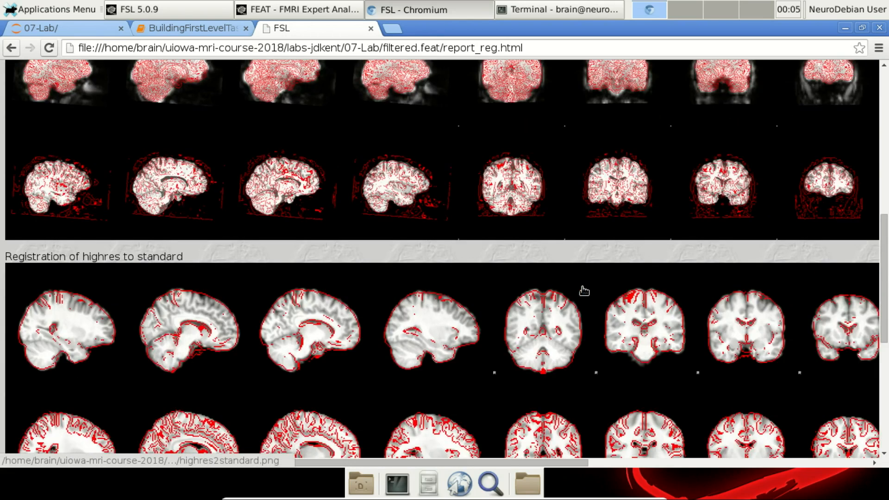
scroll(584, 290, "down", 1)
scroll(585, 291, "down", 8)
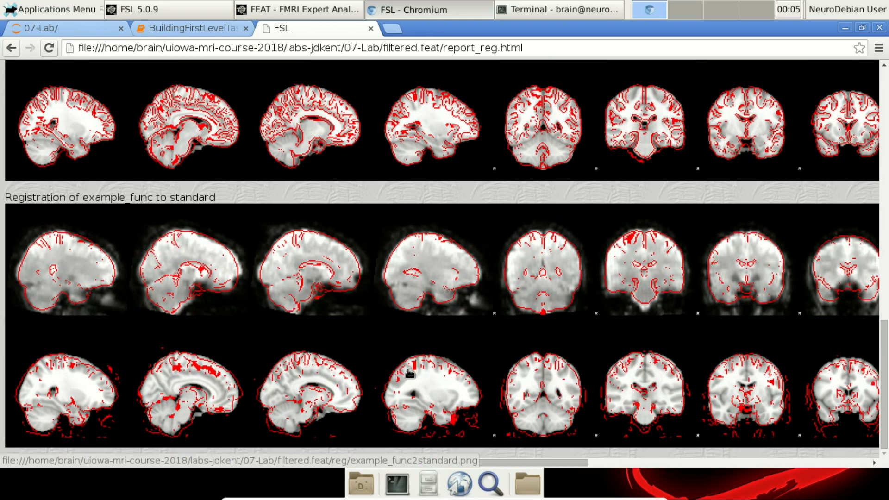
scroll(410, 373, "up", 15)
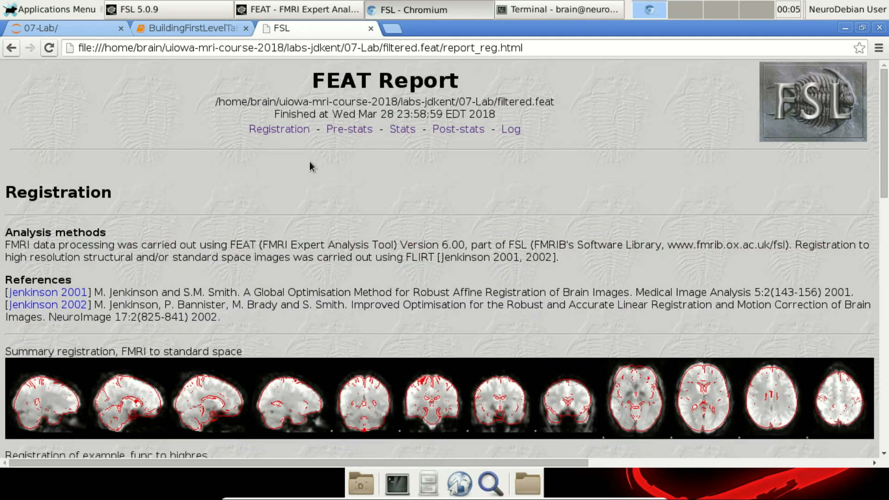
Restore the browser to a smaller window, close the FEAT report page, minimize the browser and switch to the terminal
left_click_drag(501, 29, 432, 75)
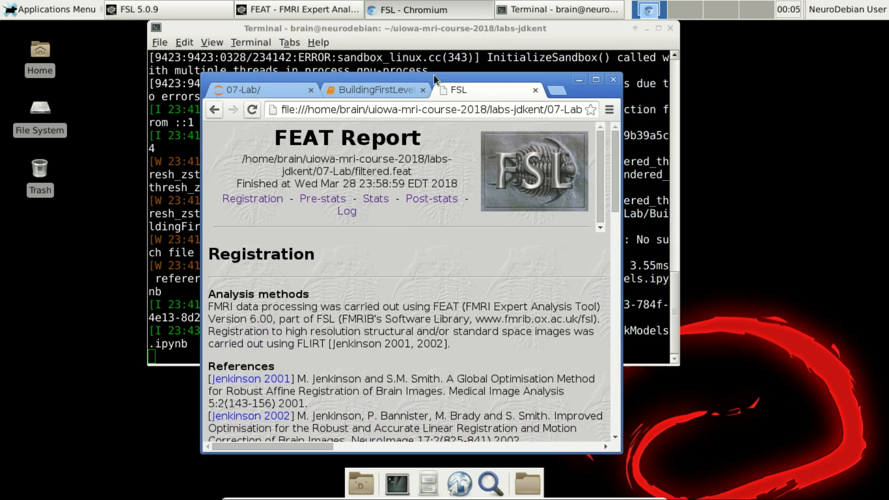
left_click(535, 91)
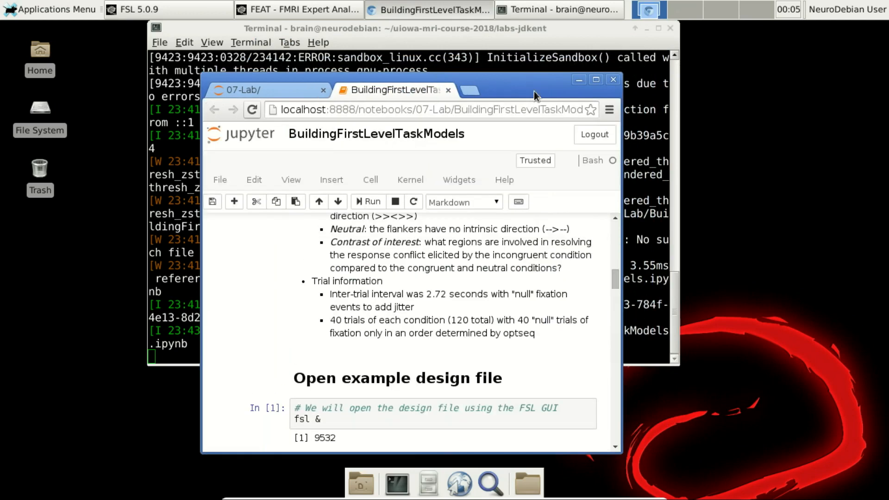
left_click(579, 83)
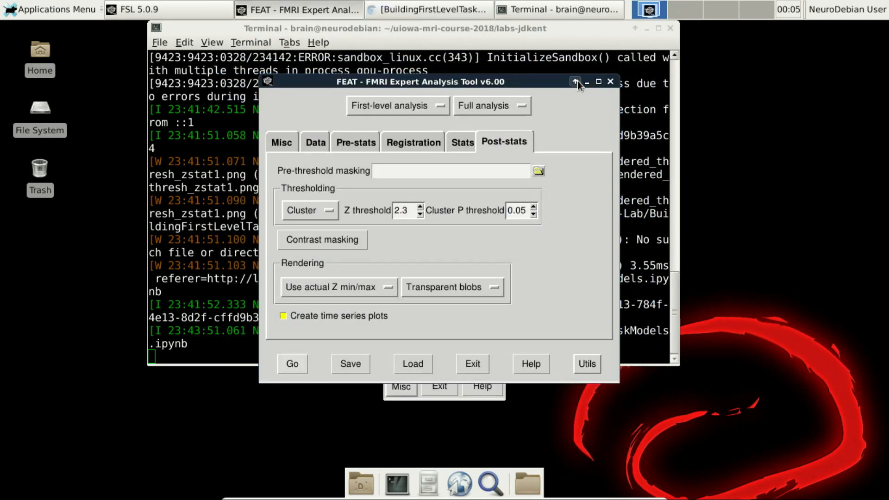
left_click(632, 178)
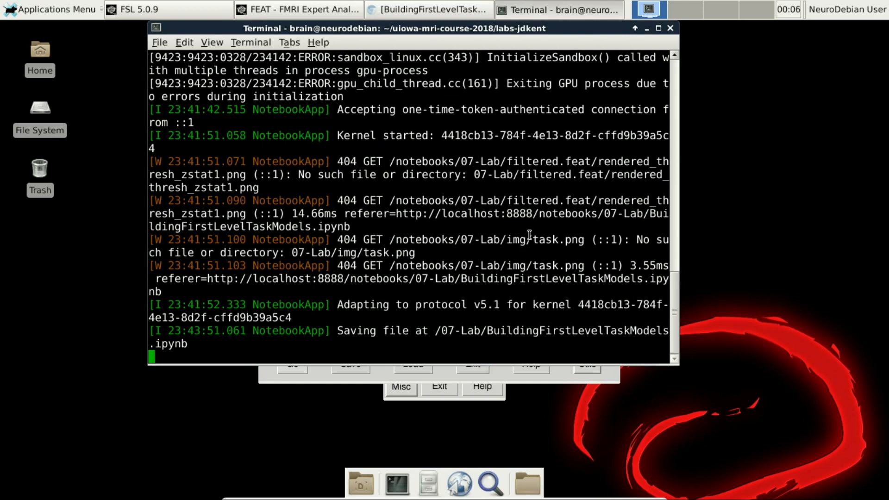
Start a second terminal session, change into the 07-Lab directory and list its contents
key("ctrl+shift+t")
type("ls")
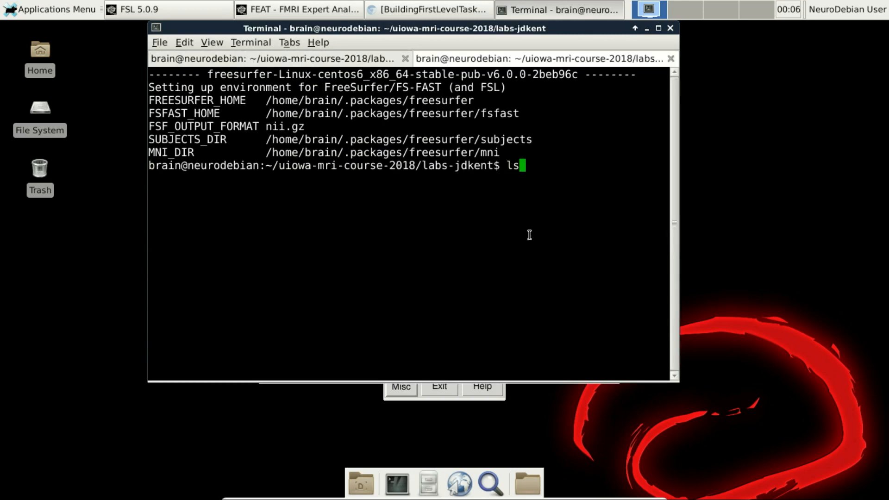
key("Return")
type("cd 07")
key("Tab")
key("Return")
type("ls")
key("Return")
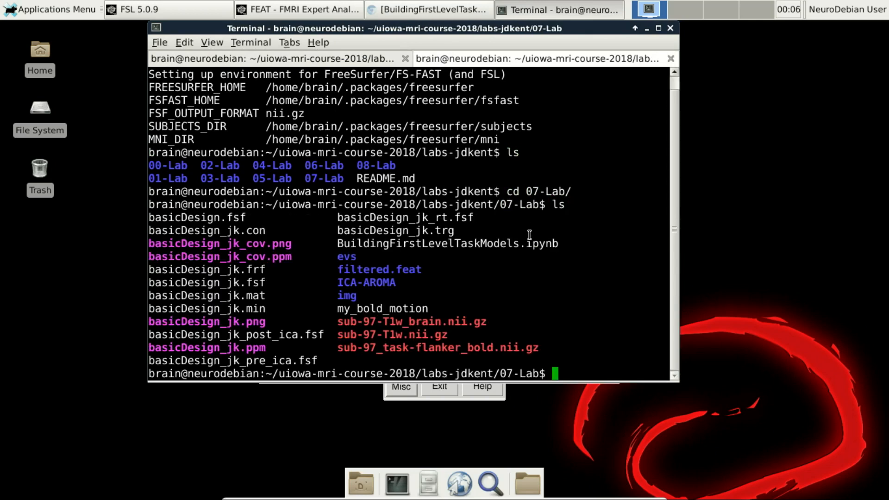
Change into the filtered.feat directory and list its files
type("cd fi")
key("Tab")
key("Return")
type("ls")
key("Return")
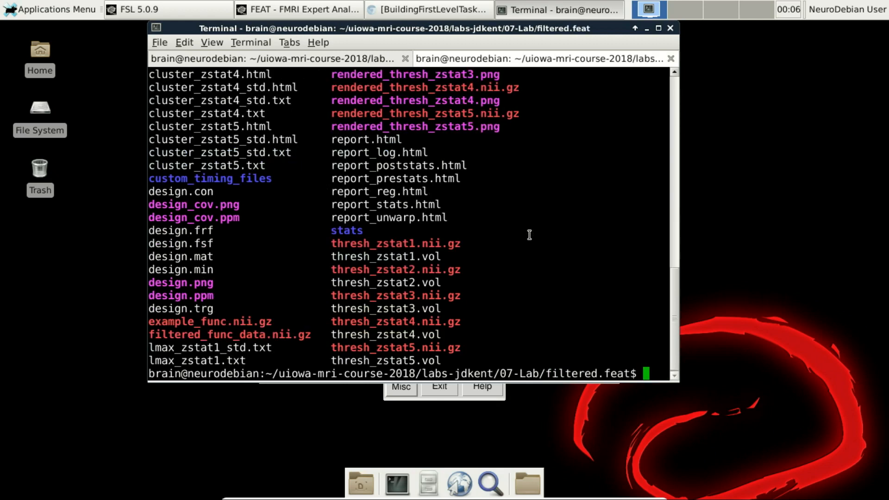
Launch the FEAT report from the terminal with xdg-open report.html
type("xdg-open")
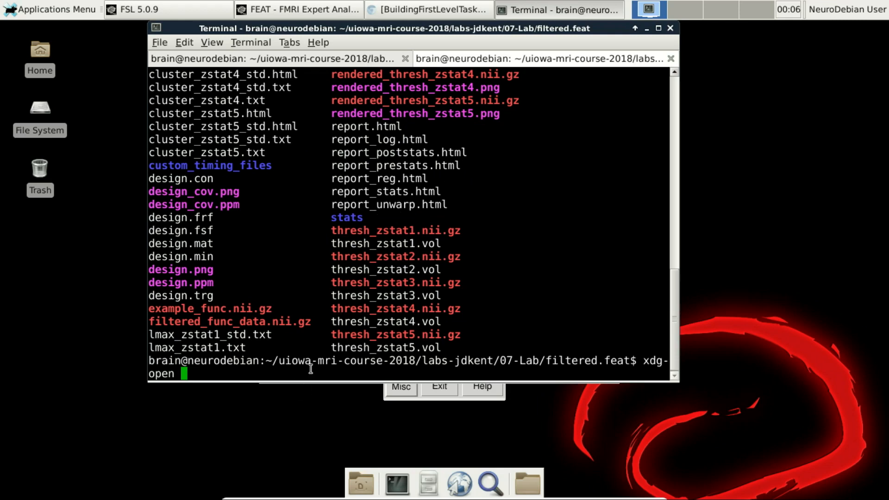
type("report.")
key("Tab")
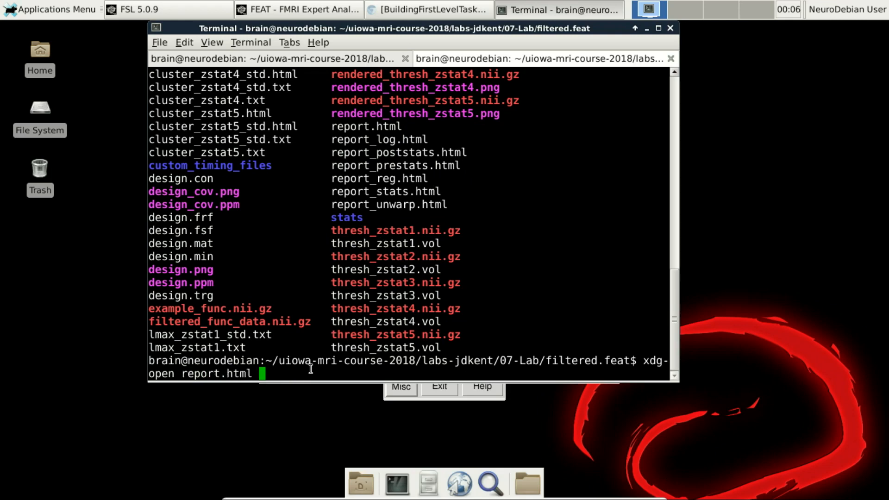
key("Return")
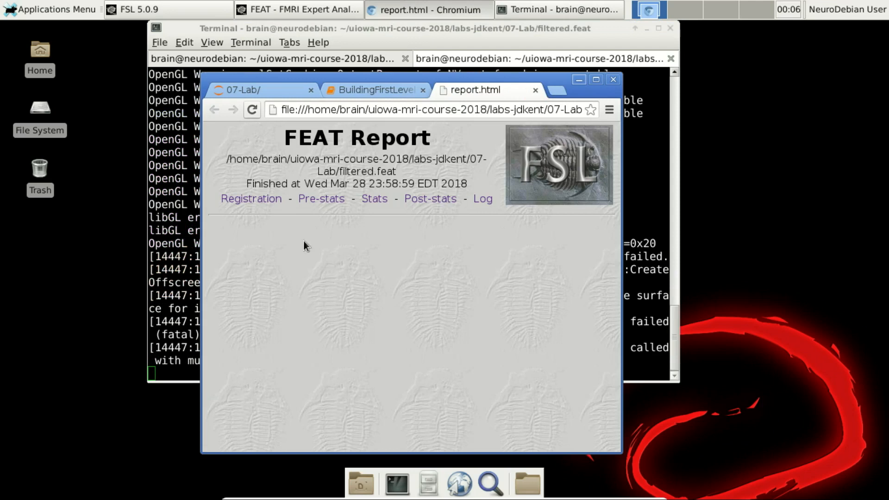
Look through the report's Log page and open its Registration page
left_click(482, 200)
scroll(493, 304, "down", 6)
scroll(494, 304, "up", 6)
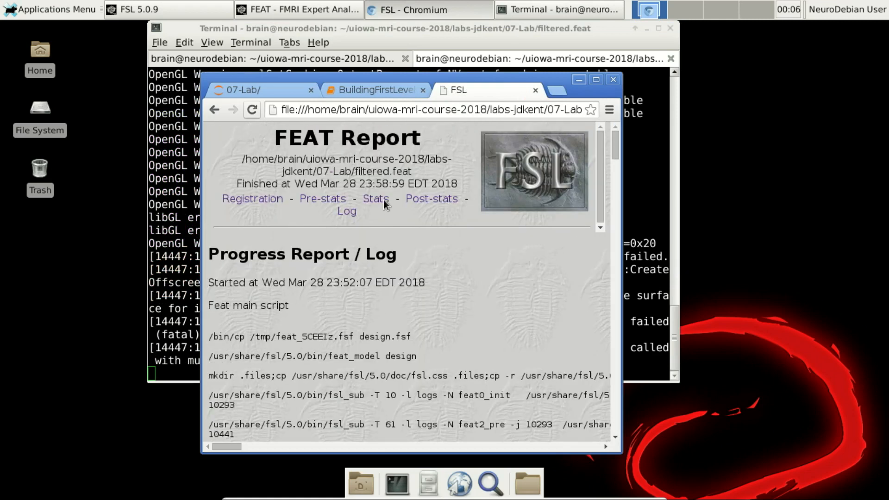
left_click(258, 198)
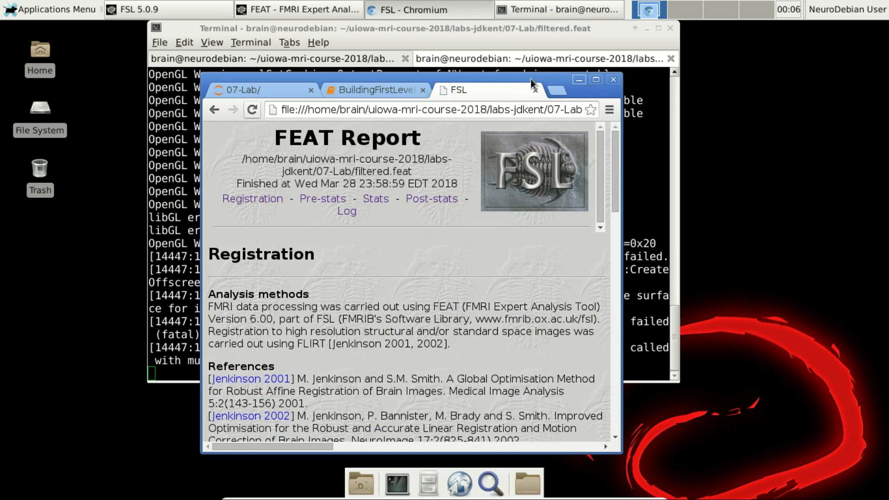
Close the reopened FEAT report page and return to the first terminal session running the notebook server
left_click_drag(530, 79, 557, 108)
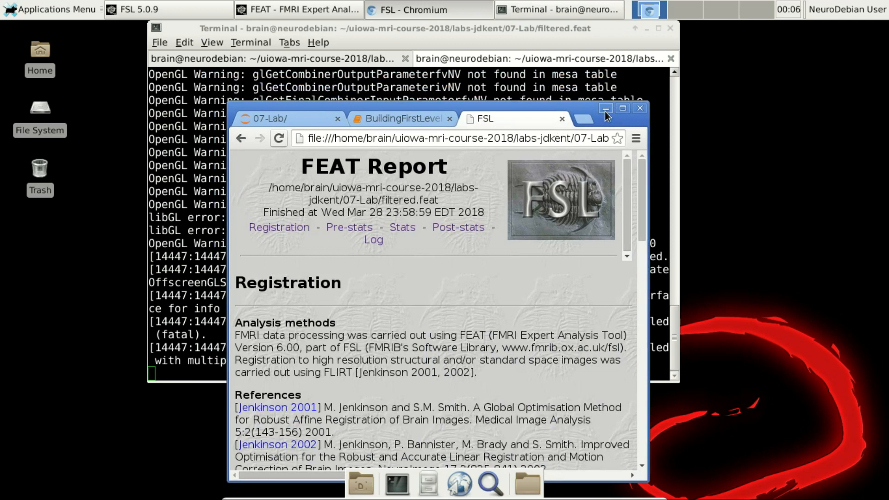
left_click(562, 119)
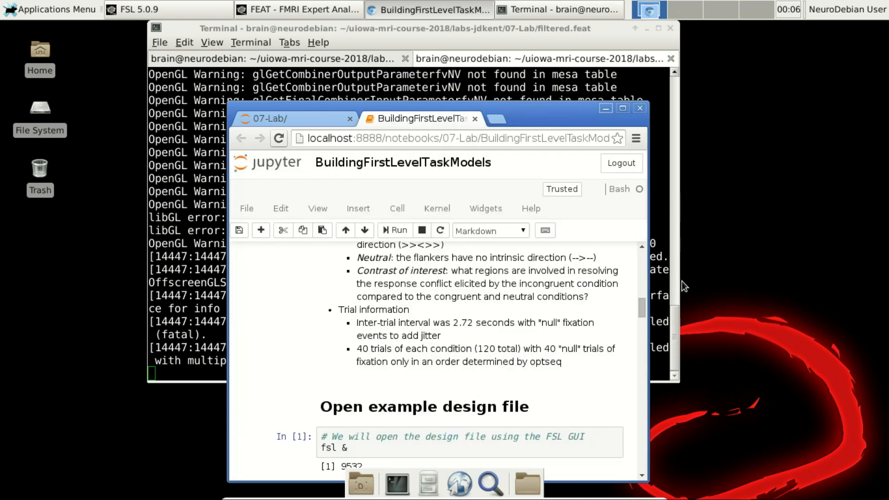
left_click(669, 281)
left_click(315, 60)
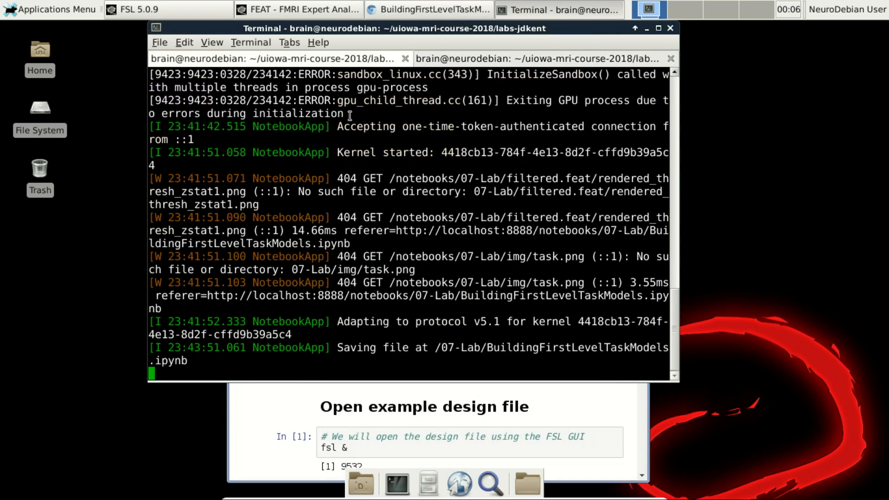
Bring up and reposition the FEAT window, and read the Problem sets section of the BuildingFirstLevelTaskModels notebook
left_click(272, 7)
left_click_drag(395, 85, 320, 55)
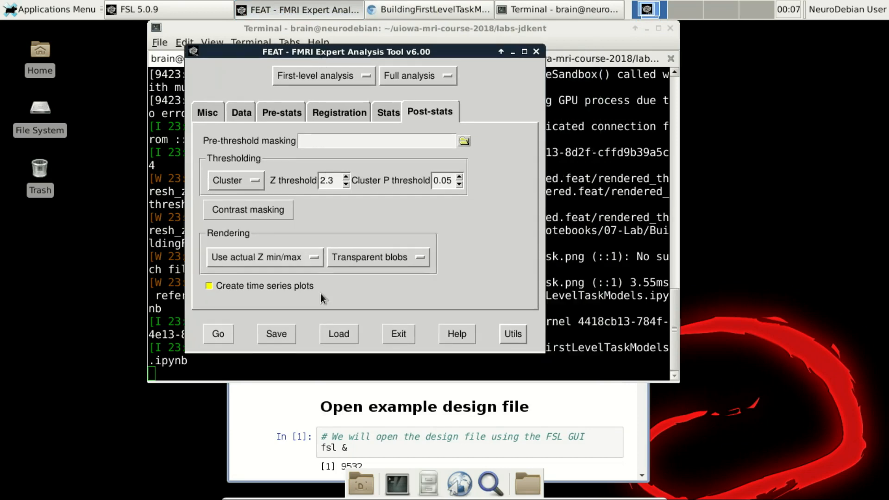
left_click(278, 424)
scroll(279, 424, "down", 10)
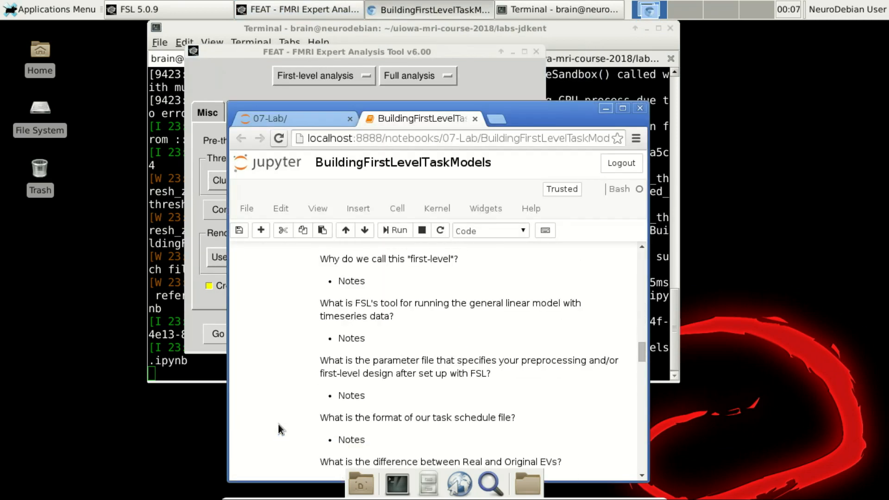
scroll(278, 424, "down", 15)
scroll(279, 424, "down", 15)
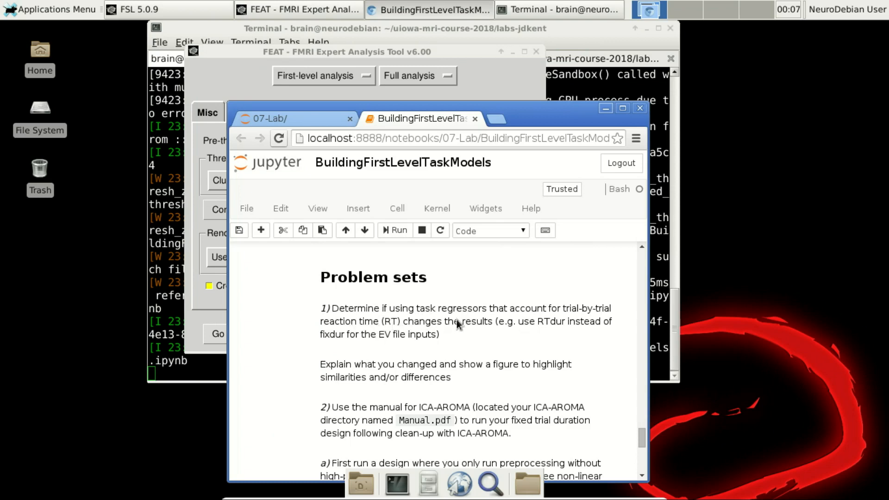
Switch to FEAT and load the basicDesign_jk_rt.fsf setup from the 07-Lab folder
left_click(348, 51)
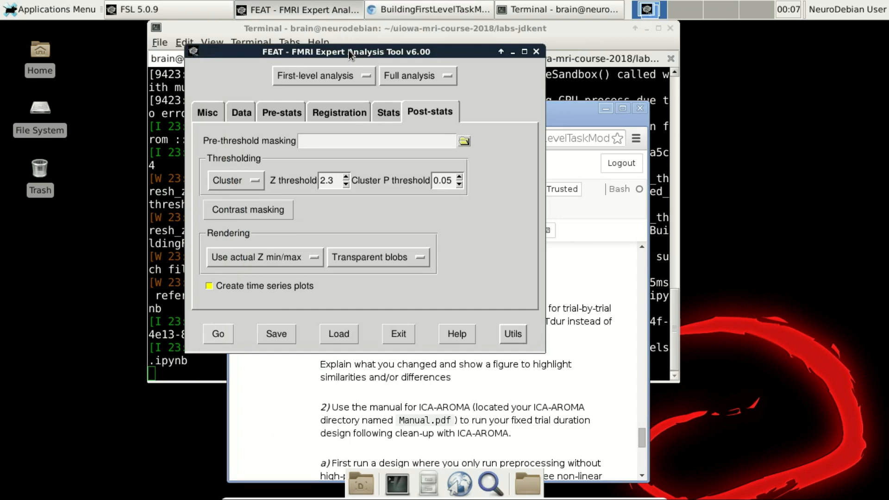
left_click(324, 113)
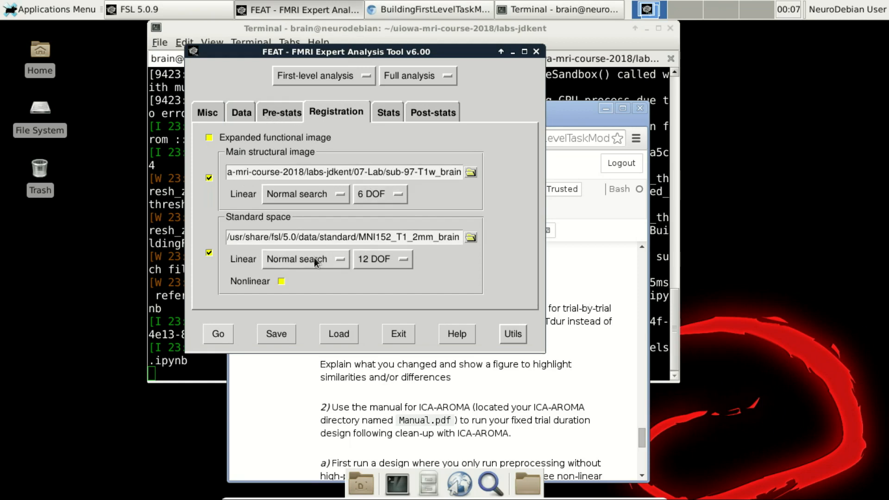
left_click(340, 333)
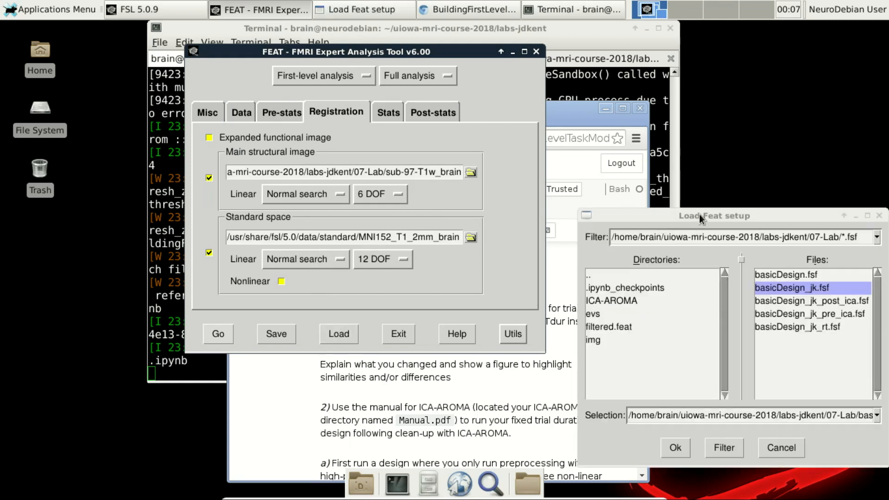
left_click_drag(699, 214, 481, 183)
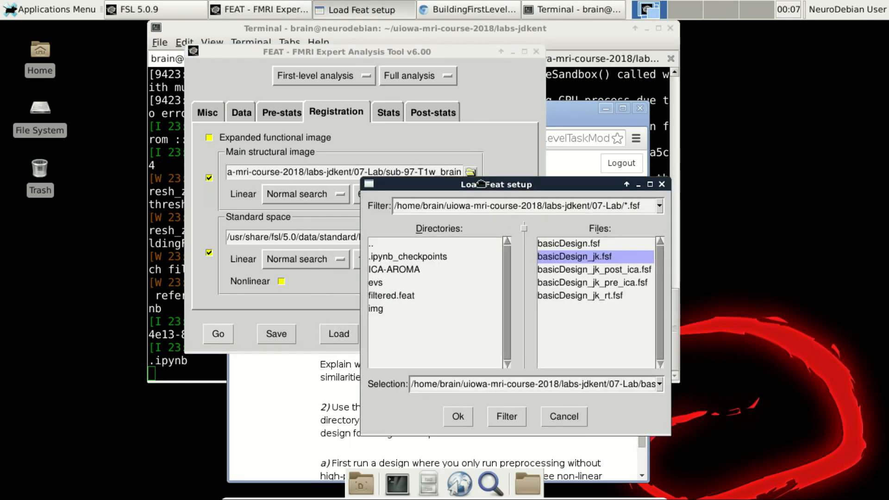
double_click(585, 294)
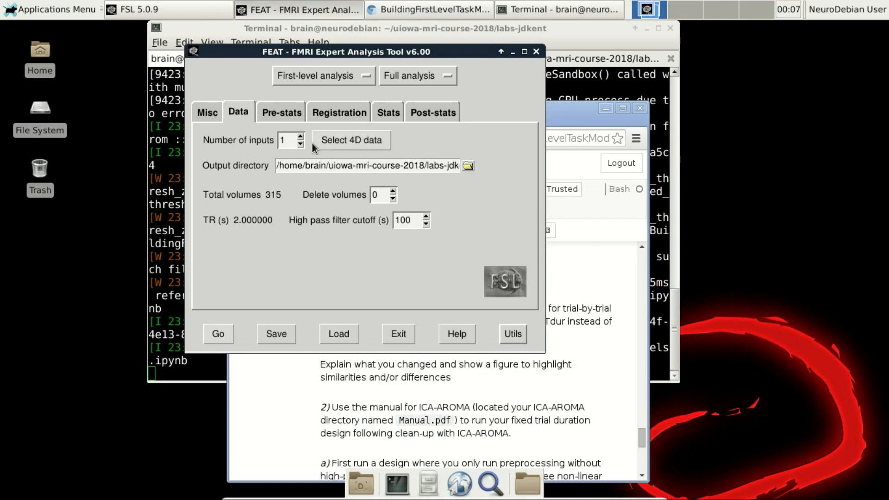
Check the file path of the 4D input data in the loaded setup
left_click(335, 138)
left_click_drag(514, 236, 541, 238)
left_click(541, 239)
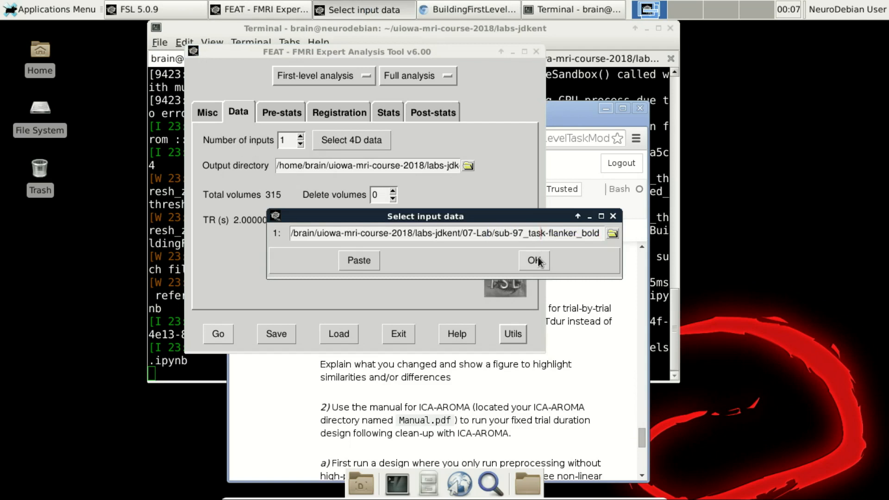
left_click(536, 261)
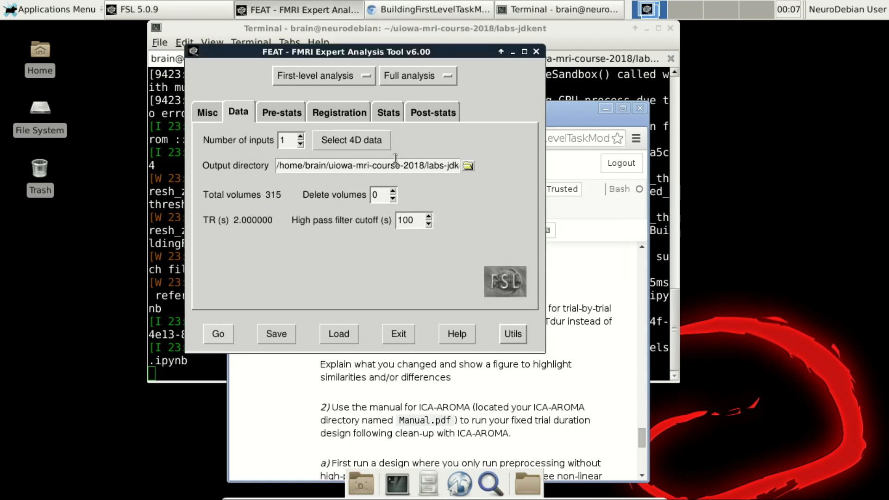
Check the full output directory path of the loaded setup and look over its registration settings
left_click(467, 167)
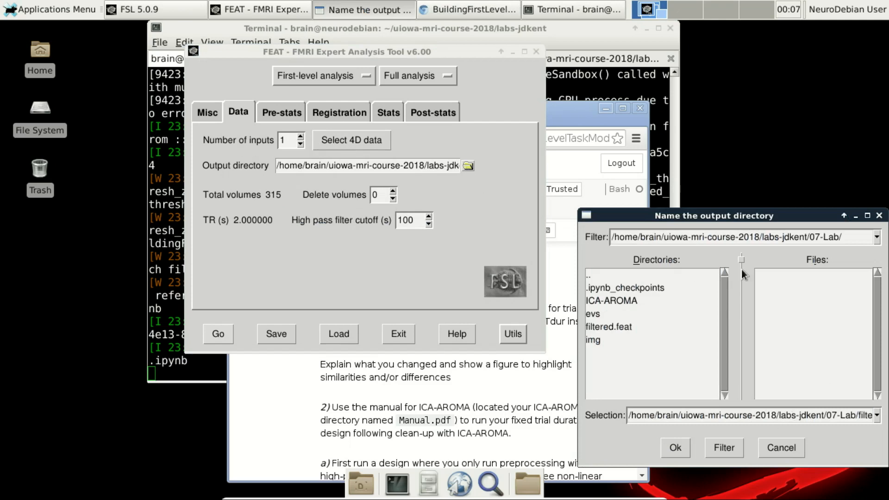
left_click_drag(768, 214, 490, 135)
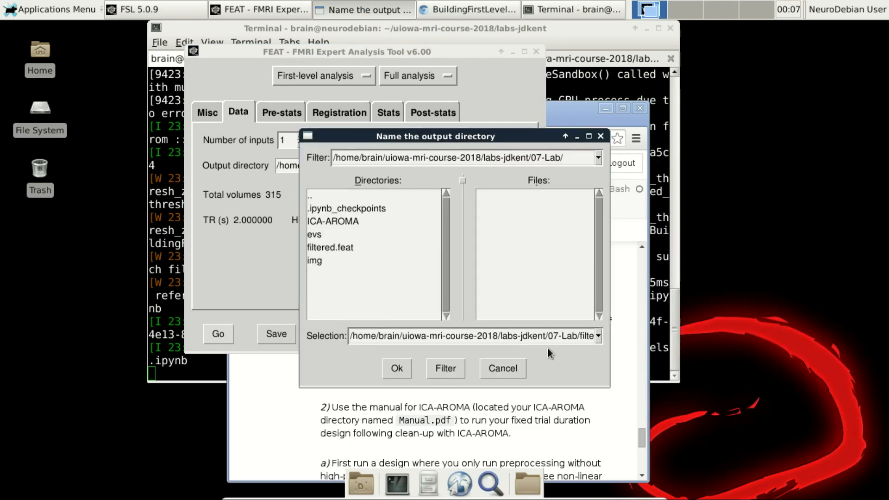
left_click_drag(538, 336, 644, 340)
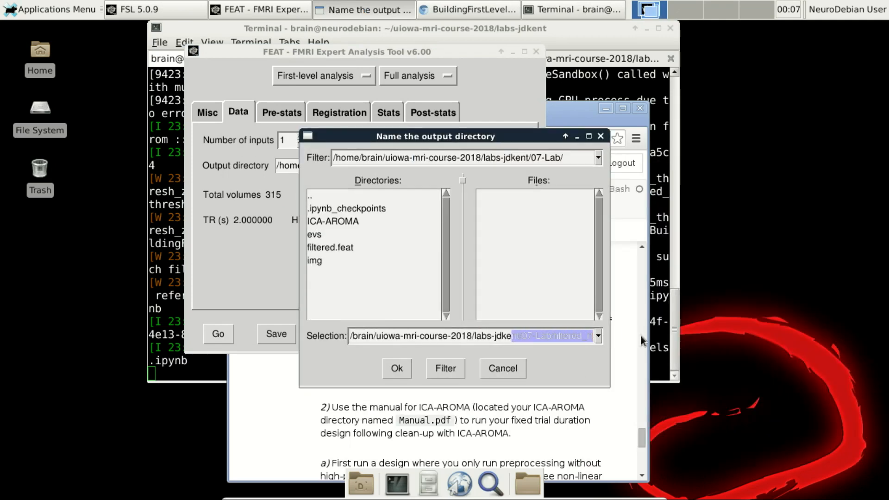
left_click(552, 341)
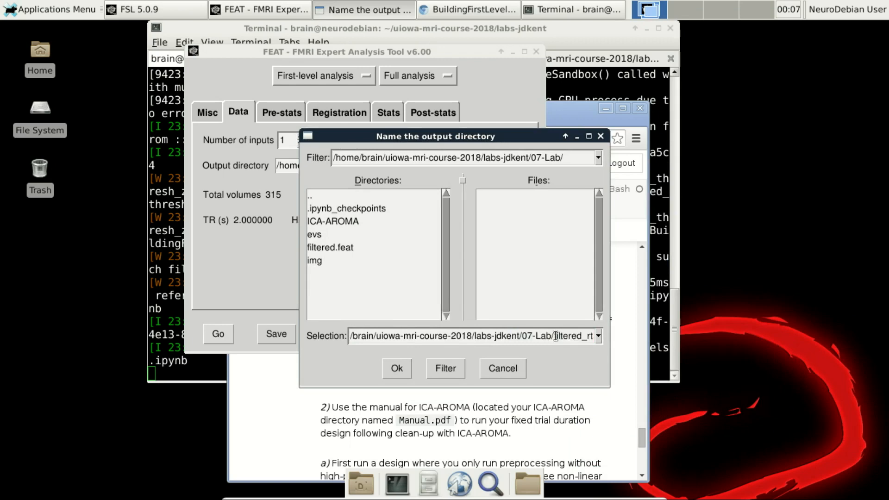
left_click(388, 371)
left_click(323, 111)
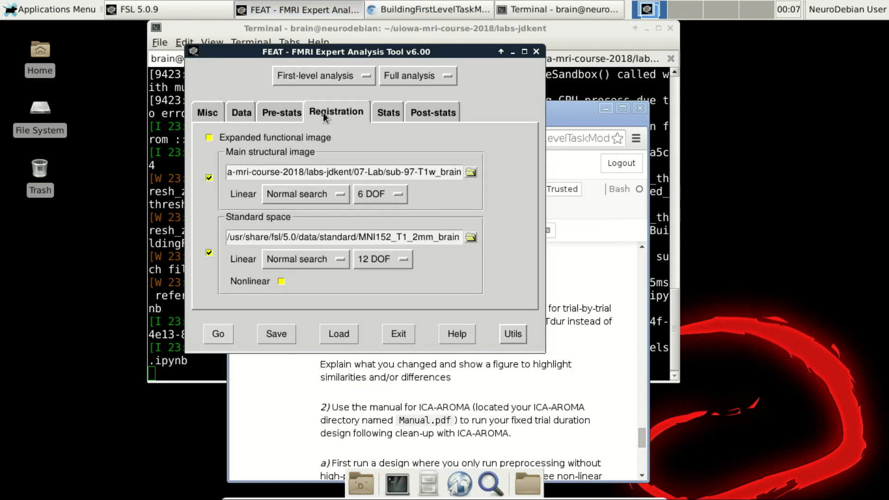
Open the full model setup of the loaded design and look through the settings of its four EVs
left_click(385, 113)
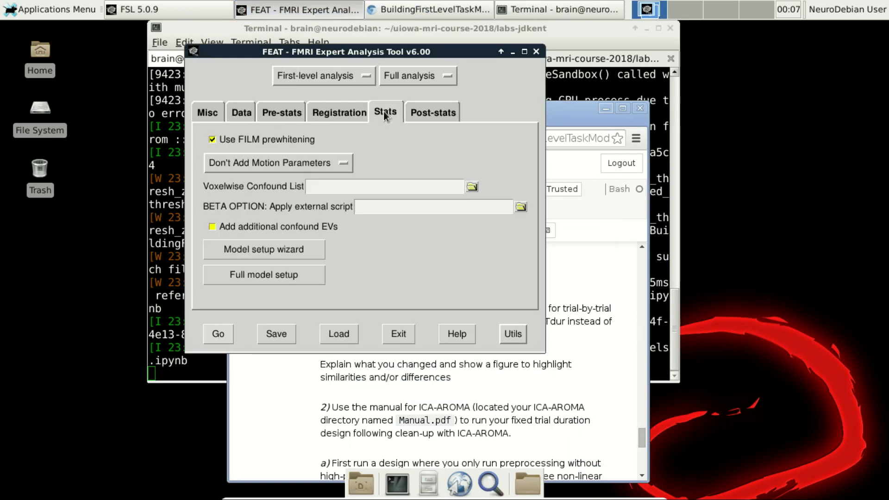
left_click(274, 274)
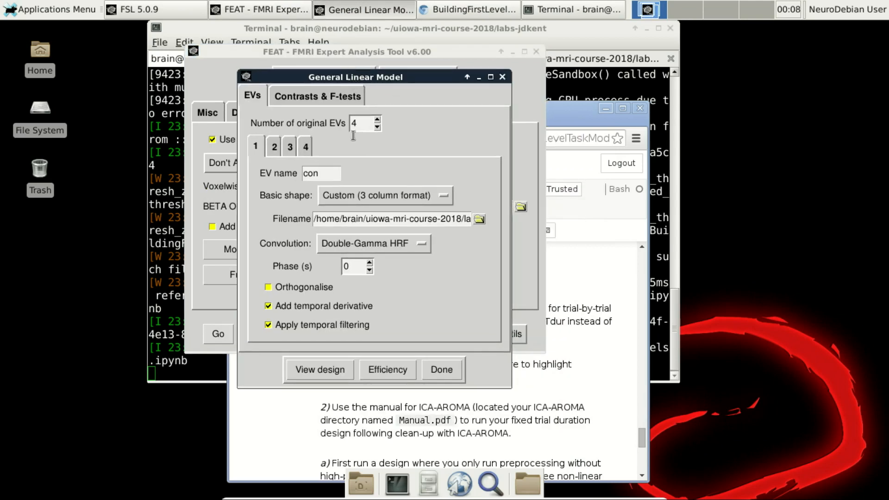
left_click(274, 148)
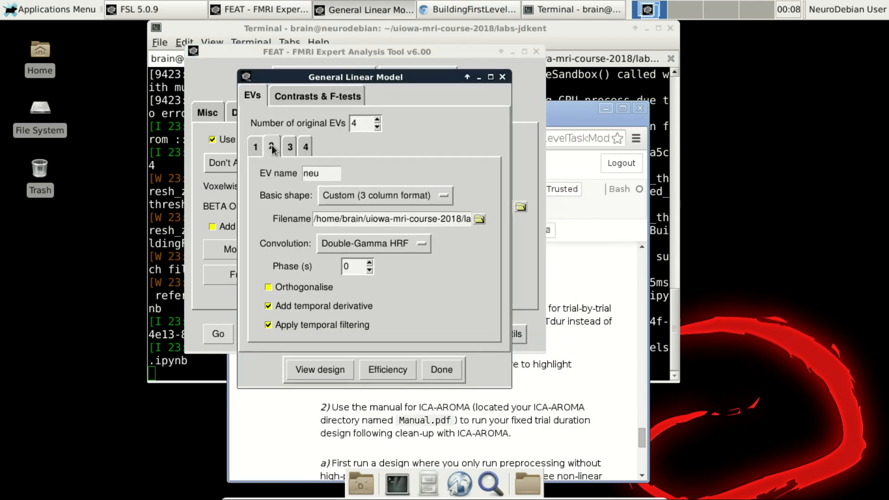
left_click(290, 147)
left_click(303, 147)
left_click(255, 147)
Check which event timing file is assigned to each of the EVs con, neu, inc and errors
left_click(480, 220)
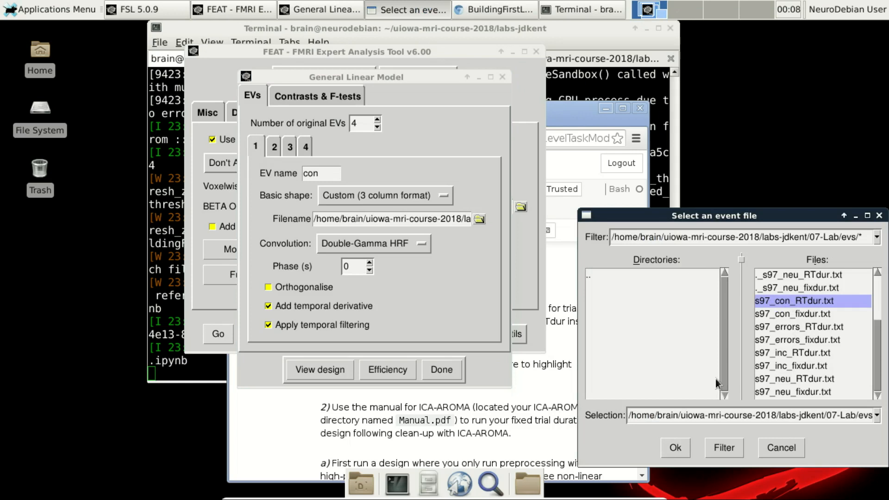
left_click(676, 449)
left_click(275, 147)
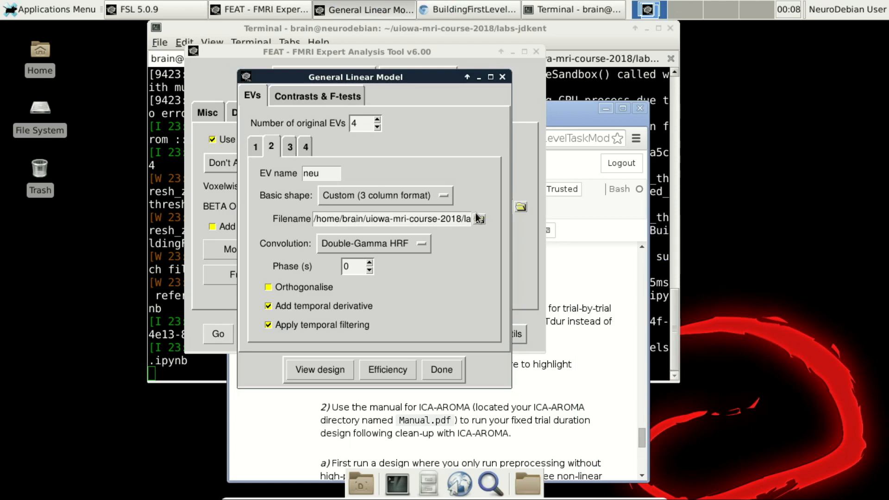
mouse_move(416, 218)
left_mouse_down()
mouse_move(561, 220)
mouse_move(428, 221)
mouse_move(604, 243)
mouse_move(441, 230)
mouse_move(449, 222)
mouse_move(431, 221)
left_mouse_up()
left_click(427, 220)
left_click(290, 147)
left_click(430, 220)
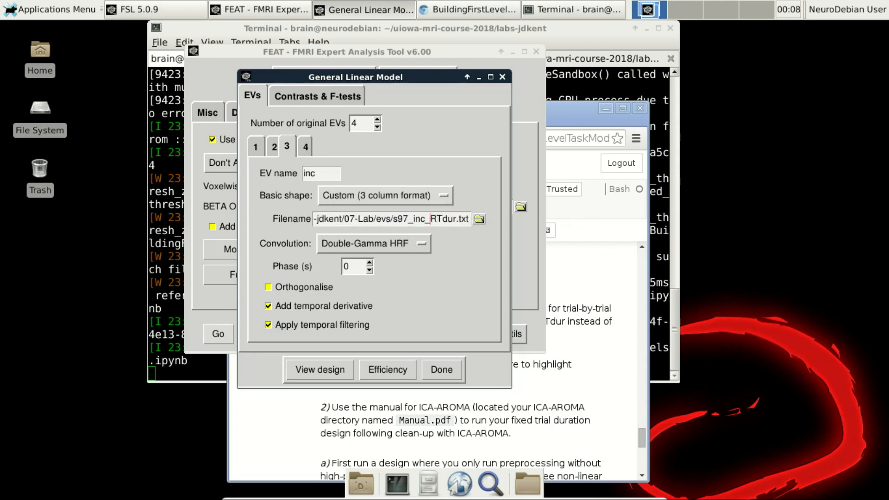
left_click(302, 147)
left_click_drag(421, 221, 439, 222)
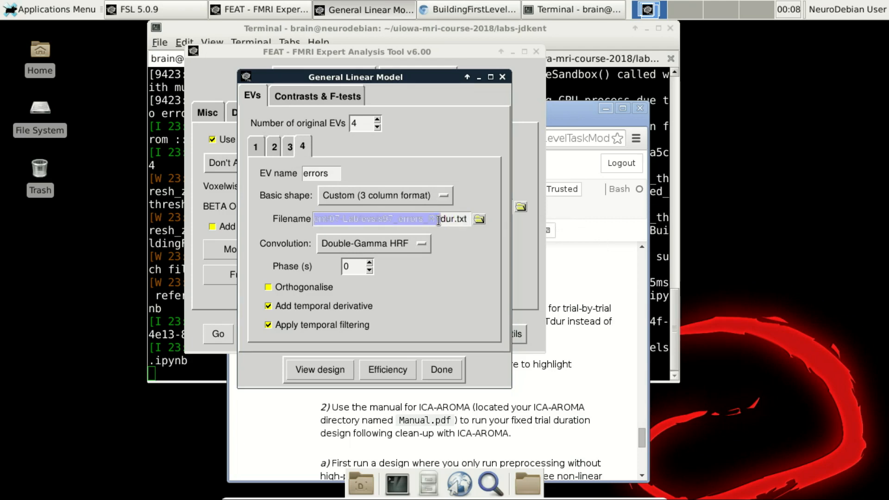
left_click(440, 220)
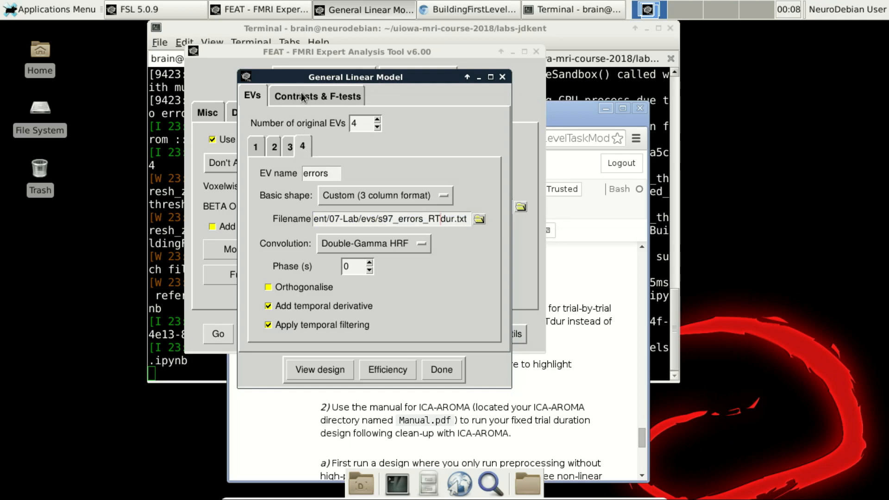
Review the contrasts defined for the original EVs and close the General Linear Model window
left_click_drag(350, 79, 426, 83)
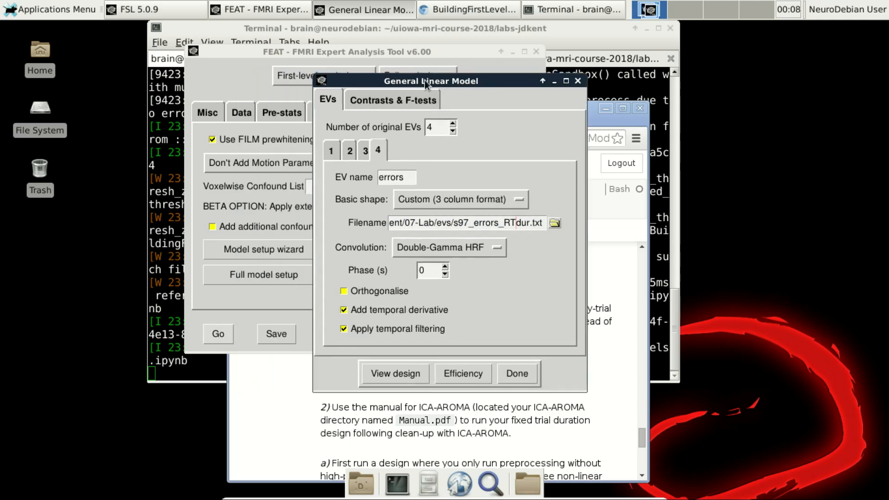
left_click(383, 101)
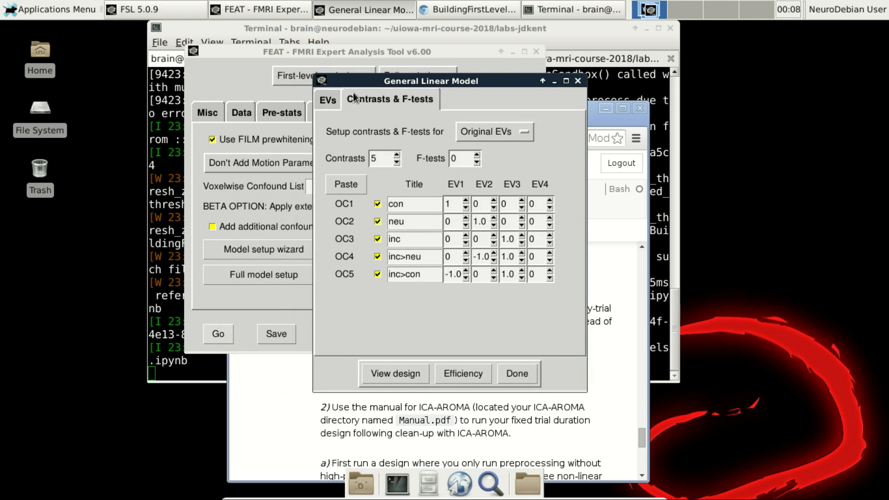
left_click(578, 81)
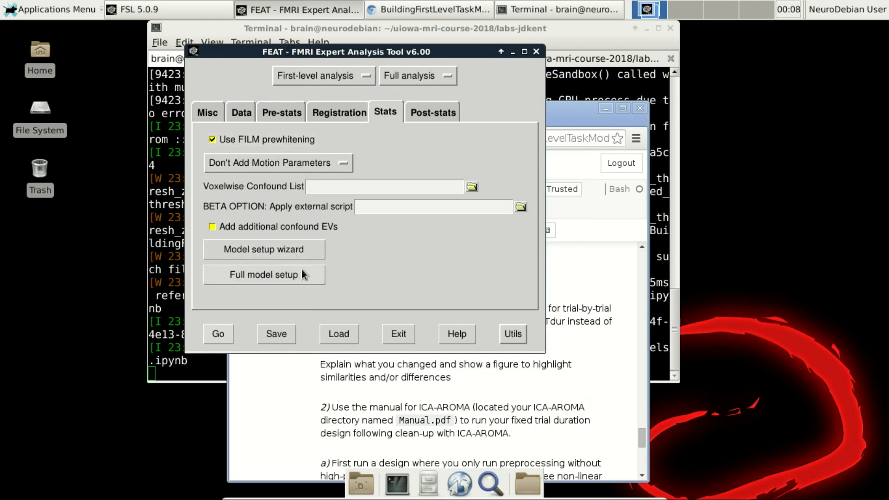
Return to the data settings and start the full first-level FEAT analysis with the reaction-time design
left_click(239, 118)
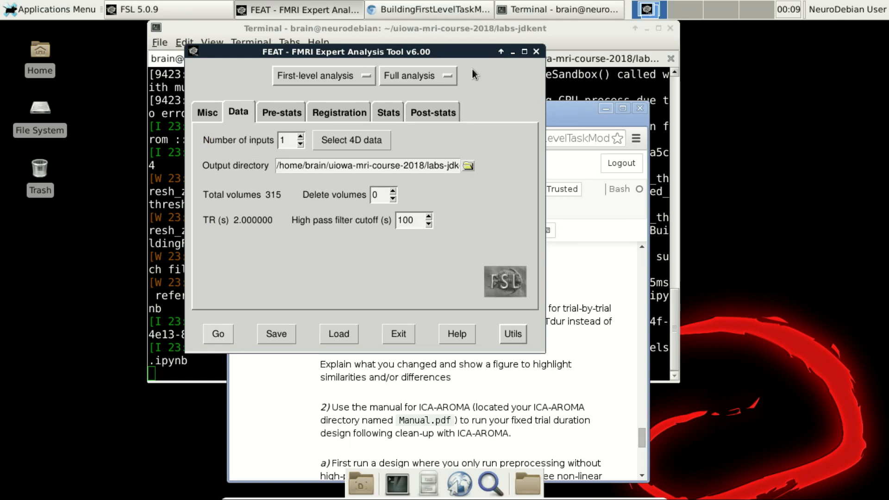
left_click_drag(438, 51, 533, 50)
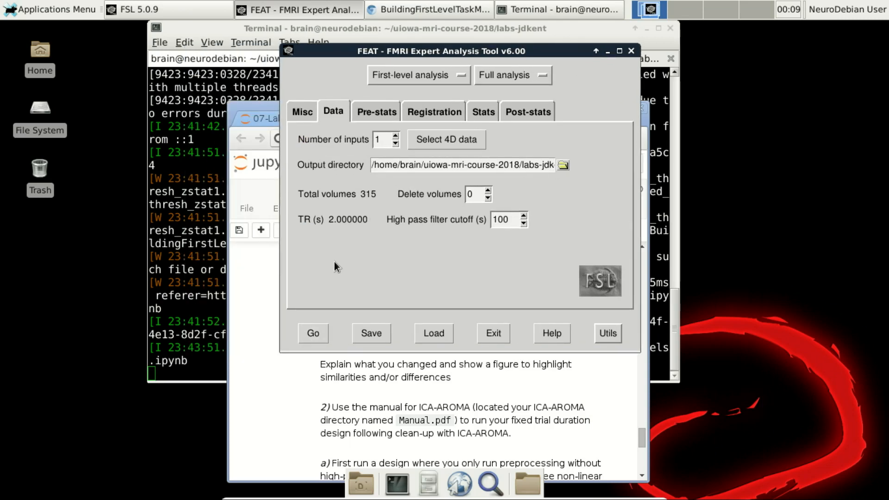
left_click(314, 334)
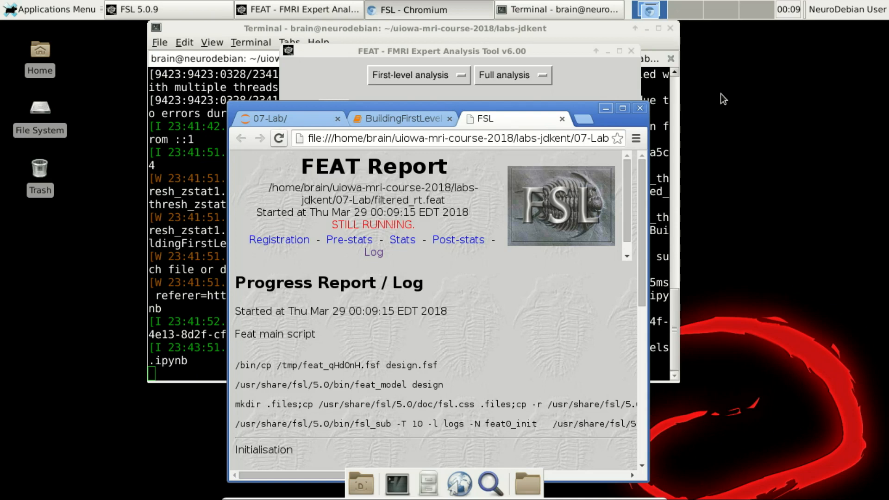
key("ctrl+f")
left_click(616, 8)
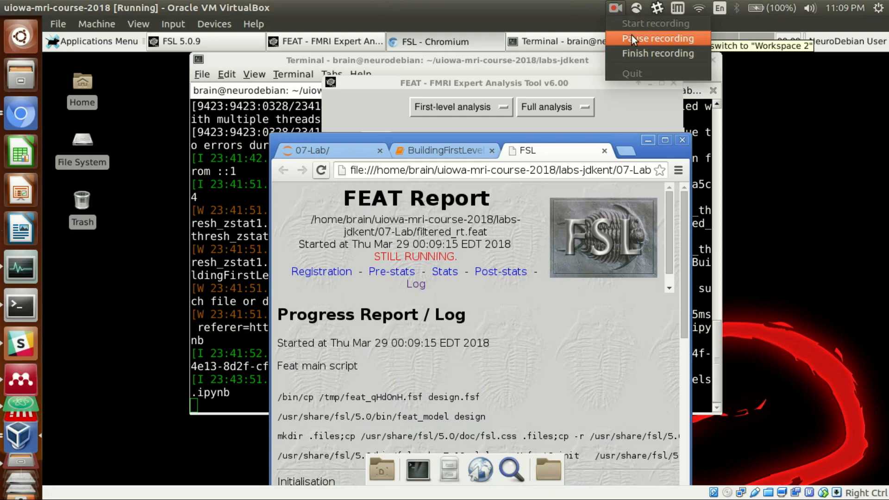
left_click(632, 38)
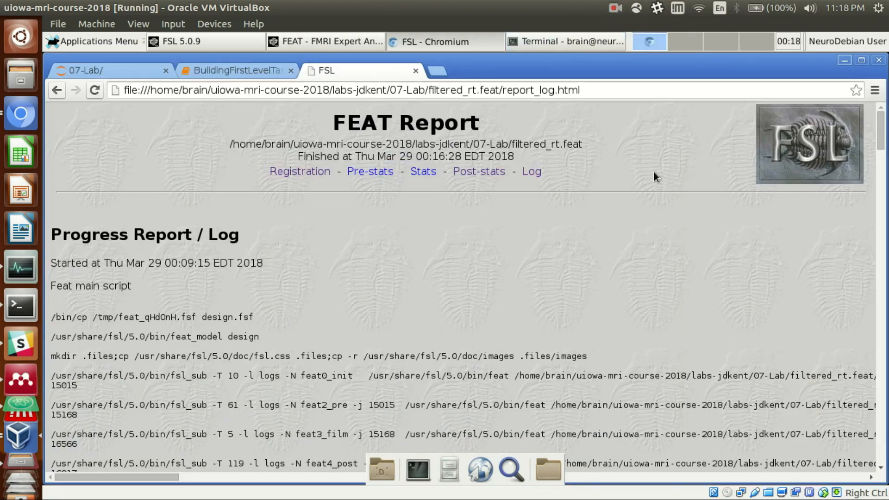
key("ctrl+f")
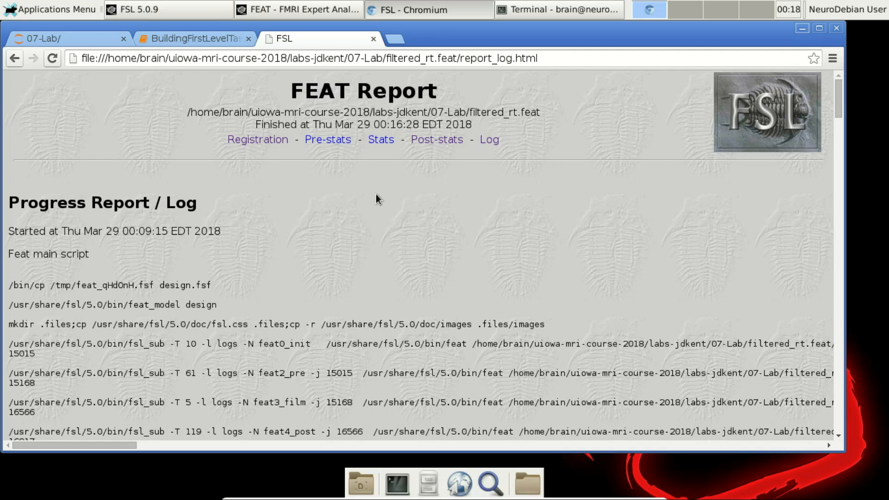
Skim the log of the finished filtered_rt FEAT report and view its Stats page
scroll(359, 240, "down", 20)
scroll(360, 240, "down", 20)
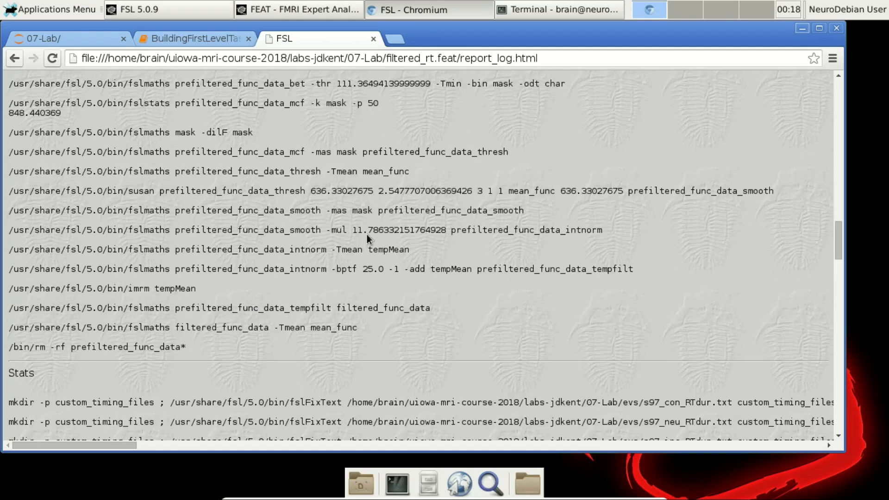
scroll(366, 235, "down", 3)
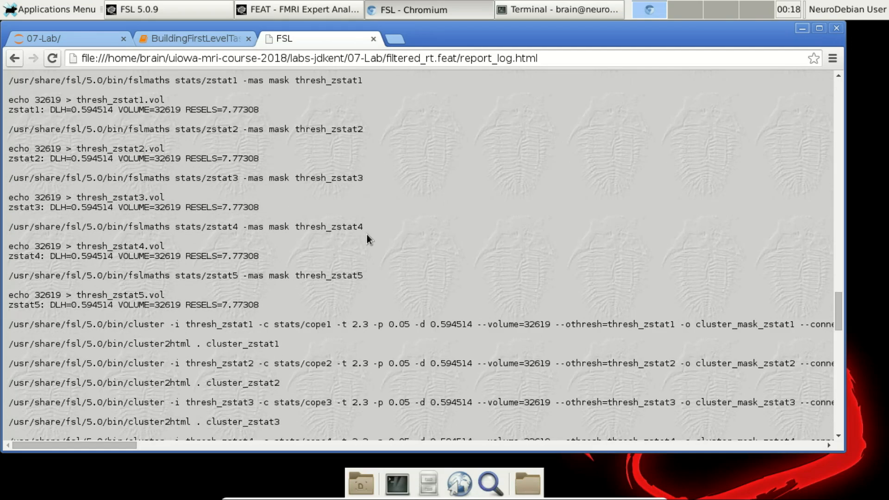
scroll(367, 235, "up", 20)
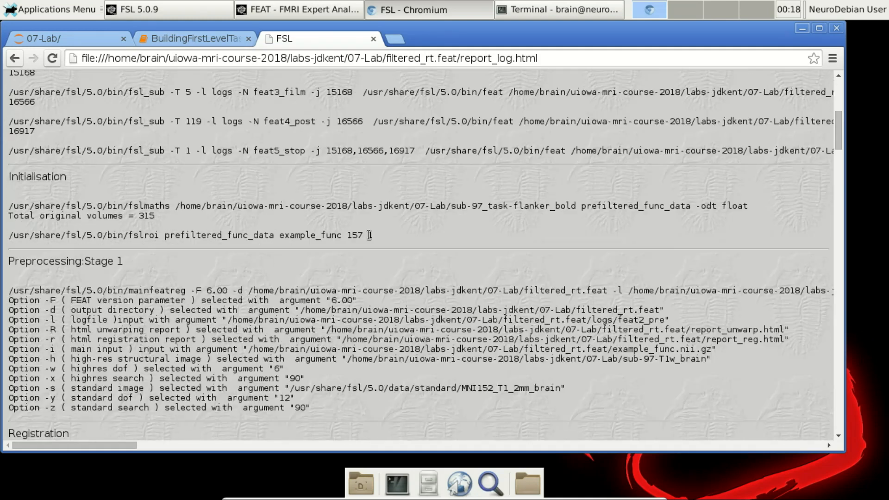
left_click(375, 139)
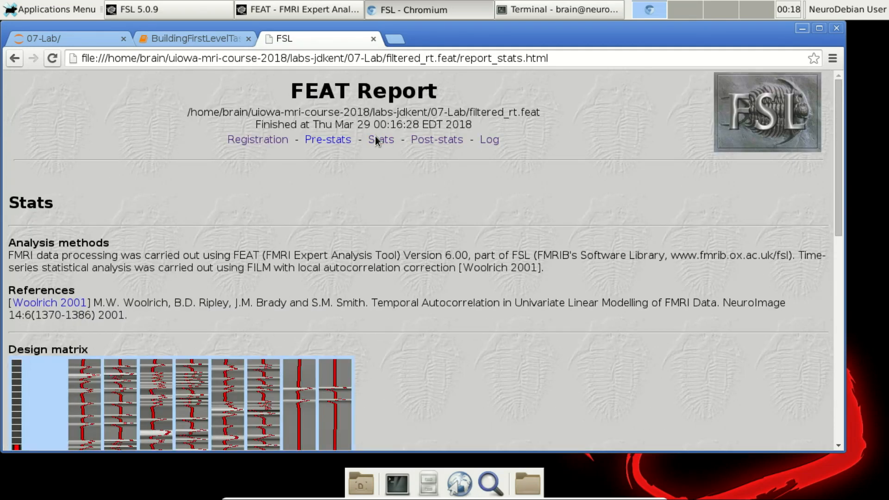
Open the report's Post-stats results, view the cluster list for the con contrast and return to the activation images
left_click(413, 139)
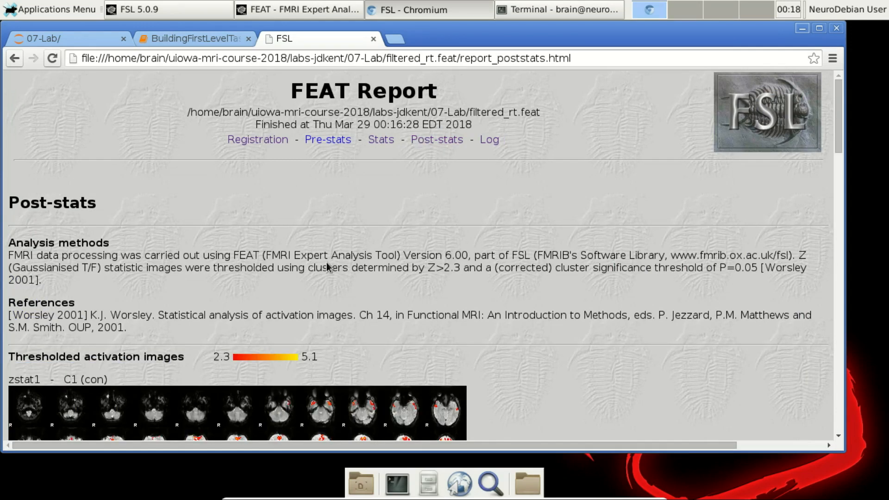
scroll(330, 267, "down", 4)
scroll(537, 268, "down", 2)
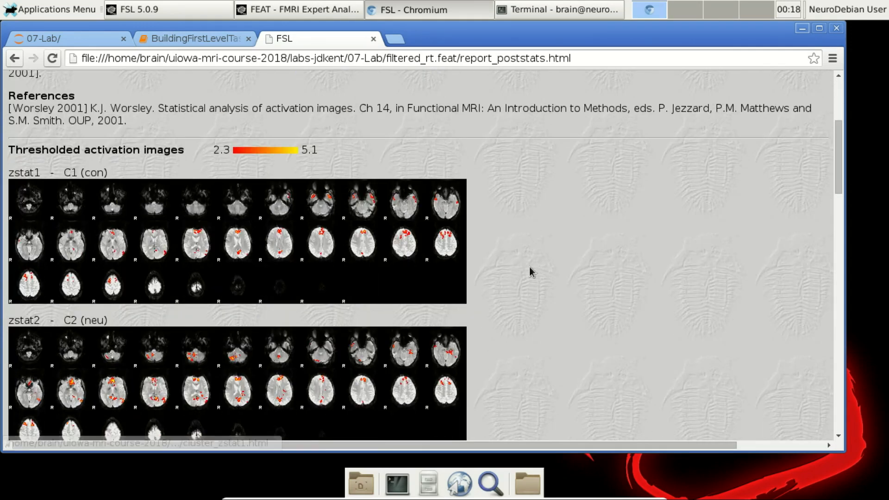
left_click(415, 227)
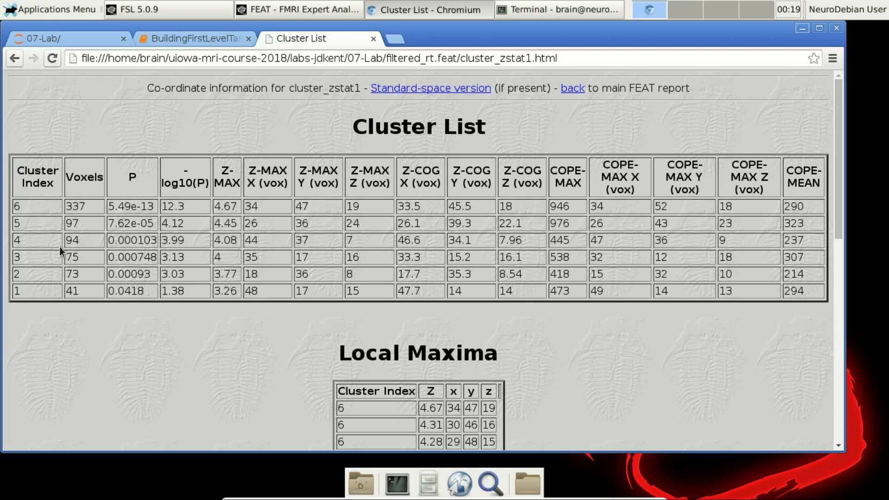
left_click(15, 58)
Compare the remaining thresholded activation images and check the cluster lists of the inc>neu and inc contrasts
scroll(468, 251, "down", 3)
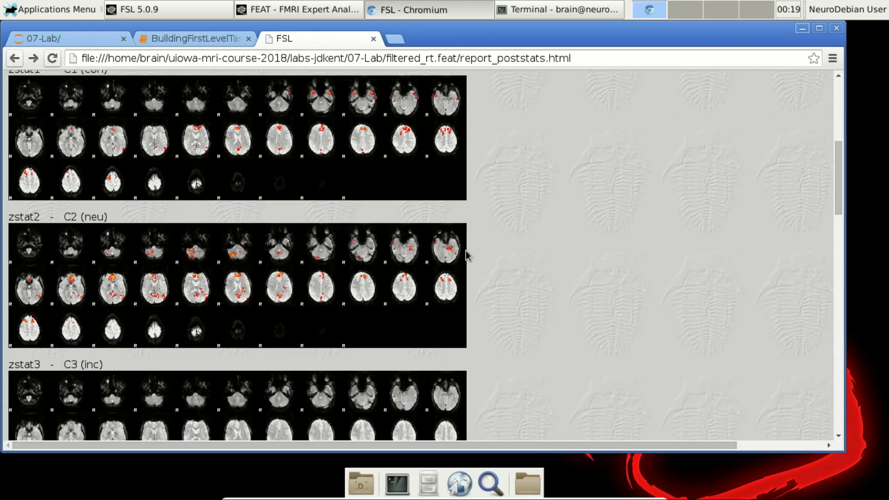
scroll(363, 252, "down", 8)
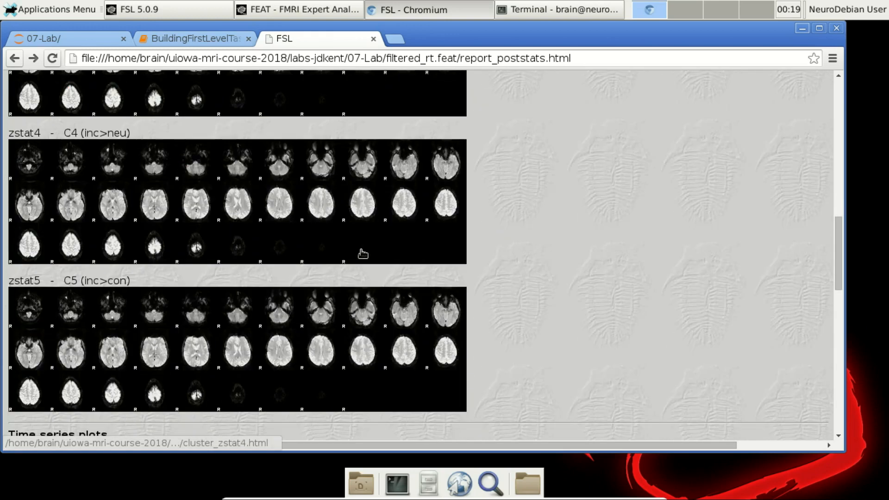
scroll(363, 253, "up", 2)
left_click(363, 254)
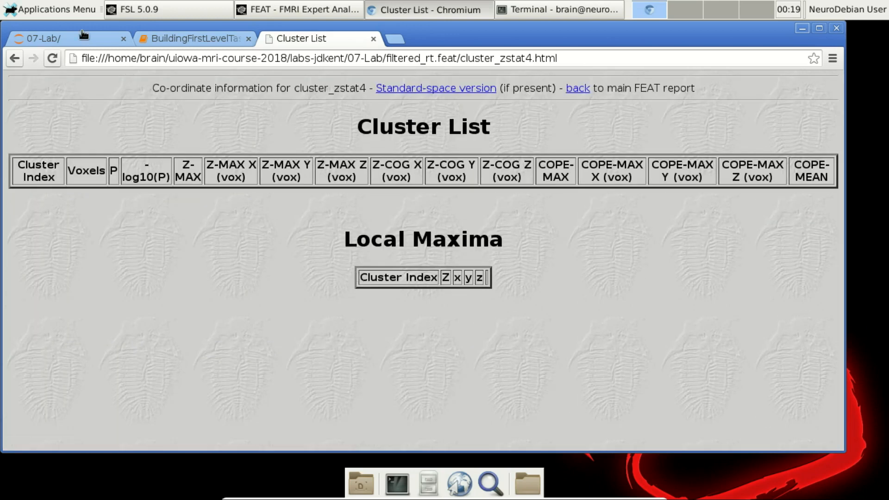
left_click(15, 59)
scroll(199, 185, "up", 2)
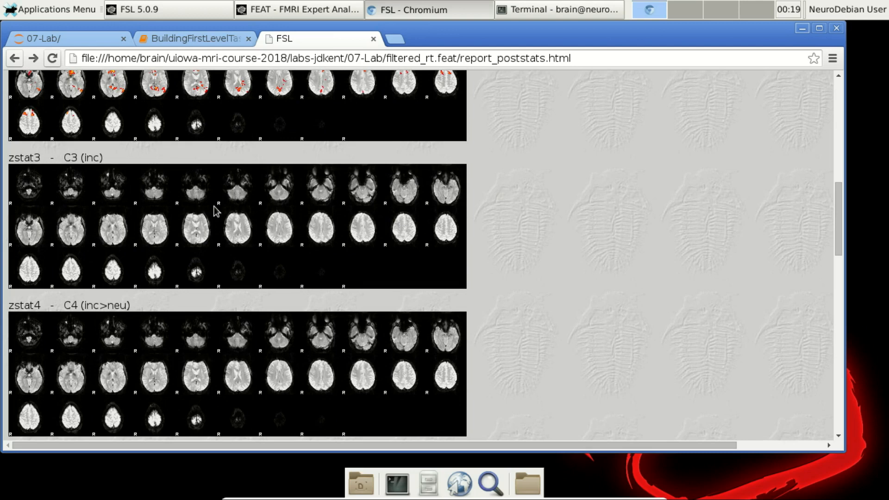
left_click(216, 211)
left_click(12, 58)
scroll(526, 248, "up", 10)
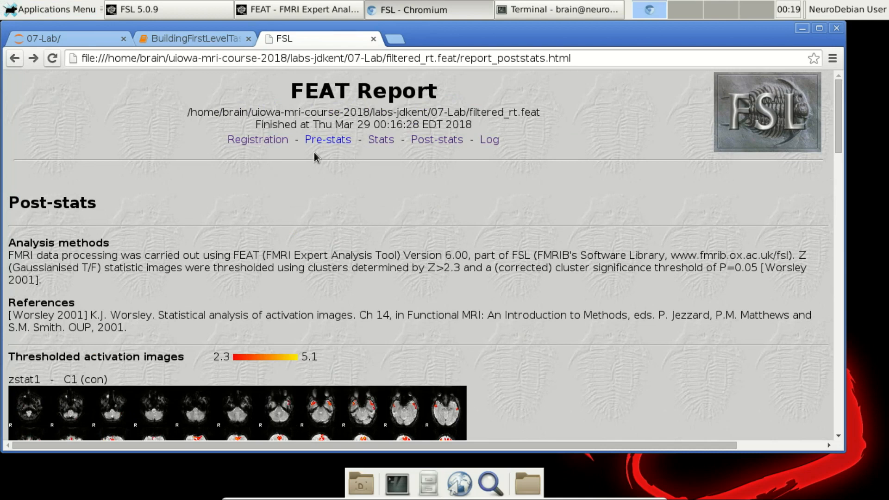
Move the browser window aside, switch to the terminal session in filtered.feat and list that directory's files with ls
left_click_drag(430, 43, 453, 27)
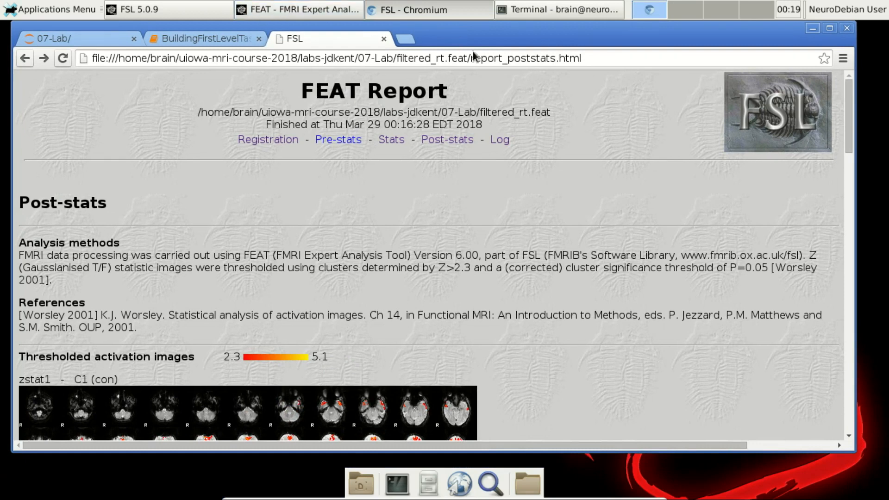
left_click_drag(477, 40, 445, 144)
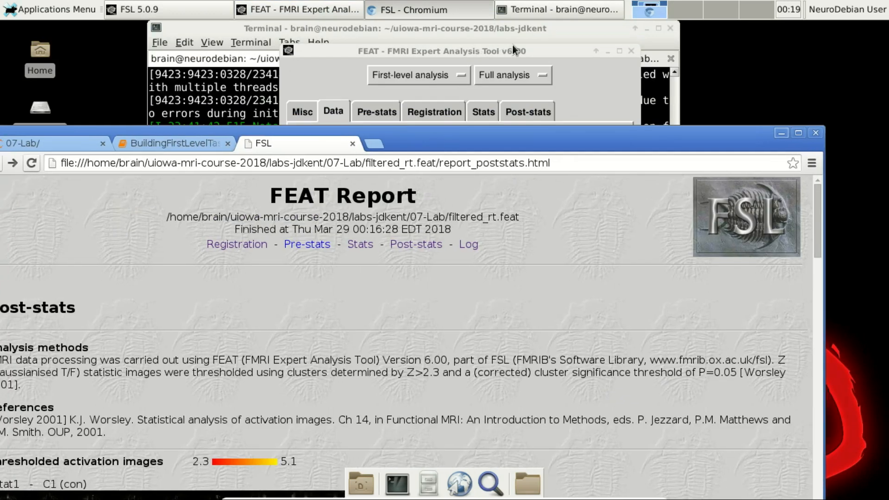
left_click(542, 29)
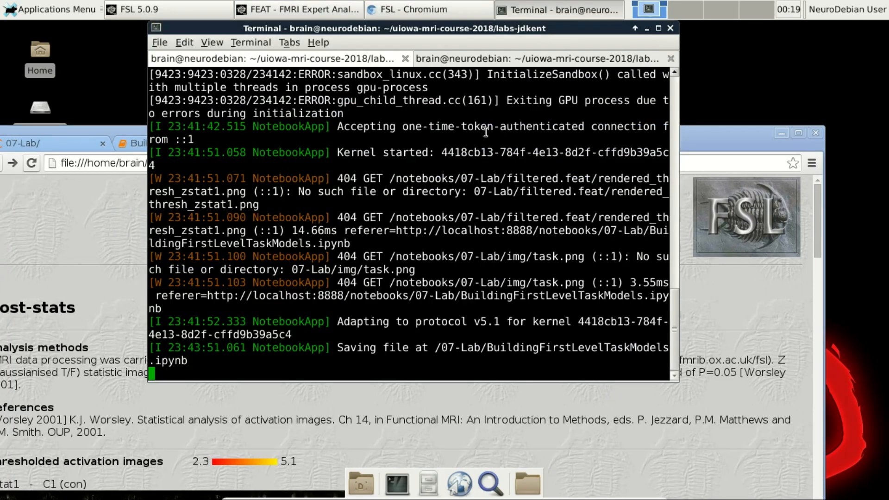
left_click(473, 64)
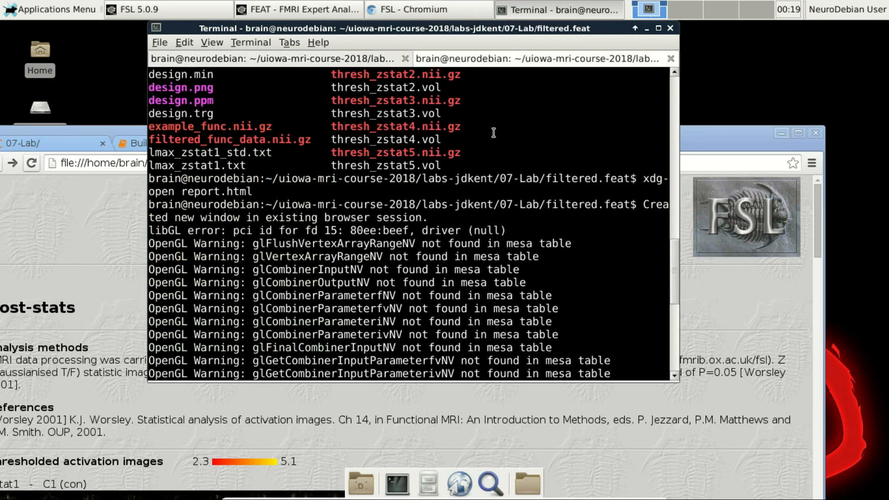
key("Return")
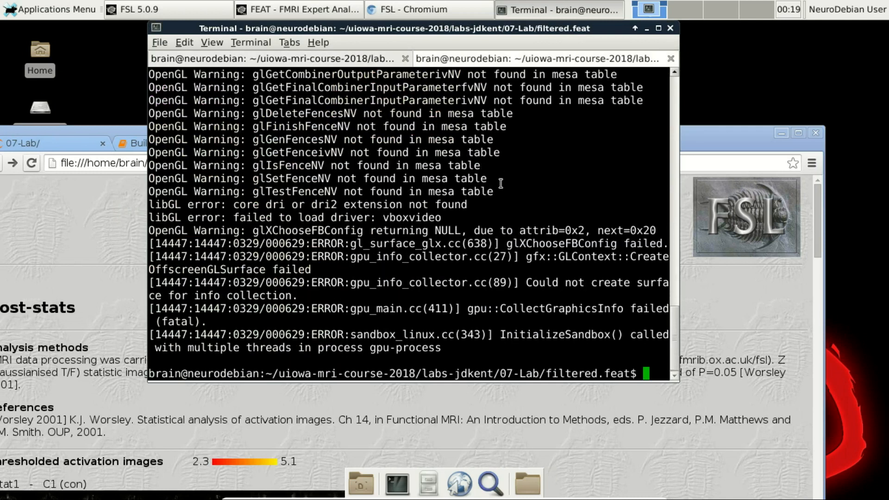
type("ls")
key("Return")
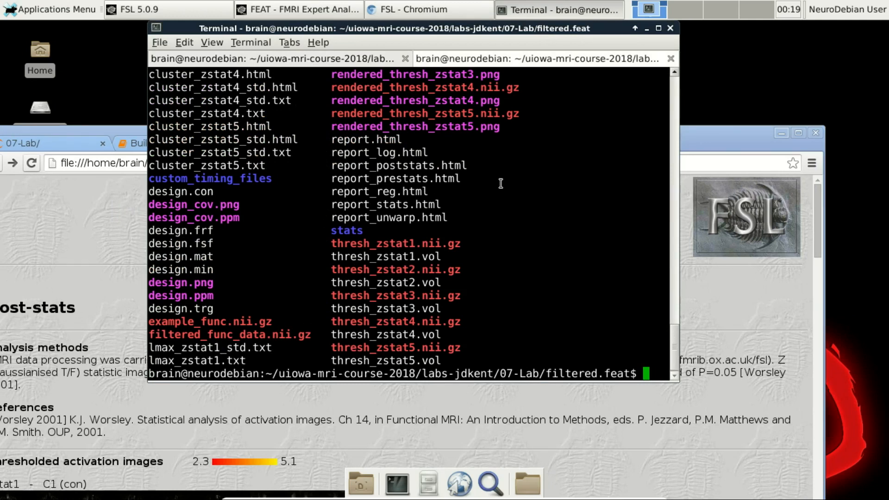
Open the filtered.feat report.html from the terminal with xdg-open and move the browser window up the screen
type("xdg-open ")
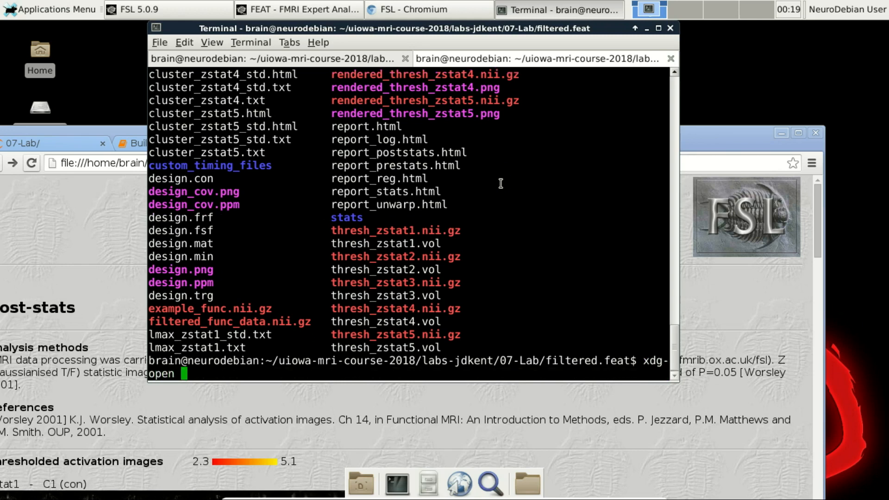
type("report.html")
key("Return")
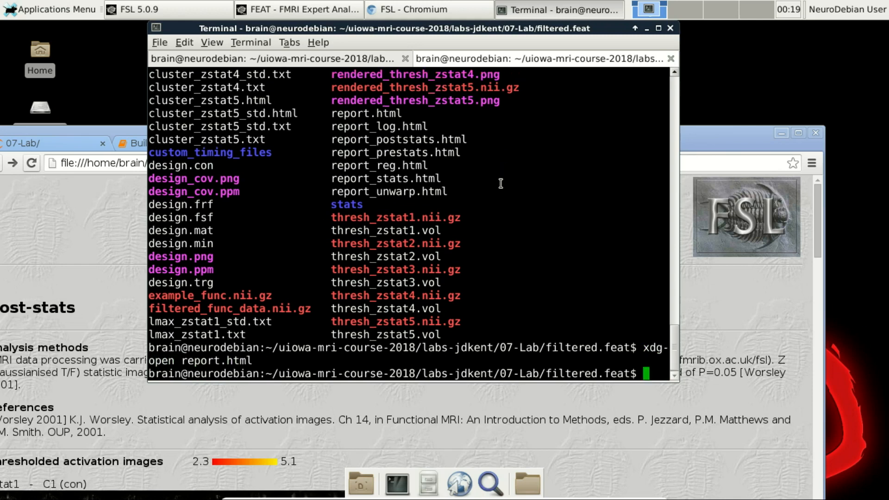
left_click_drag(549, 126, 570, 21)
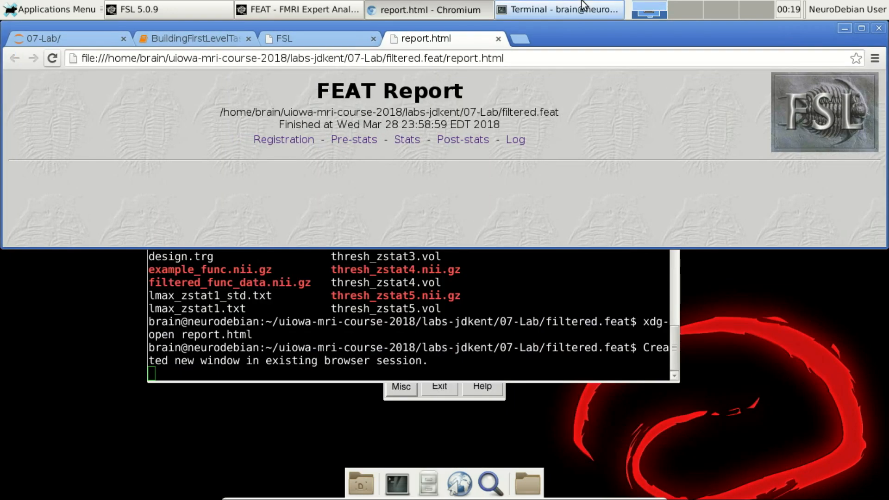
Open the Post-stats results of the filtered.feat report and view the cluster list for the con contrast
left_click(455, 140)
scroll(304, 111, "down", 10)
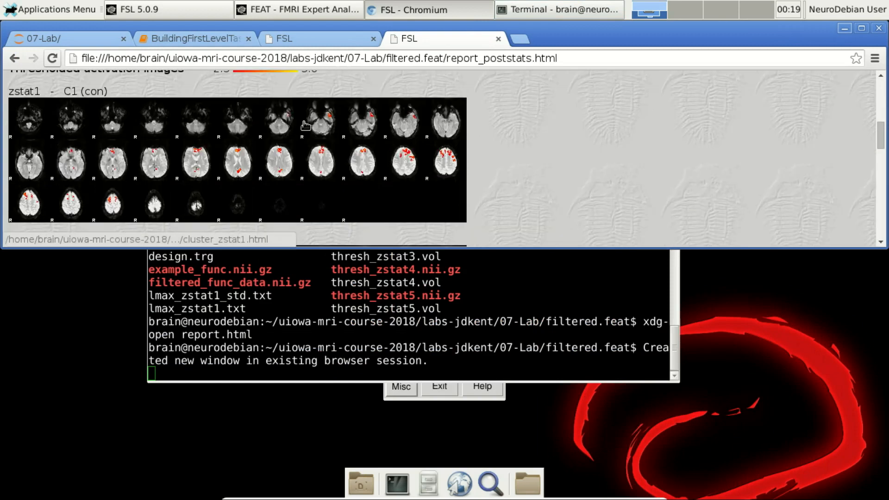
left_click(306, 157)
scroll(338, 152, "down", 3)
scroll(338, 152, "up", 1)
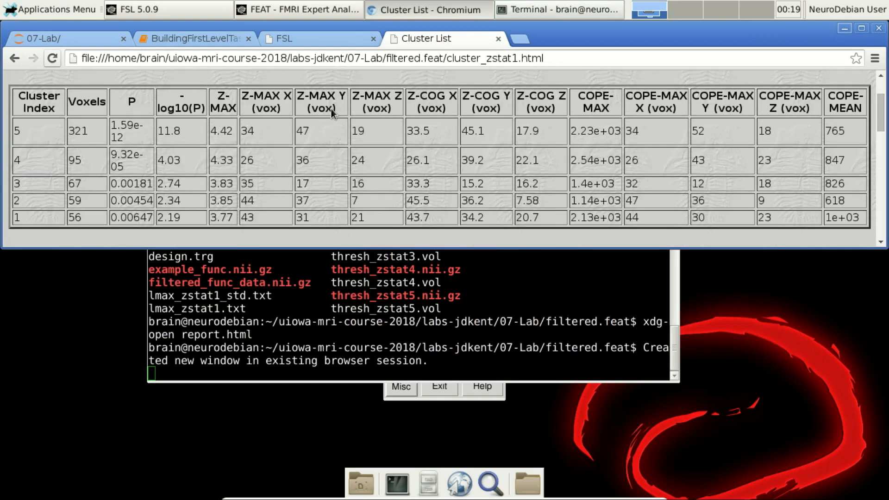
Go to the filtered_rt.feat Post-stats page and view its cluster list for the con contrast
left_click(323, 40)
scroll(215, 157, "down", 7)
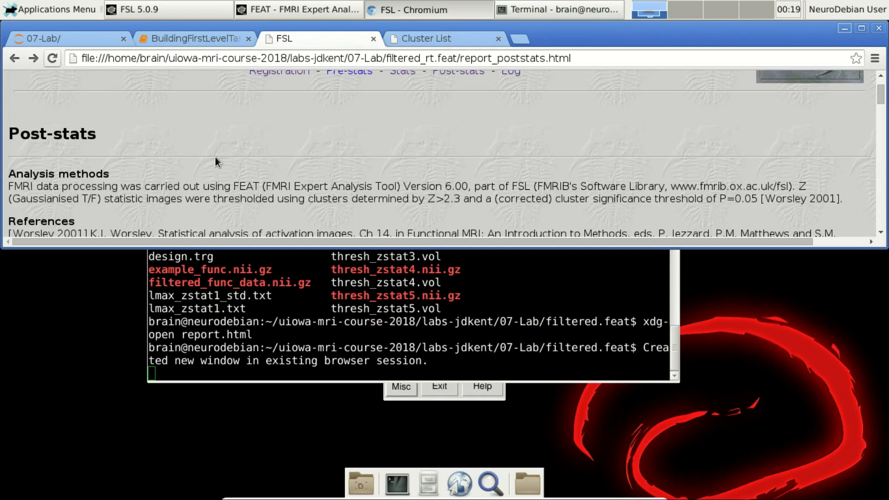
left_click(217, 198)
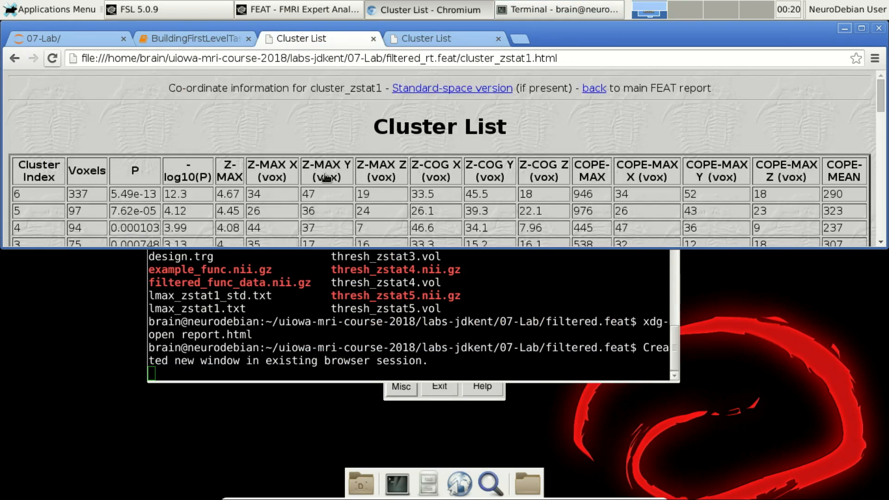
scroll(328, 170, "down", 1)
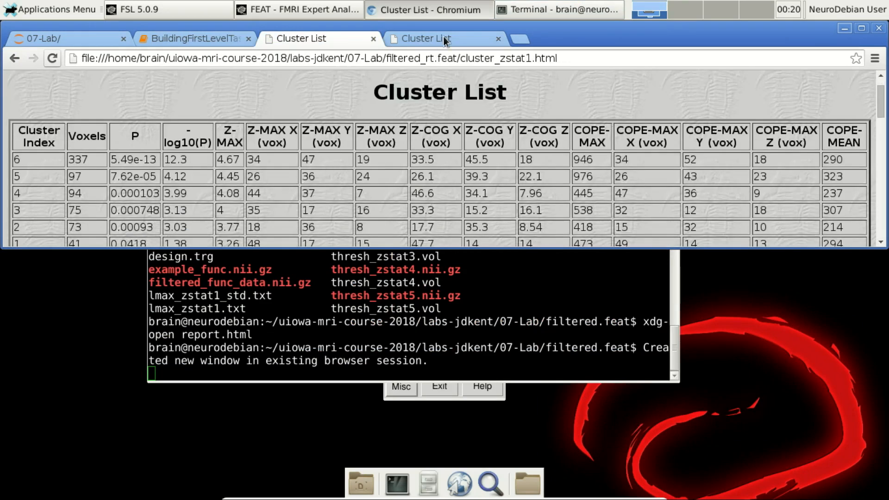
scroll(342, 185, "down", 1)
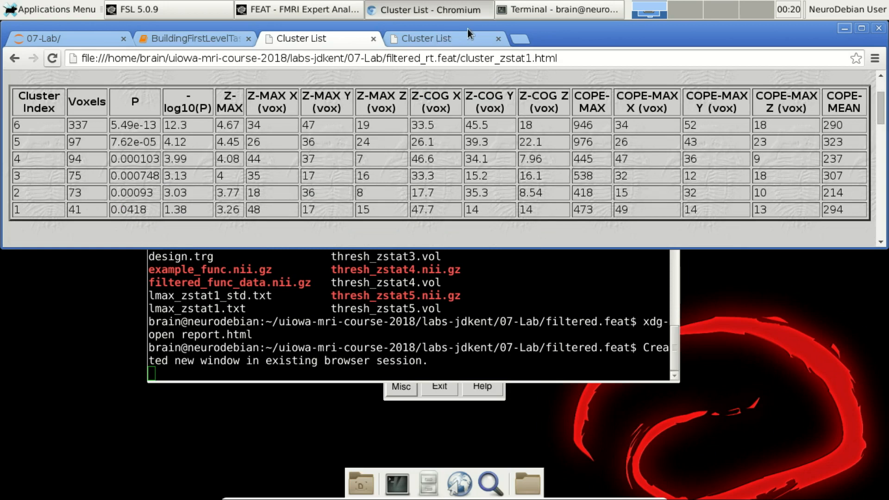
Compare the con contrast cluster lists of filtered.feat and filtered_rt.feat, checking voxel counts, p-values and peak coordinates
left_click(436, 35)
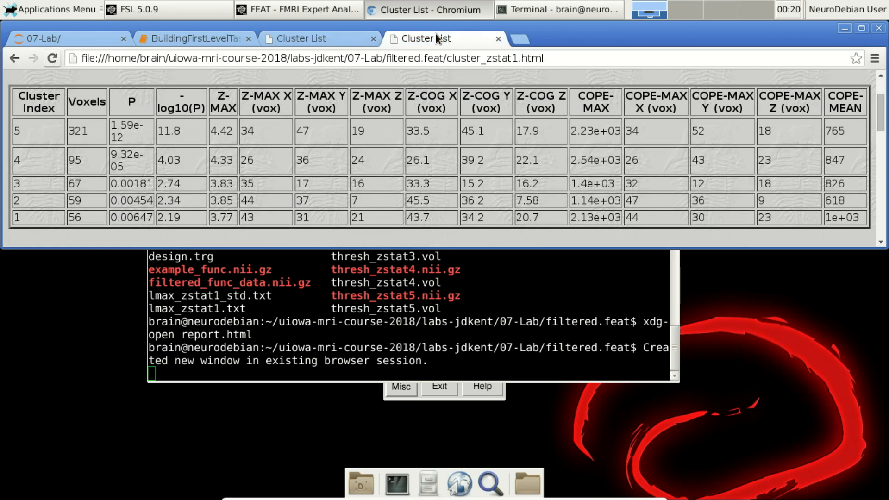
left_click(321, 39)
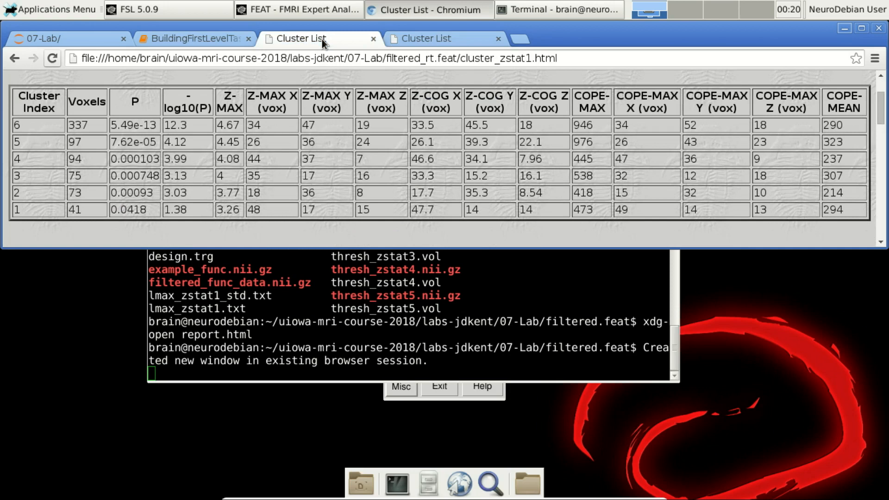
left_click(415, 39)
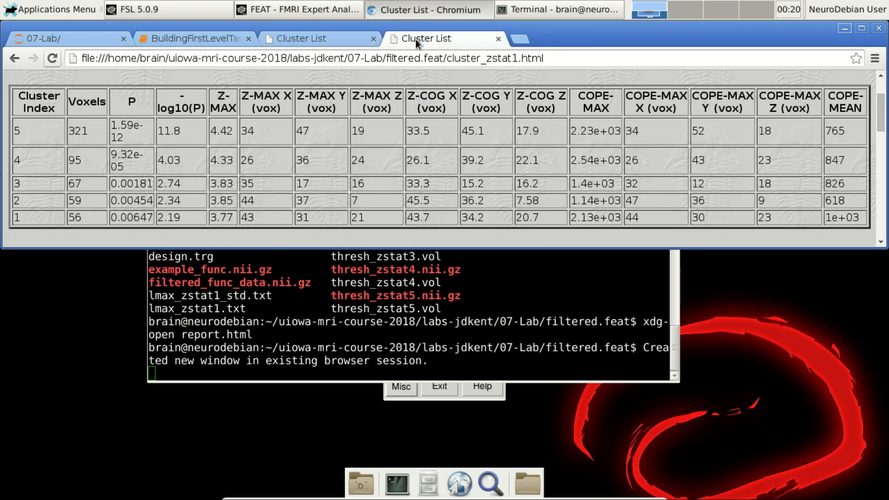
left_click(334, 36)
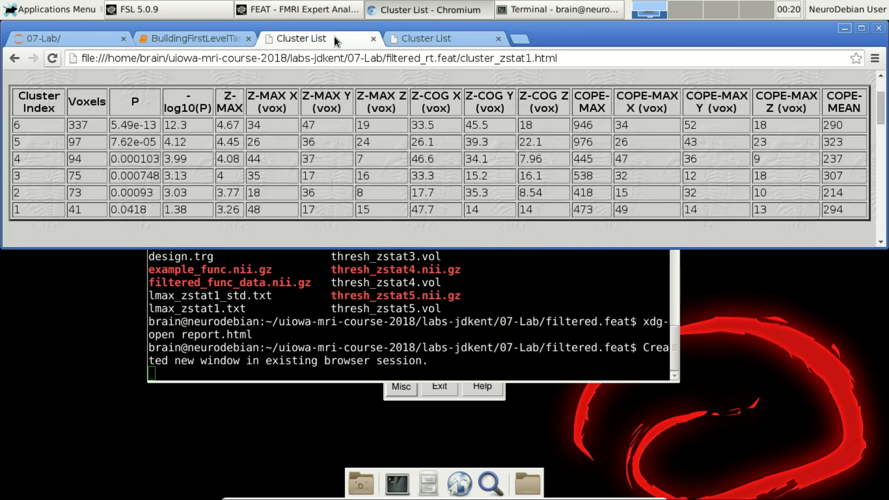
left_click(413, 37)
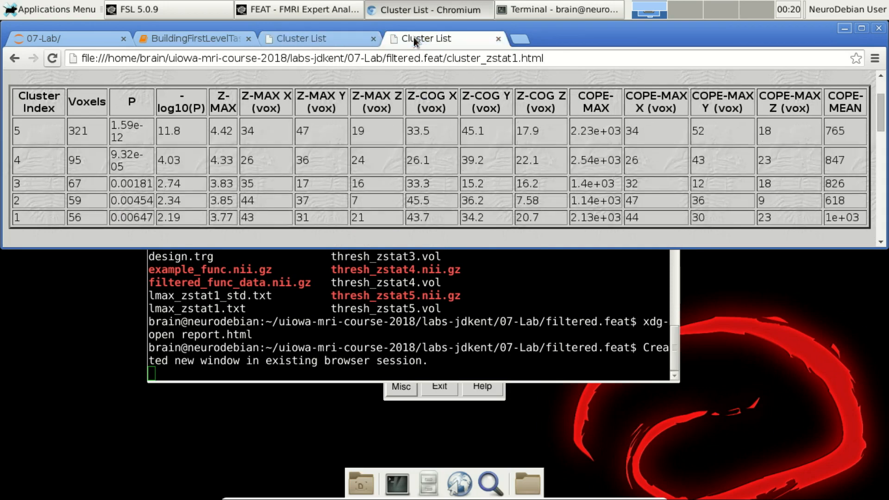
left_click(294, 36)
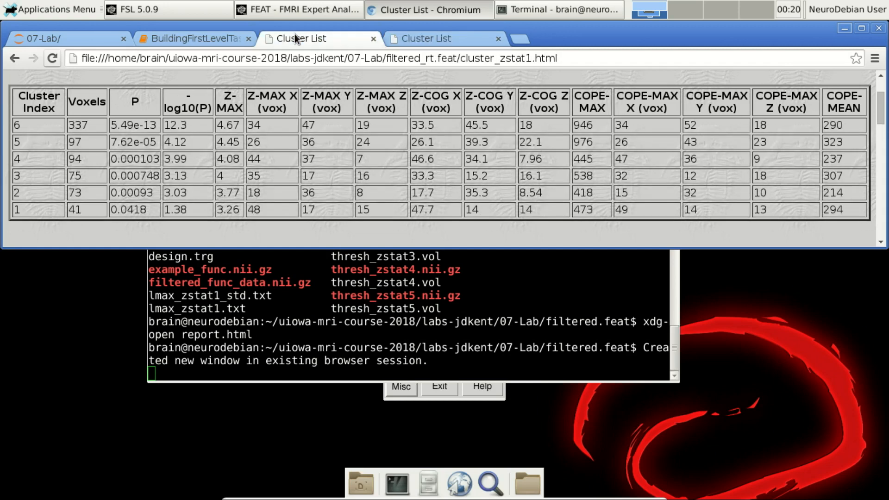
left_click(445, 39)
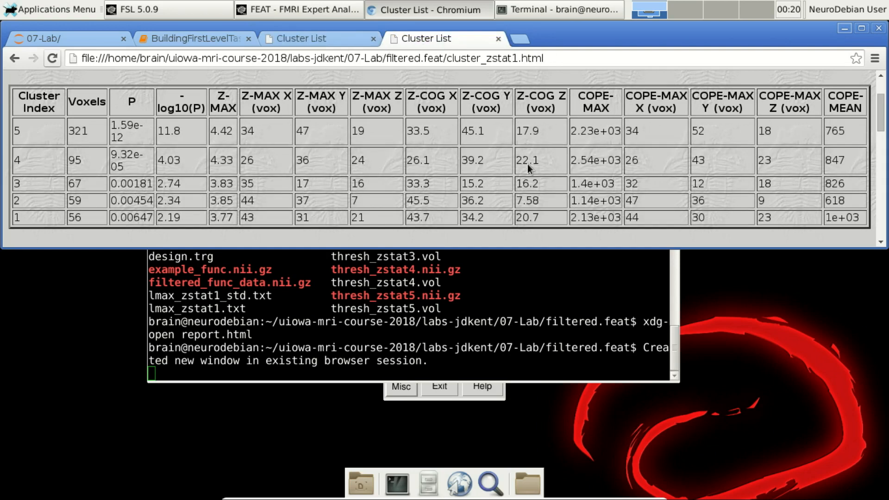
left_click(341, 35)
left_click(420, 35)
left_click(324, 38)
left_click(456, 39)
Shift the browser window down slightly and skim the cluster list and Local Maxima table of filtered.feat
mouse_move(552, 35)
left_mouse_down()
mouse_move(555, 271)
mouse_move(548, 47)
left_mouse_up()
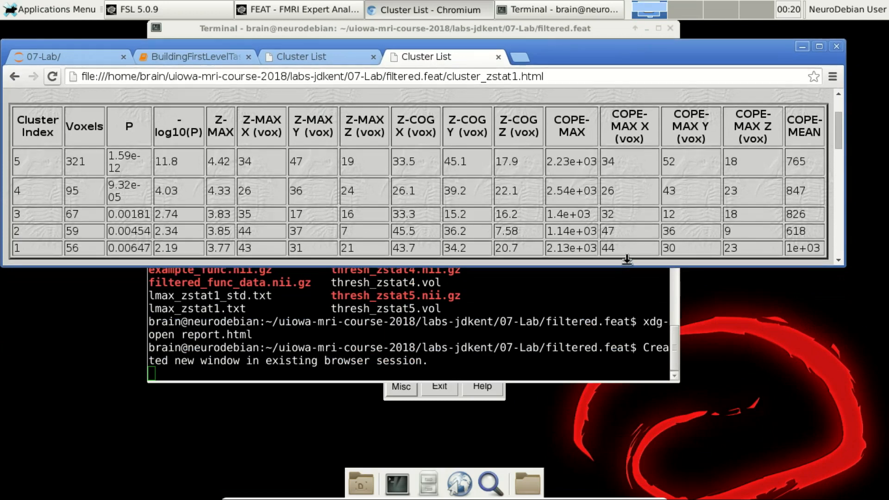
scroll(628, 257, "down", 4)
scroll(607, 164, "down", 5)
scroll(606, 165, "up", 10)
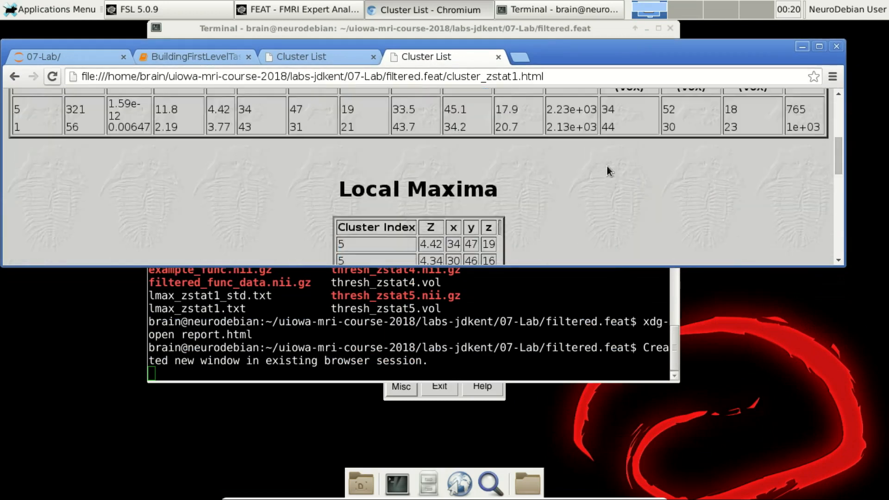
scroll(606, 165, "down", 3)
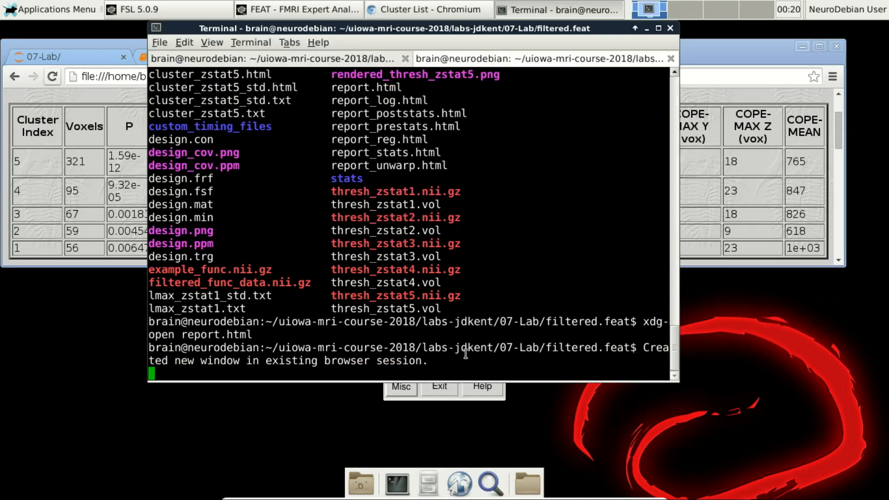
Switch to the terminal, move up to the 07-Lab directory, list its files with ls and clear the screen
left_click(465, 354)
key("Return")
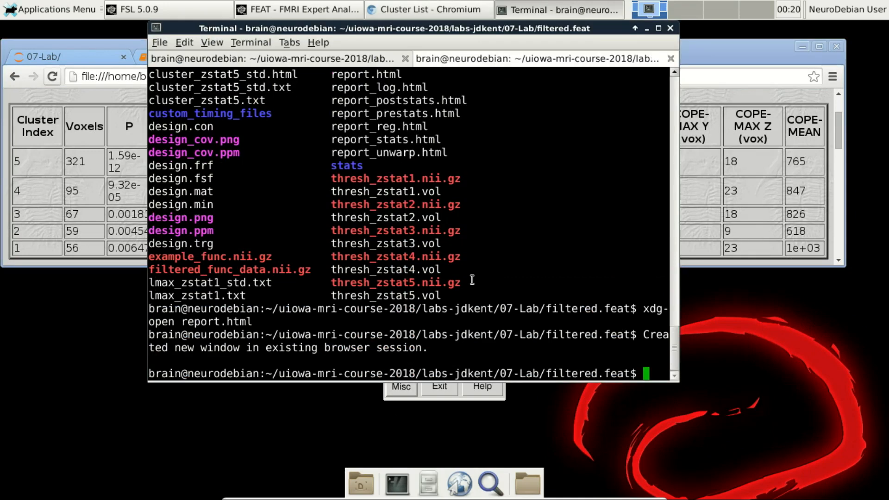
type("cd ..")
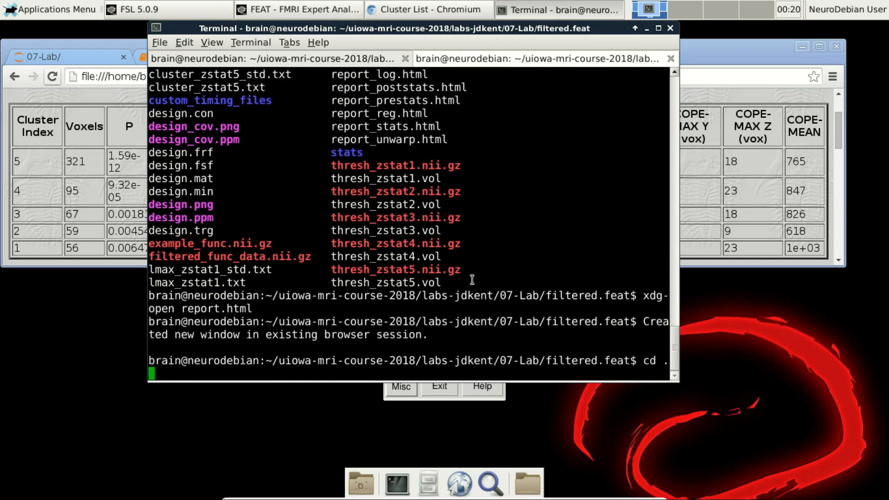
key("Return")
type("ls")
key("Return")
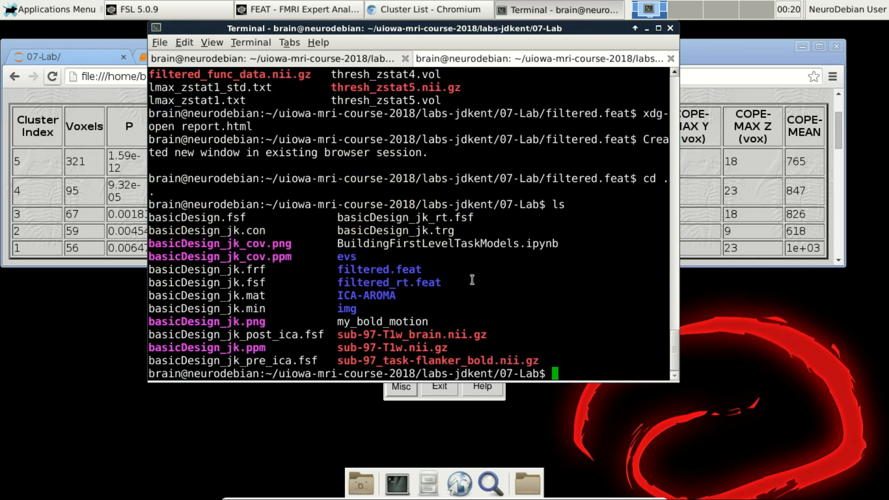
type("clear")
key("Return")
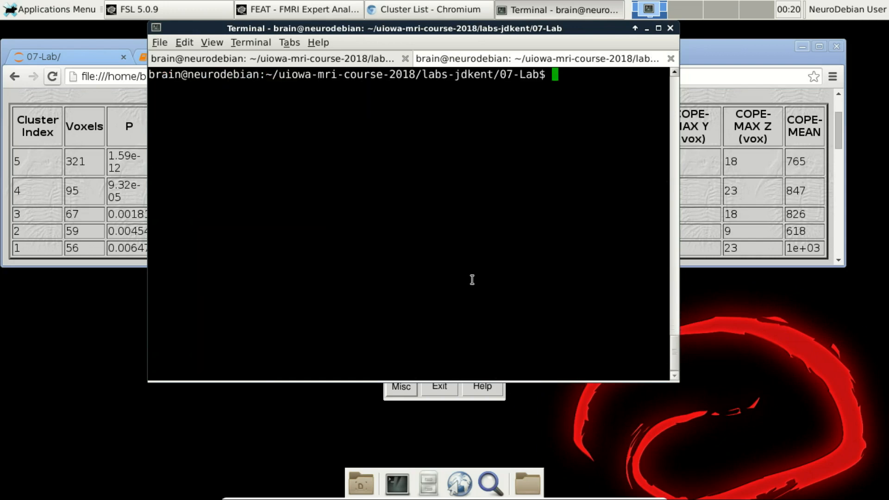
Begin an fslmaths command with the path ./filtered.feat/ and list the possible path completions
type("fslmaths")
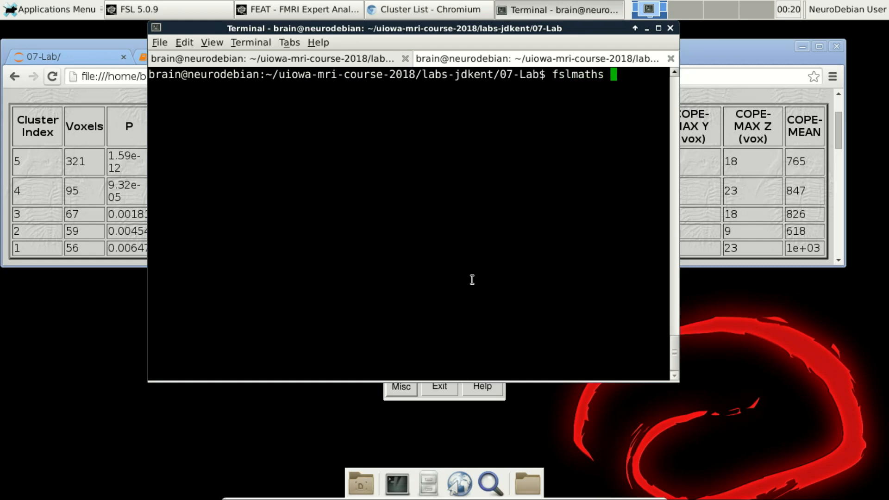
type("./filtered")
key("BackSpace")
key("BackSpace")
key("Tab")
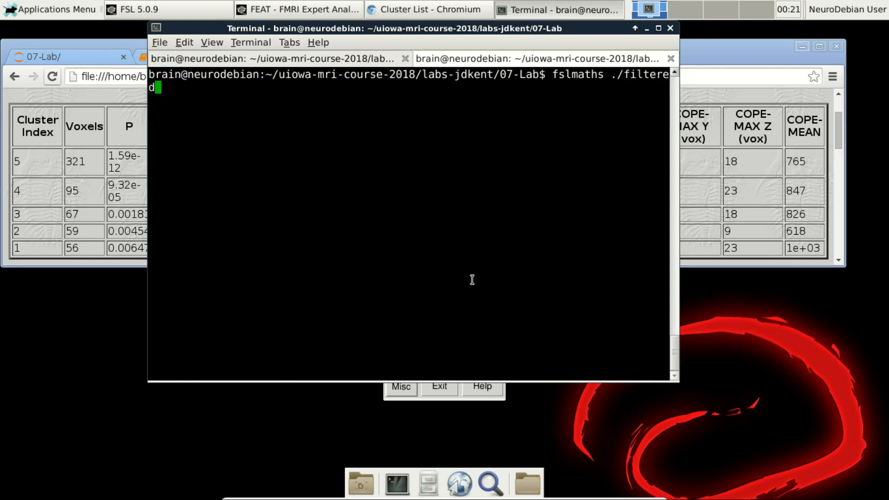
key("Tab")
type(".feat/")
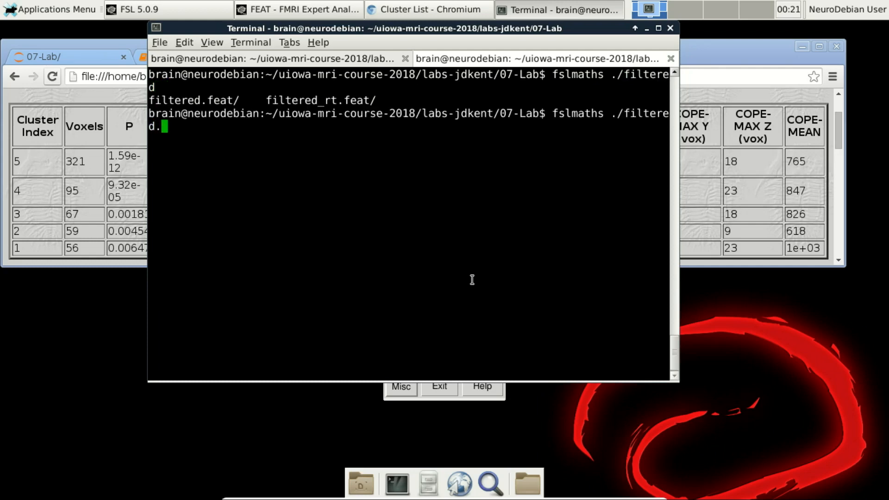
key("Tab")
key("Tab")
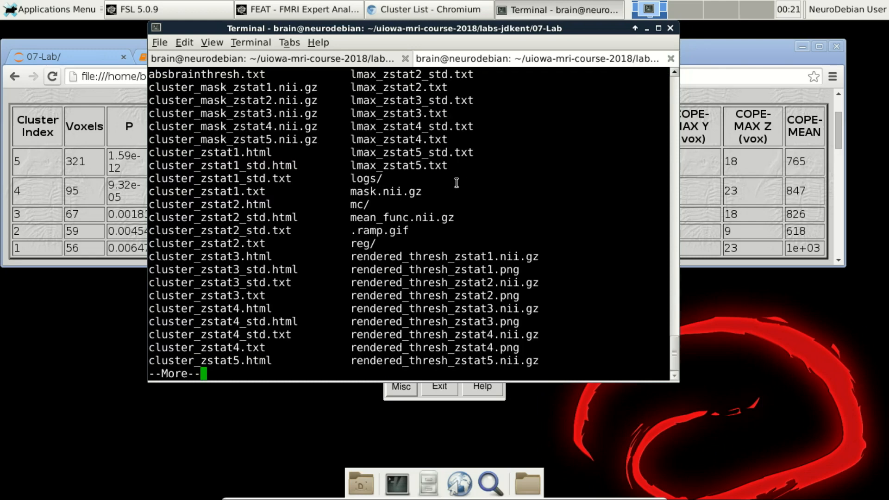
Complete the first fslmaths input as ./filtered.feat/stats/zstat5.nii.gz and add the -sub operation
type("q")
type("fi")
key("BackSpace")
key("BackSpace")
type("p")
key("BackSpace")
type("st")
key("Tab")
key("Tab")
key("Tab")
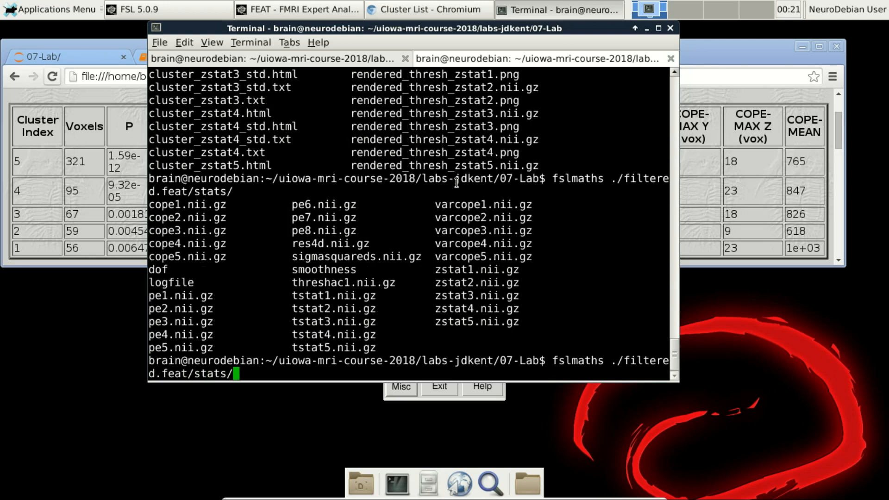
type("zstat5")
key("Tab")
type("-sub ")
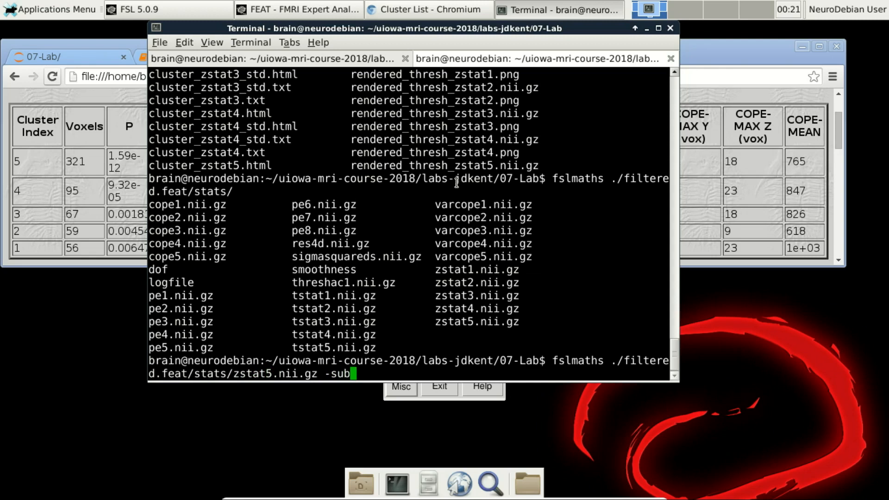
Subtract ./filtered_rt.feat/stats/zstat5.nii.gz, name the output fix_min_rt_zstat5.nii.gz and run the fslmaths command
type("./fi")
key("Tab")
type("_rt")
key("Tab")
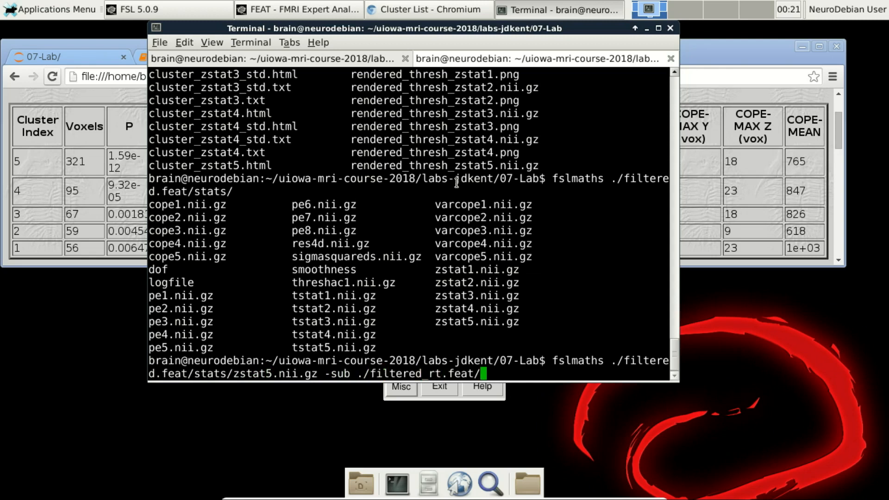
type("sta")
key("Tab")
type("zstat")
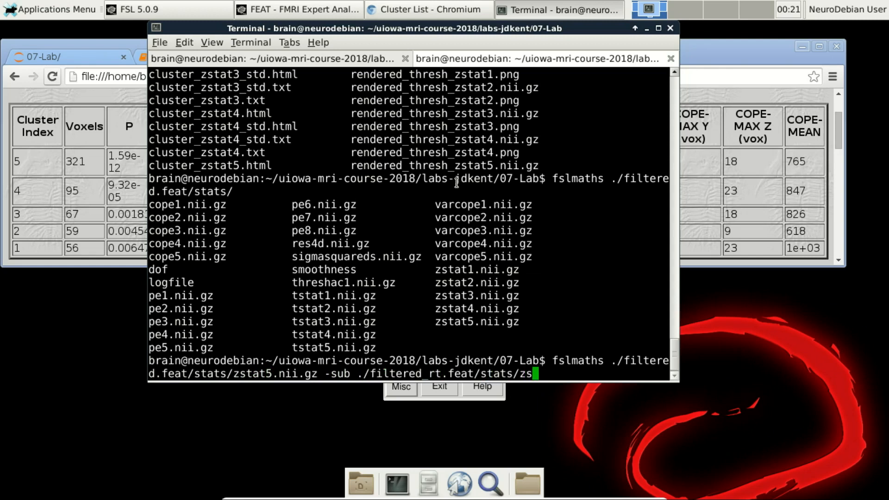
type("5")
key("Tab")
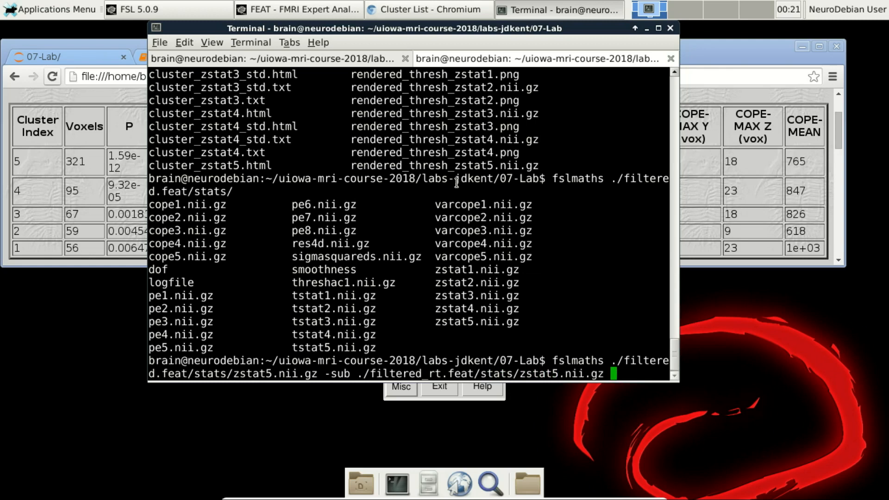
type("fix_min_rt_zstat")
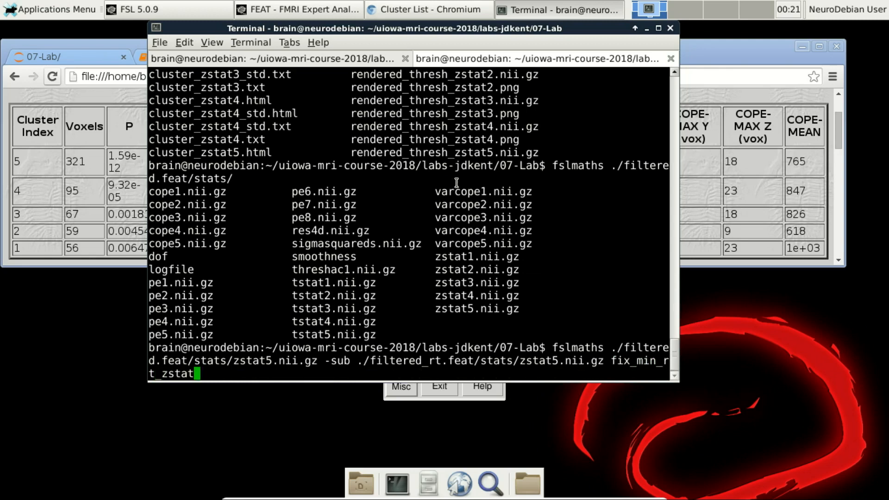
type("5.nii.gz")
key("Return")
Open fix_min_rt_zstat5.nii.gz in FSLView as a background process
type("fsl")
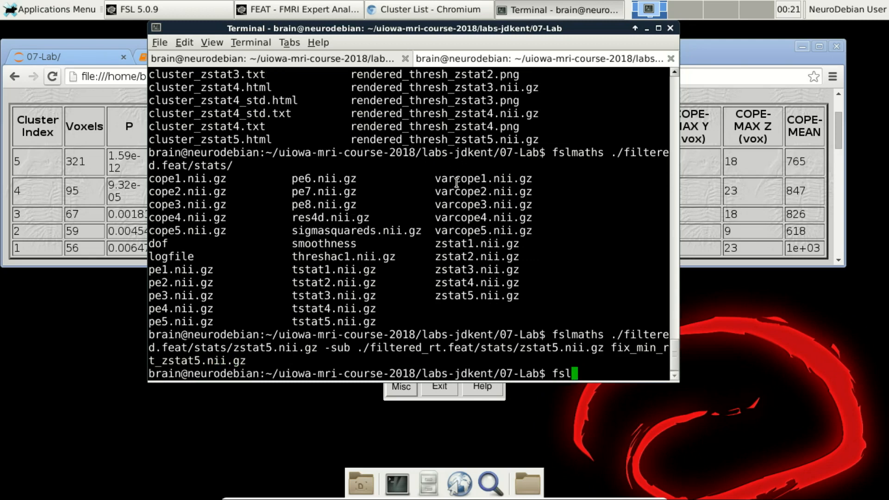
type("view fix")
key("Tab")
type("&")
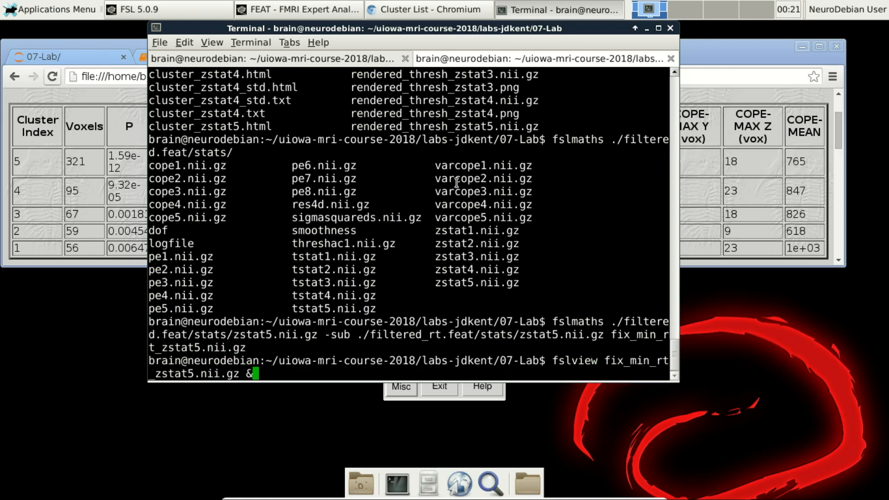
key("Return")
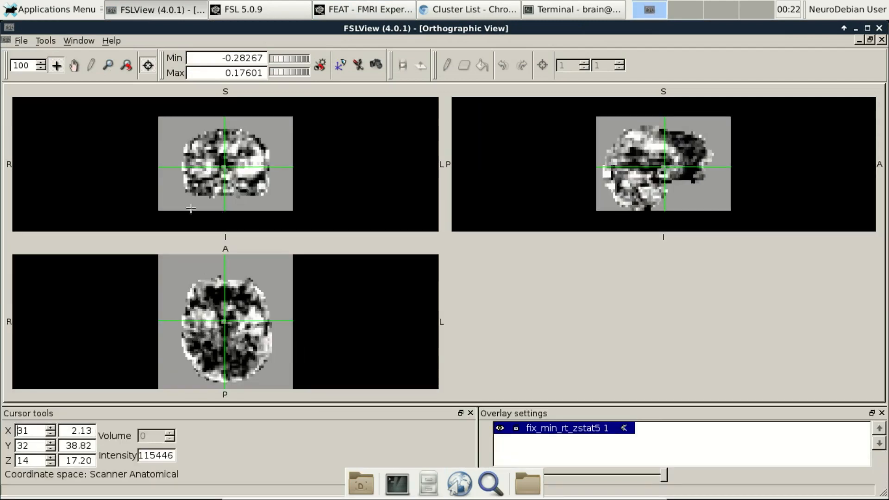
Move the crosshair through the coronal and axial slices and set the minimum display intensity to 0
left_click_drag(212, 170, 252, 174)
left_click_drag(250, 331, 245, 332)
left_click_drag(223, 60, 281, 60)
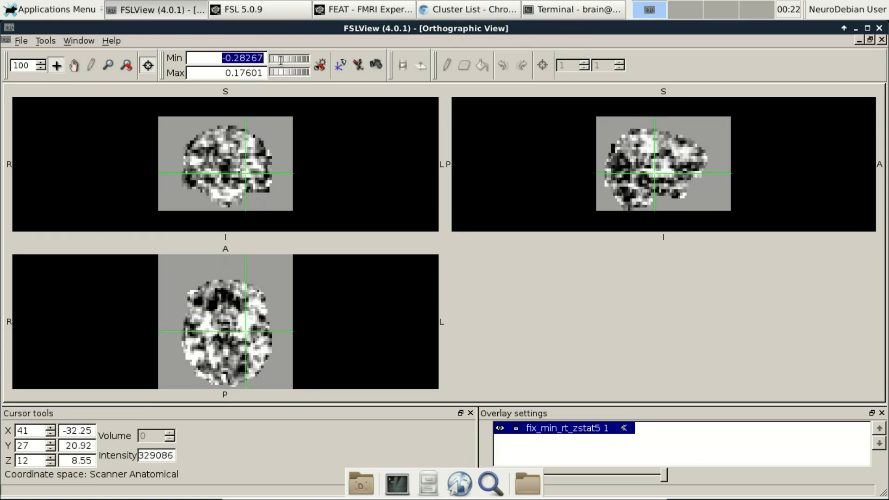
type("0")
key("Return")
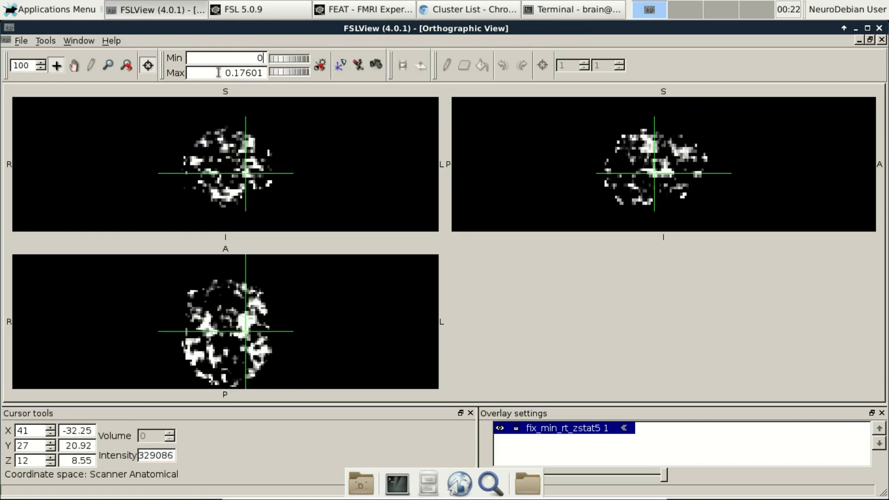
left_click_drag(221, 74, 277, 75)
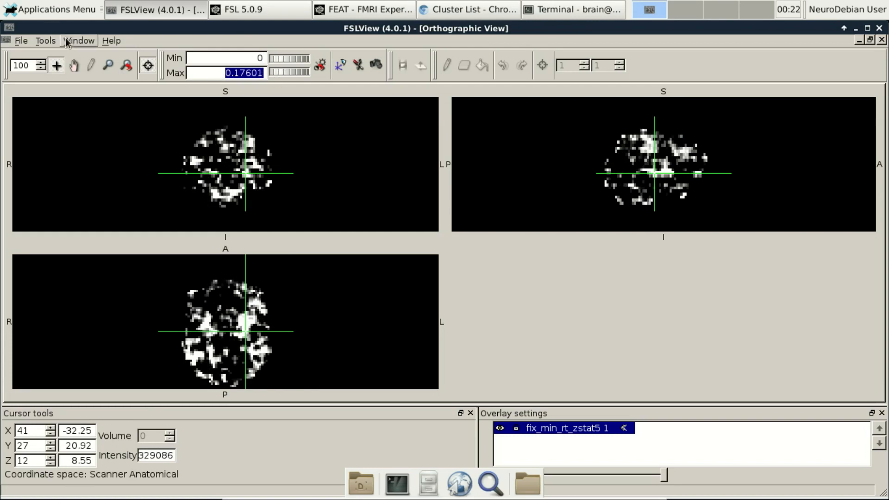
Plot the image histogram of fix_min_rt_zstat5, zoom in on its upper tail, and return to the maximized orthographic view
left_click(46, 41)
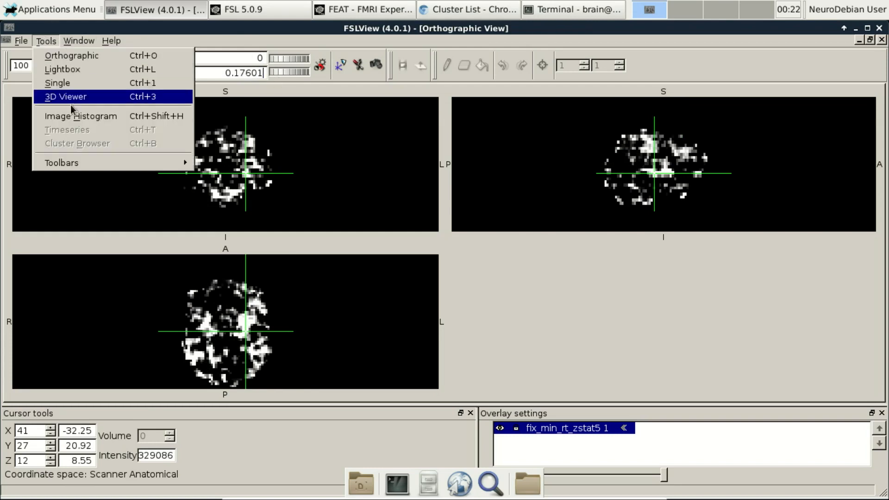
left_click(73, 116)
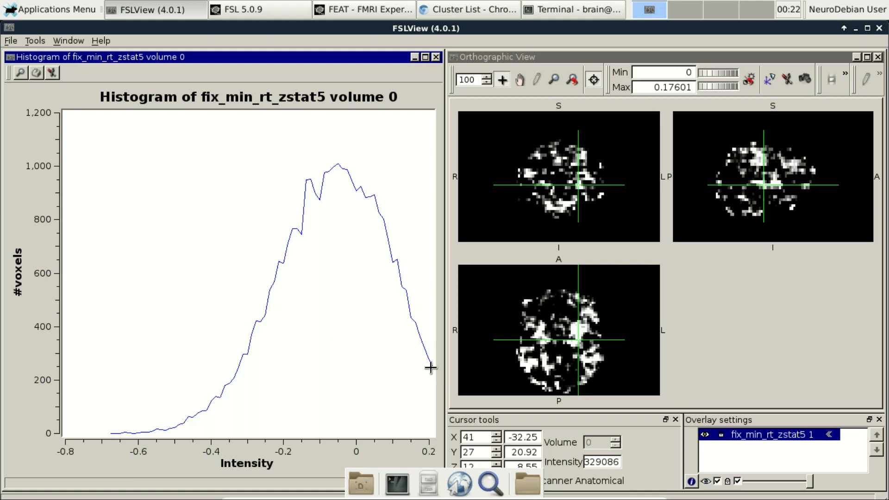
left_click_drag(340, 368, 419, 348)
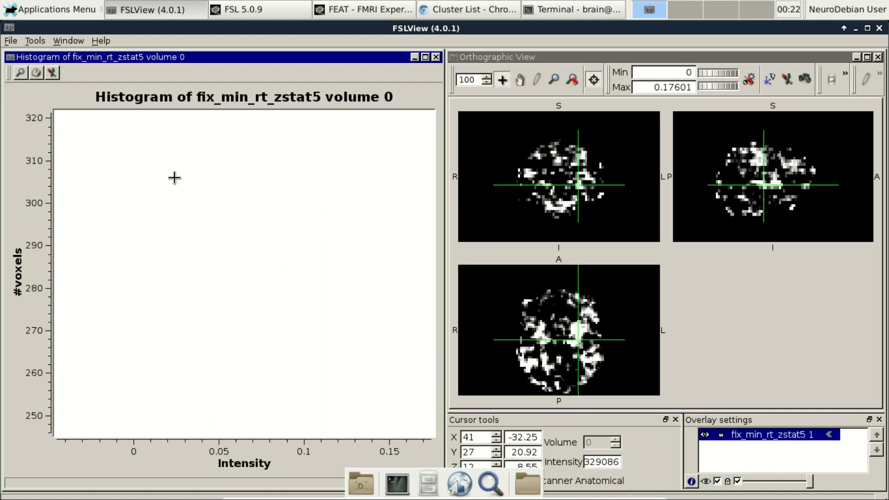
left_click(435, 57)
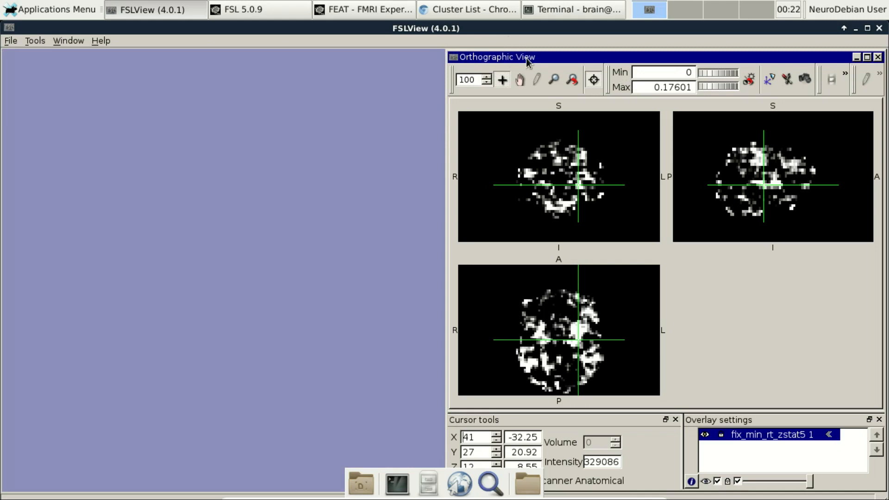
left_click_drag(528, 57, 272, 5)
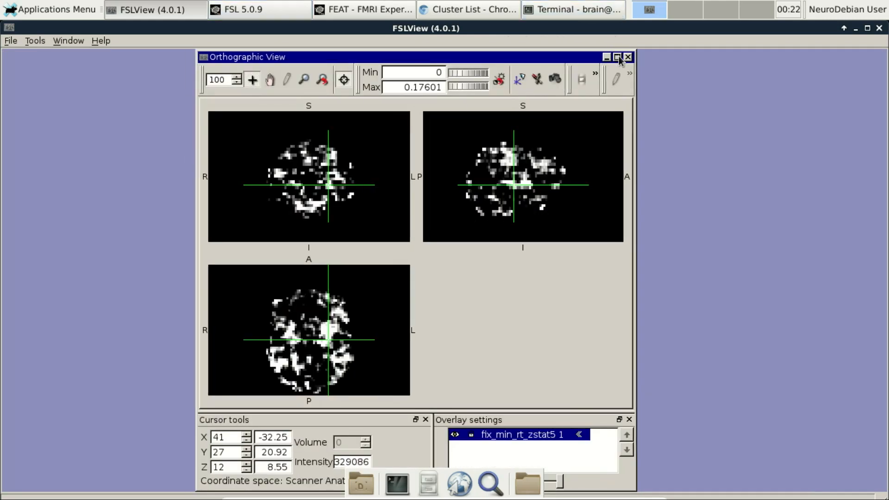
left_click(619, 57)
Set the display range to a minimum of 0.5 and a maximum of 0.8, and place the crosshair on the remaining axial spot
left_click_drag(259, 57, 267, 57)
type(".5")
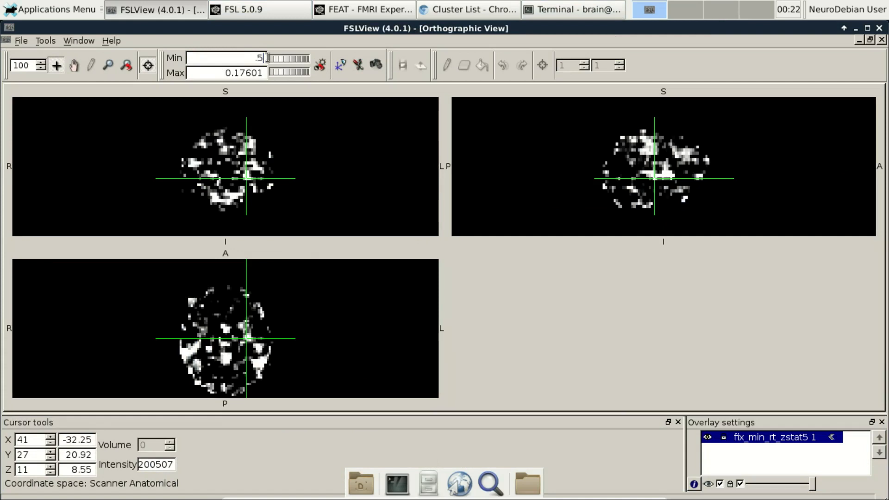
key("Tab")
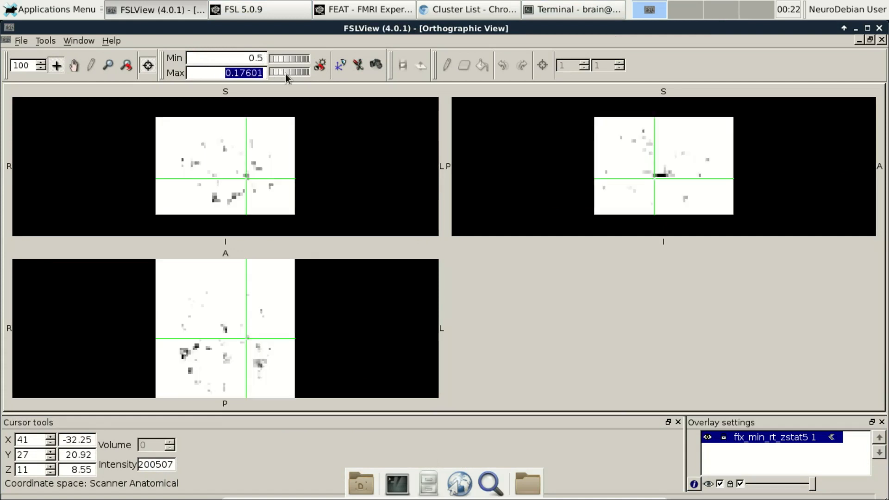
type("0.8")
key("Return")
mouse_move(238, 174)
left_mouse_down()
mouse_move(219, 180)
mouse_move(225, 155)
mouse_move(237, 175)
left_mouse_up()
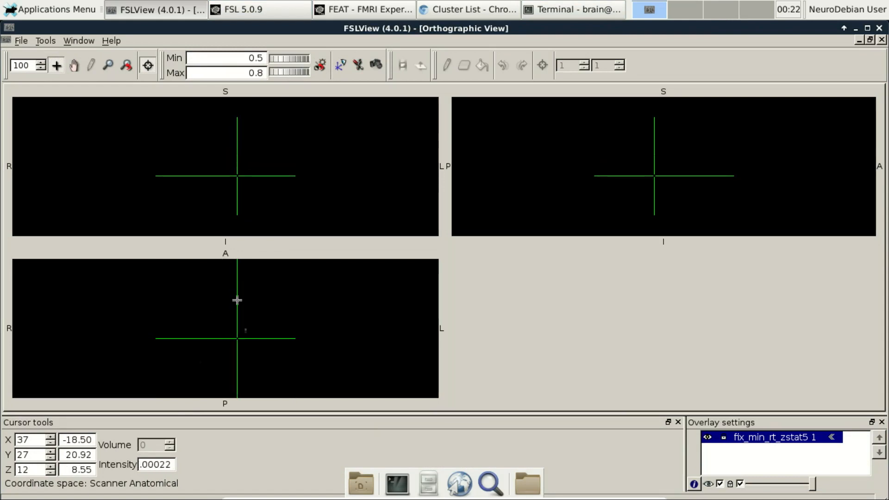
left_click(244, 327)
left_click(244, 325)
left_click(244, 329)
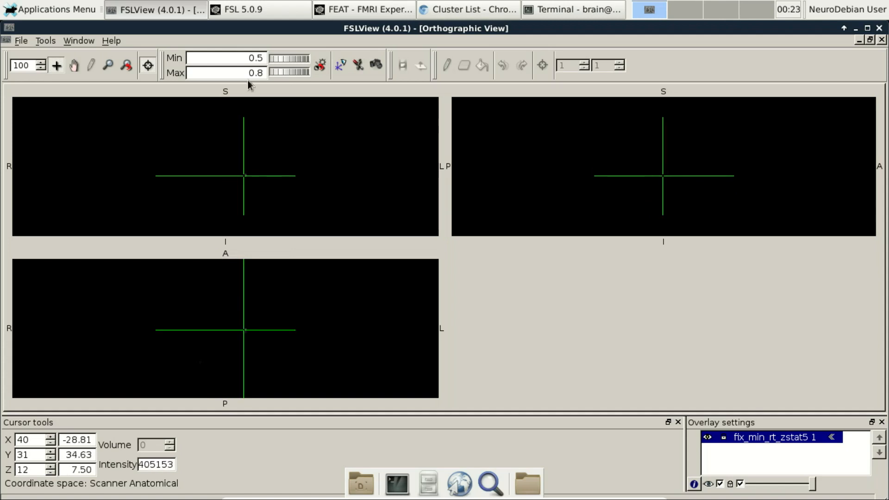
Lower the minimum display intensity to 0.3 and inspect the voxels of the brightest cluster in the axial slice
left_click_drag(257, 58, 266, 56)
type("3")
key("Return")
left_click_drag(247, 330, 245, 334)
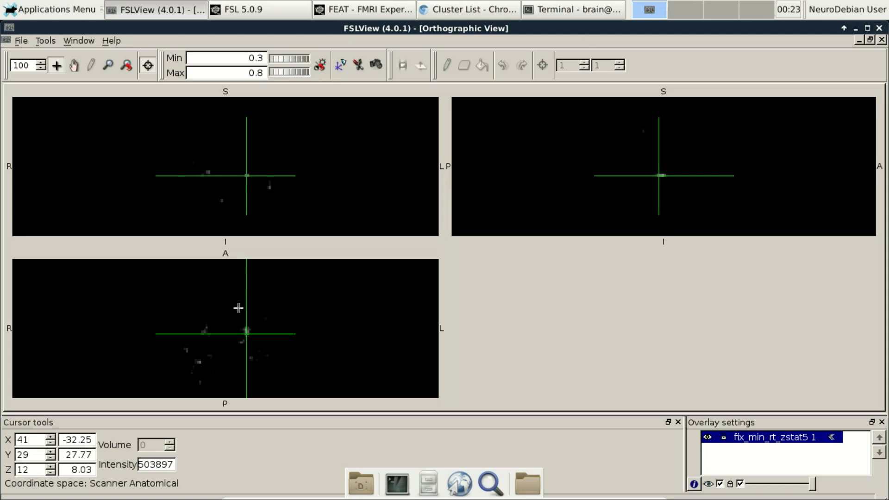
left_click(244, 331)
left_click(246, 332)
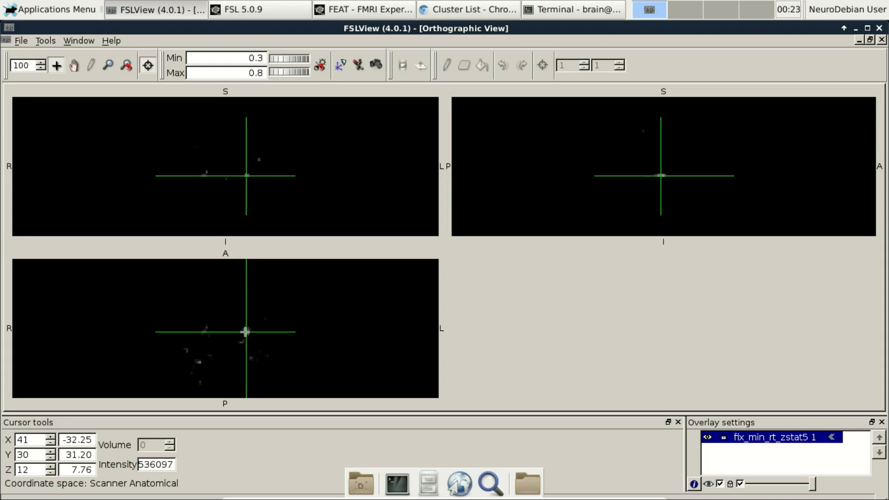
left_click(246, 330)
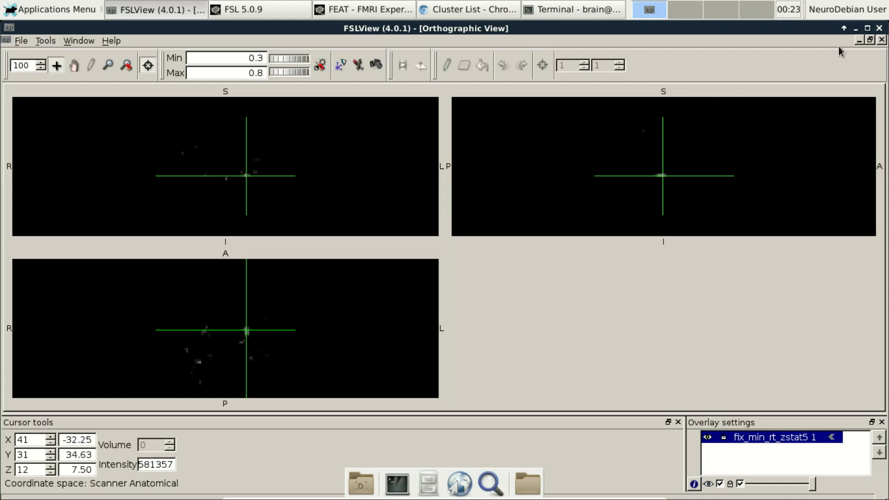
left_click_drag(250, 327, 246, 330)
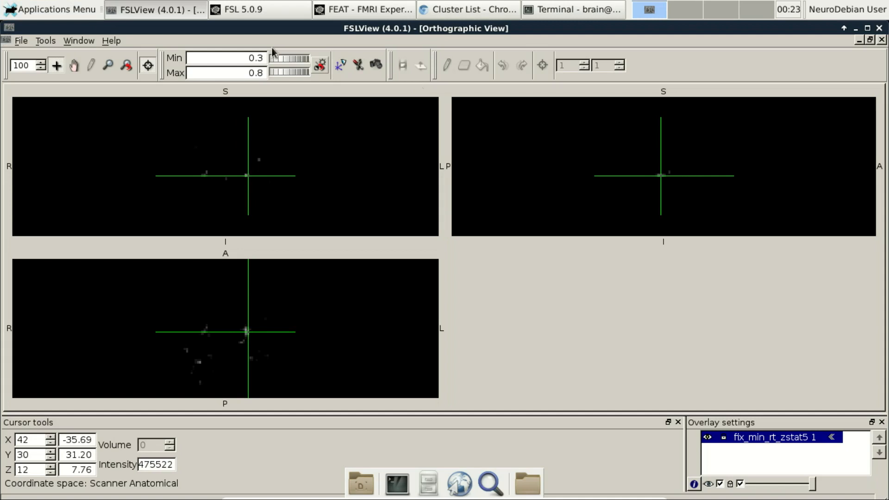
Add sub-97_task-flanker_bold.nii.gz as an image and place the fix_min_rt_zstat5 overlay above it
left_click(27, 44)
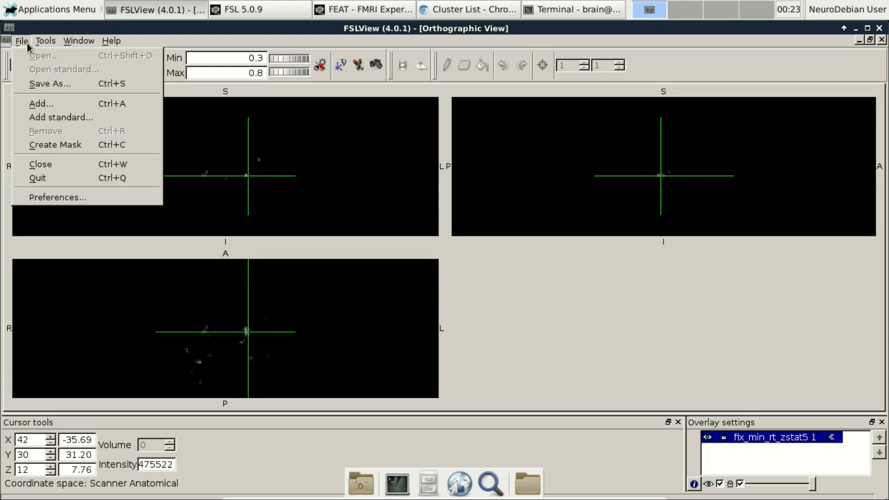
left_click(52, 104)
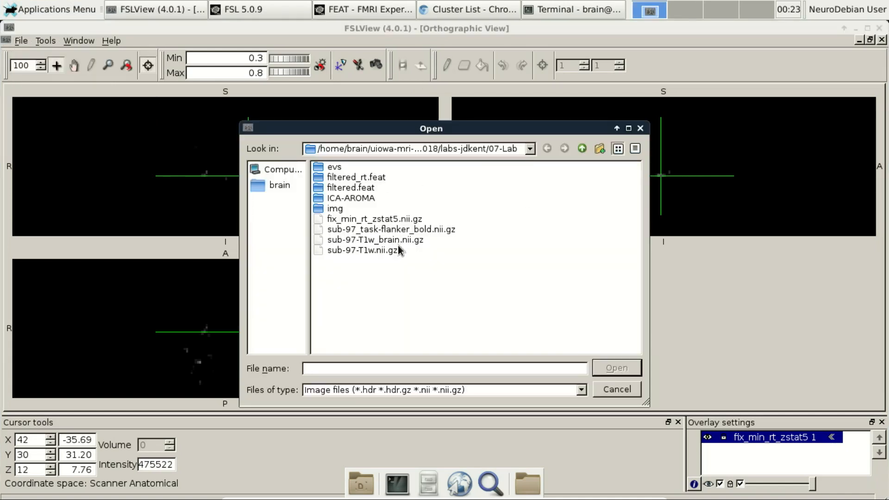
double_click(392, 229)
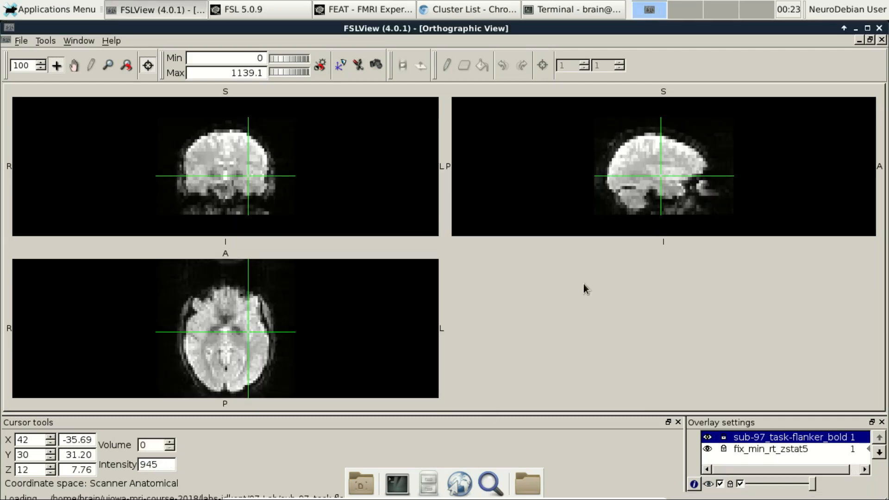
left_click(801, 449)
left_click(879, 437)
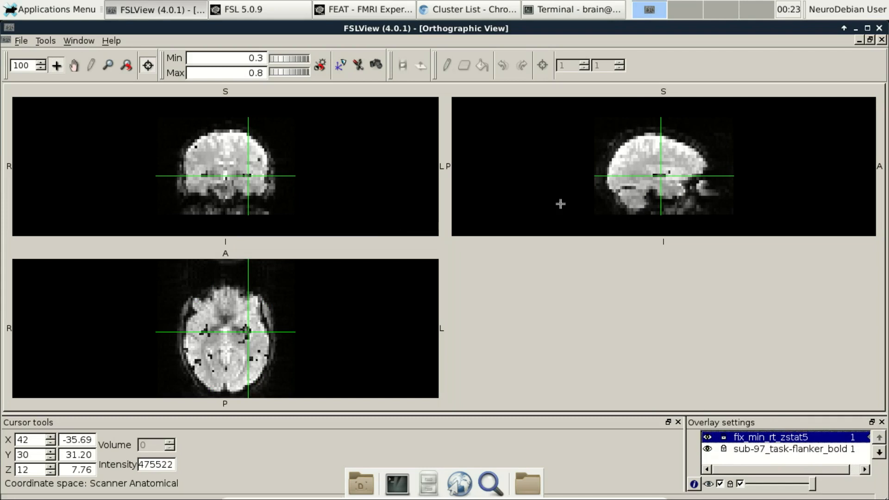
Examine where the difference cluster lies on the functional image in the axial and sagittal slices
left_click(247, 333)
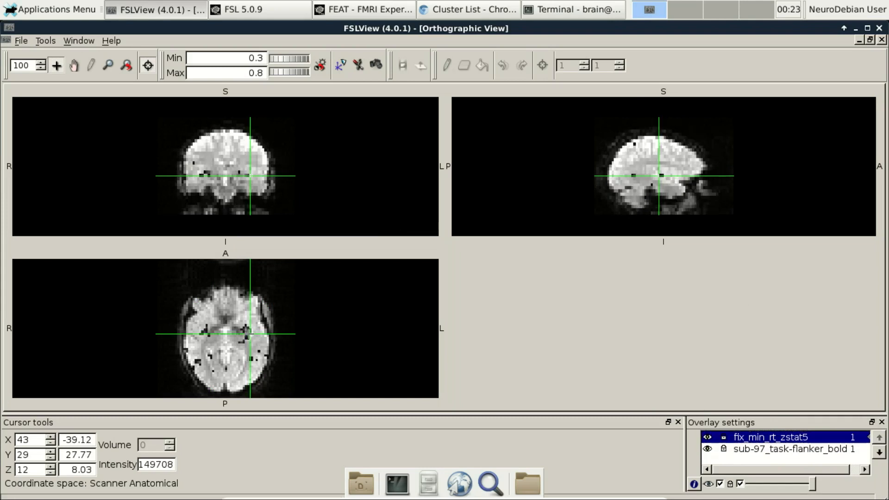
left_click_drag(247, 333, 249, 336)
left_click_drag(246, 334, 246, 331)
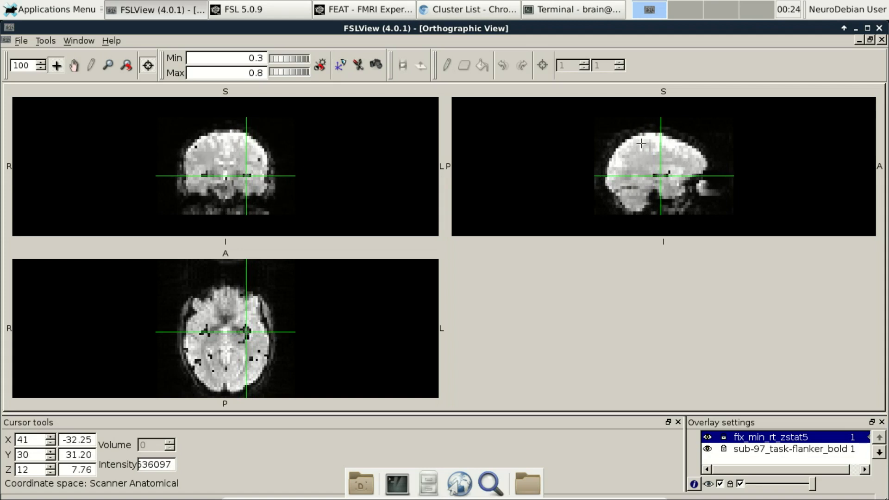
left_click(658, 163)
left_click_drag(658, 165, 663, 175)
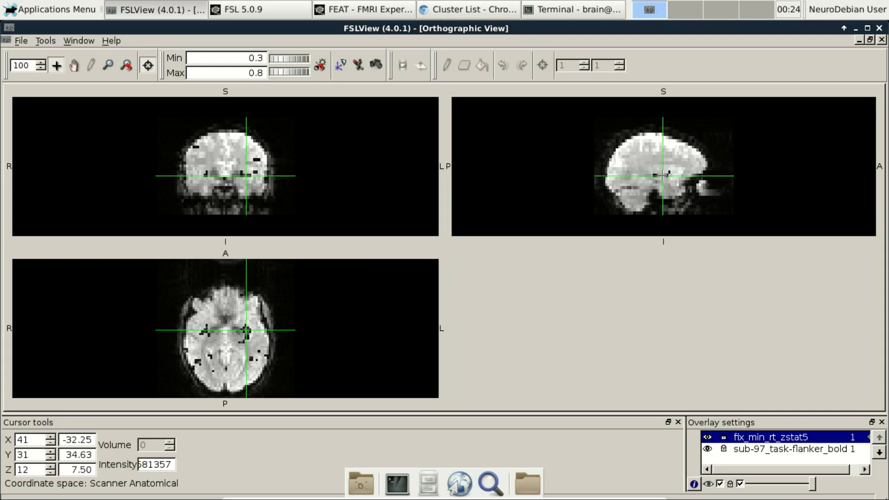
left_click(659, 176)
mouse_move(248, 337)
left_mouse_down()
mouse_move(260, 352)
mouse_move(246, 330)
left_mouse_up()
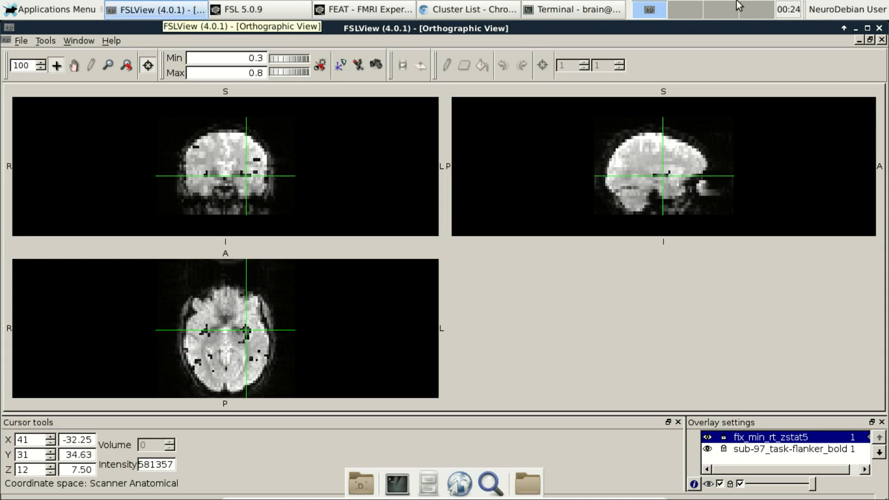
Close FSLView and show the ICA-AROMA questions of the BuildingFirstLevelTaskModels notebook in a taller browser window
left_click(879, 28)
left_click_drag(460, 26, 437, 63)
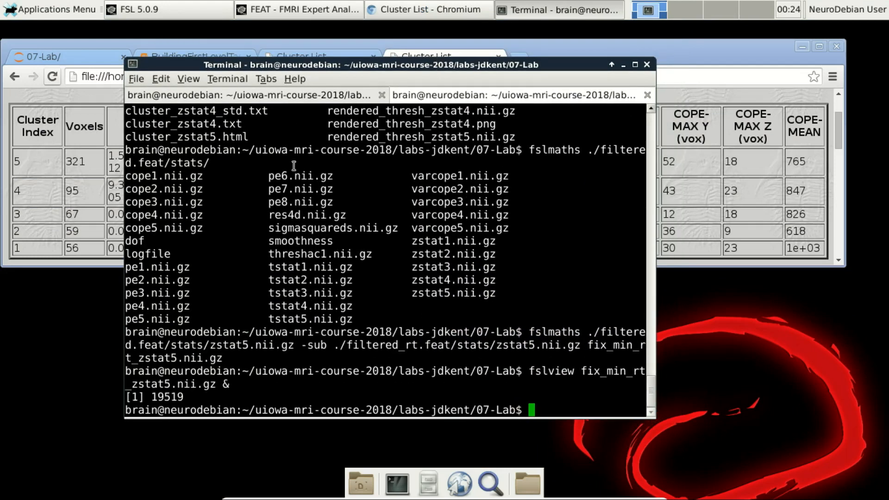
left_click(93, 43)
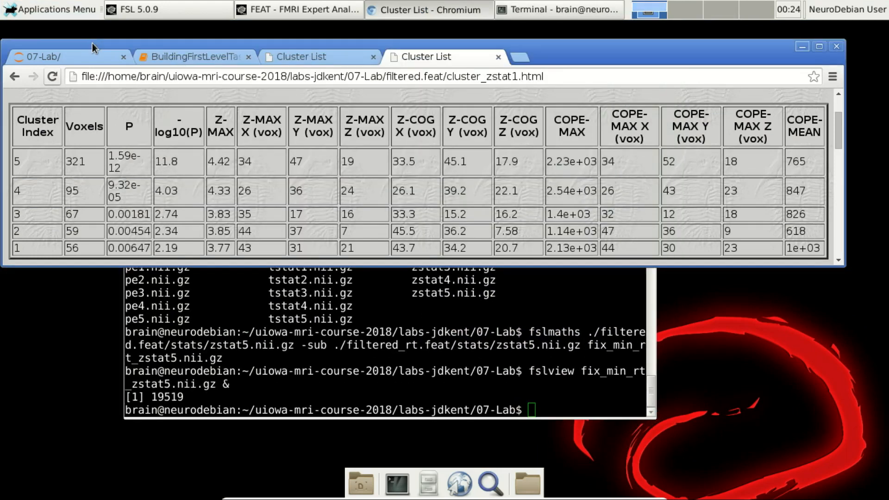
left_click(177, 57)
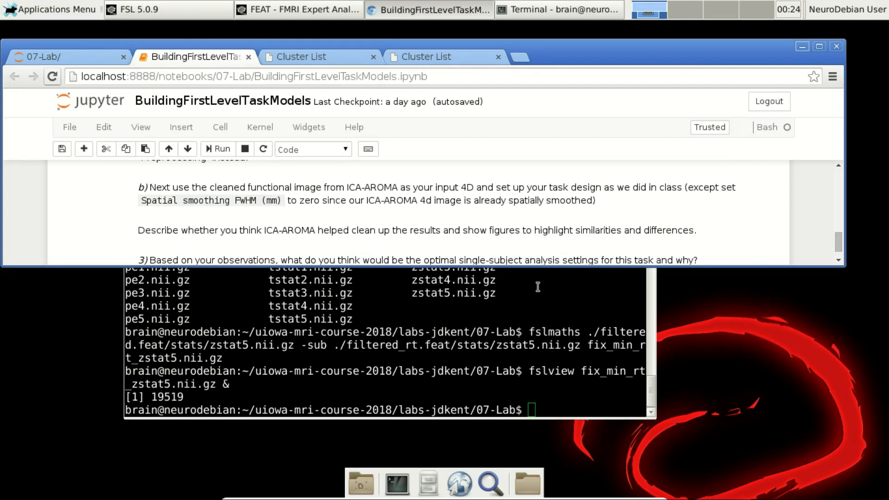
left_click_drag(537, 267, 537, 345)
scroll(403, 260, "up", 3)
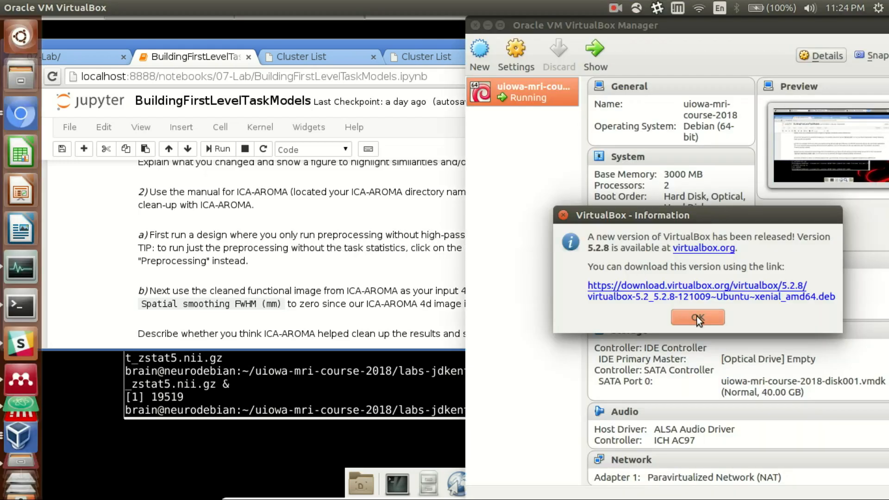
Dismiss the VirtualBox update notice, put the VirtualBox Manager away and return to the terminal window
left_click(696, 315)
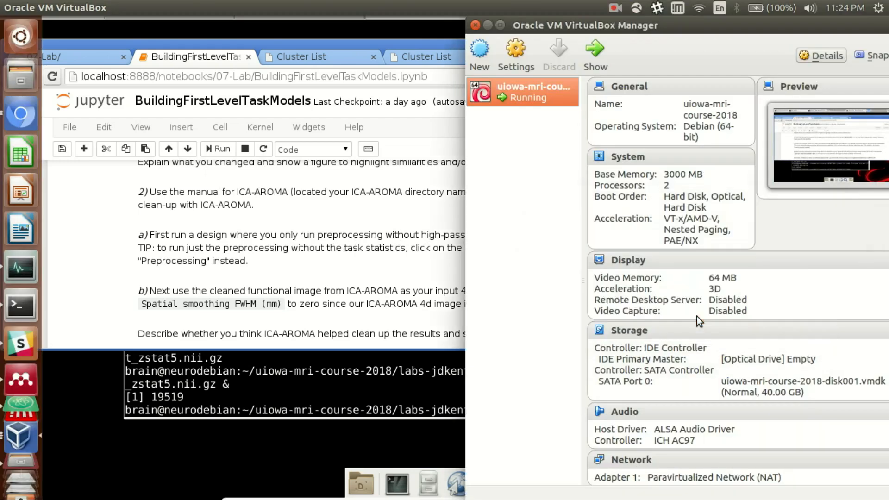
left_click(485, 23)
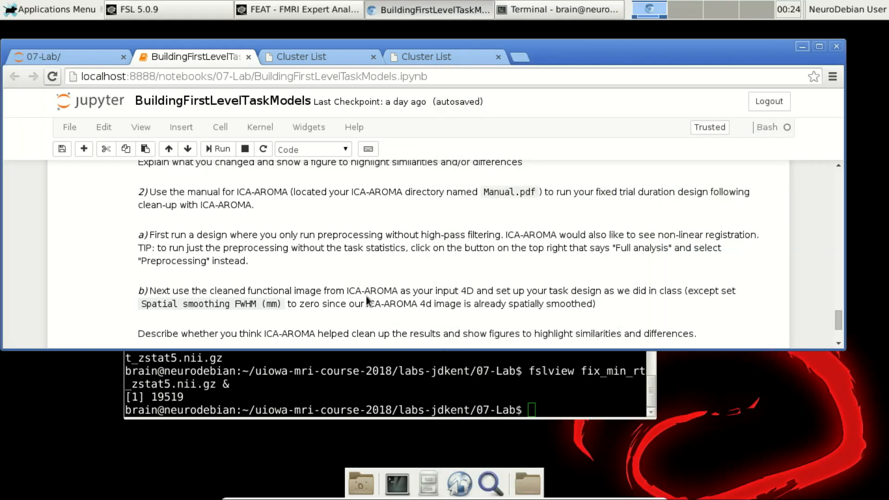
left_click(556, 384)
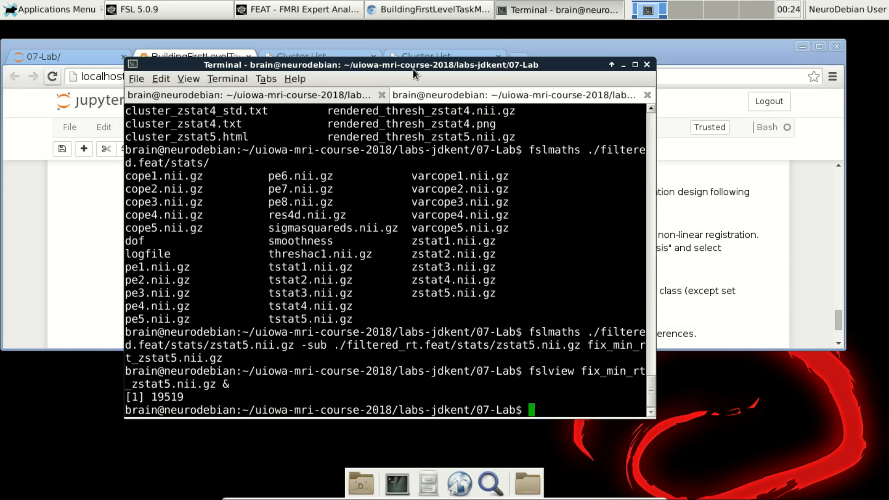
left_click_drag(413, 68, 429, 52)
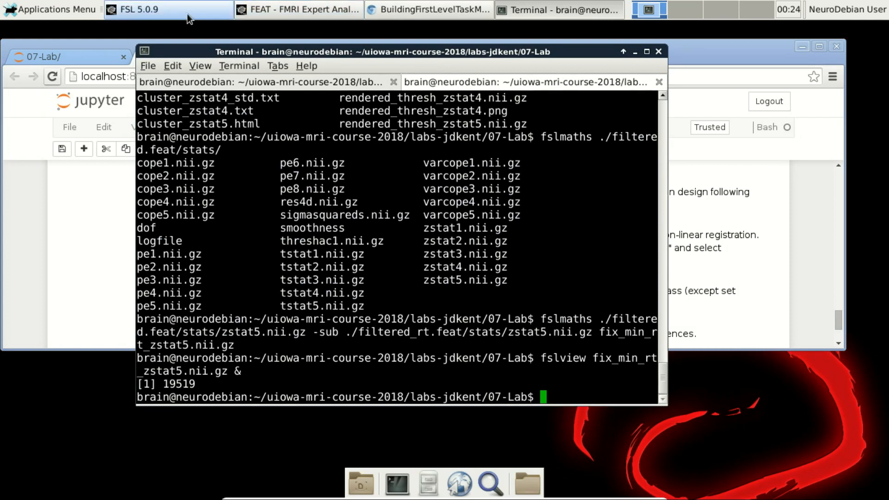
Load the basicDesign_jk_pre_ica.fsf setup into FEAT, with the analysis type set to Preprocessing
left_click(281, 17)
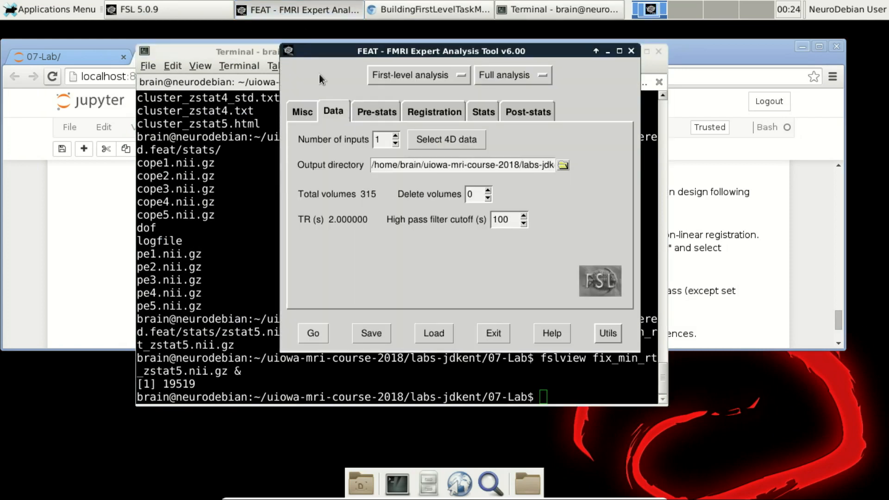
left_click(425, 335)
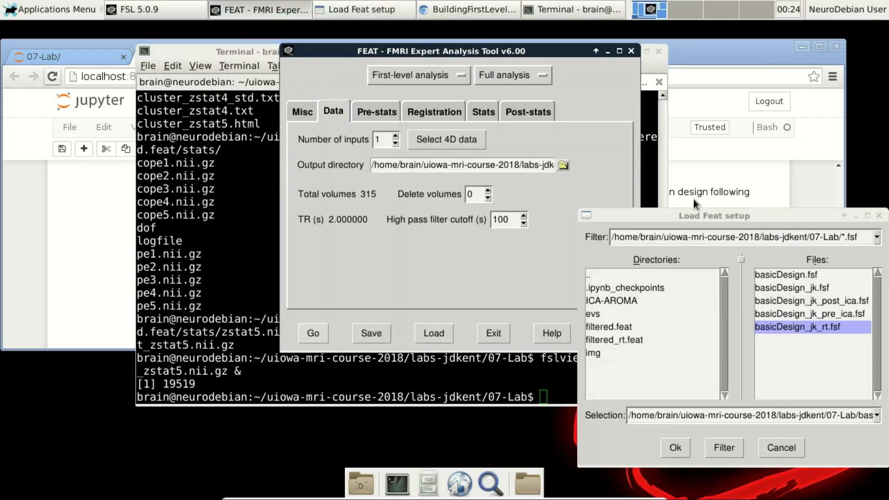
left_click_drag(697, 211, 552, 191)
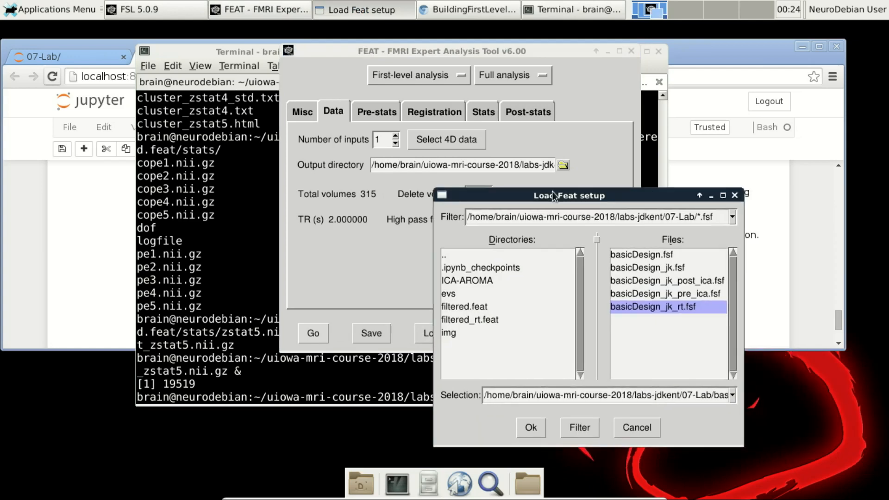
left_click(690, 293)
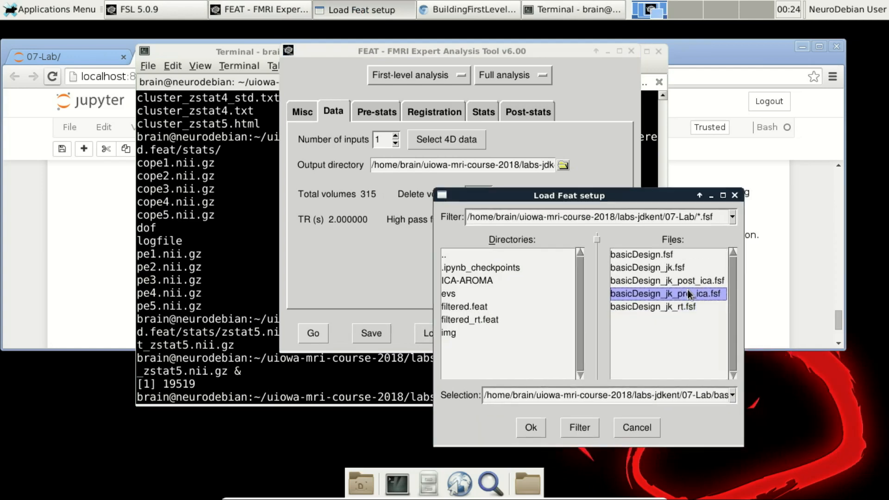
left_click(531, 427)
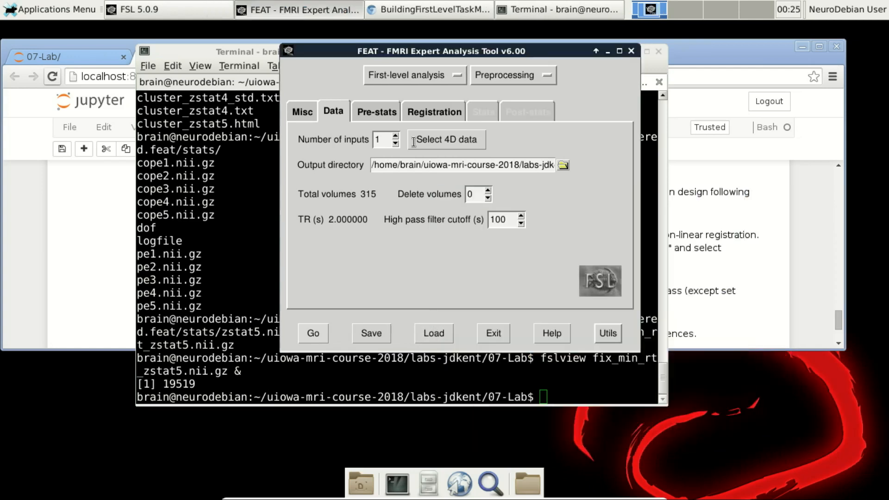
left_click(498, 75)
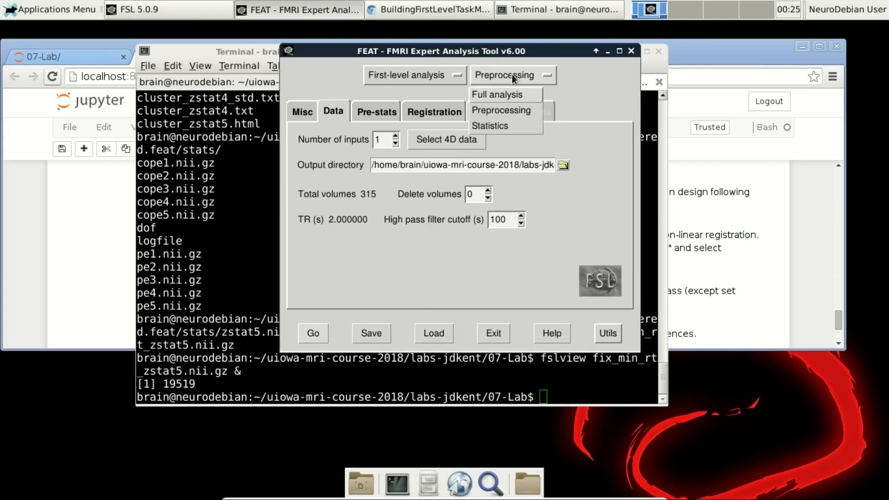
left_click(515, 111)
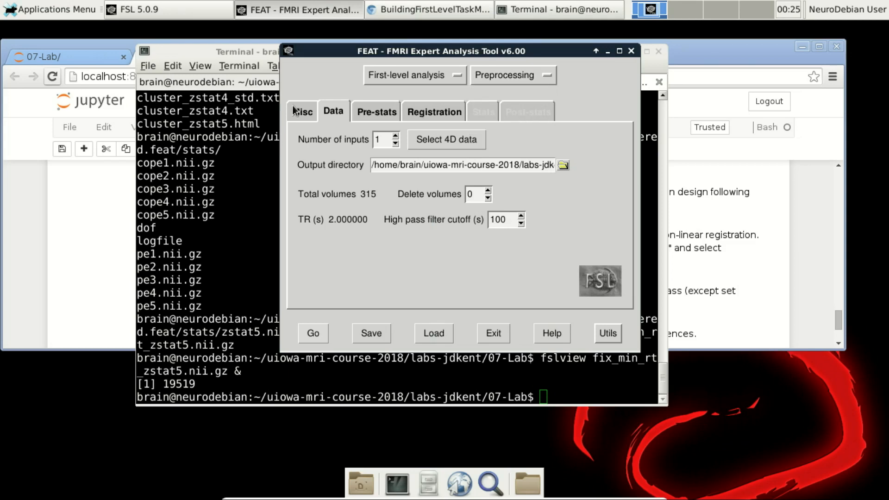
Review the pre-stats, registration and miscellaneous settings of the preprocessing design
left_click(373, 114)
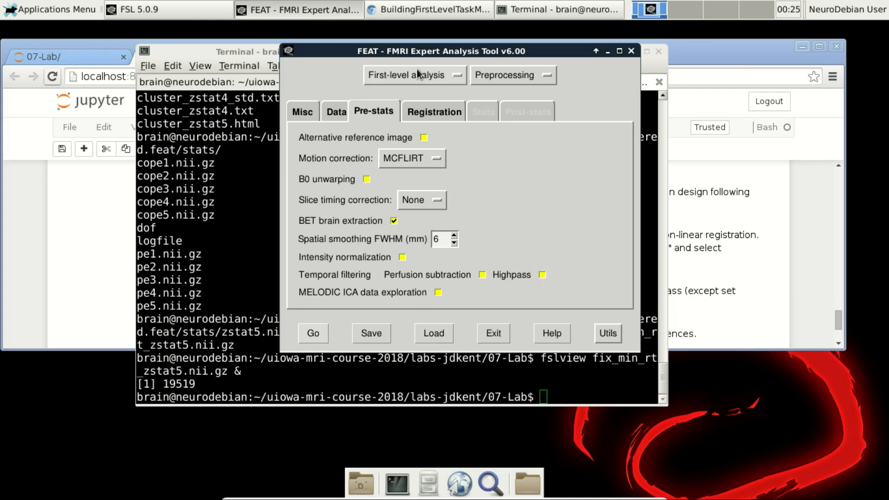
left_click(418, 111)
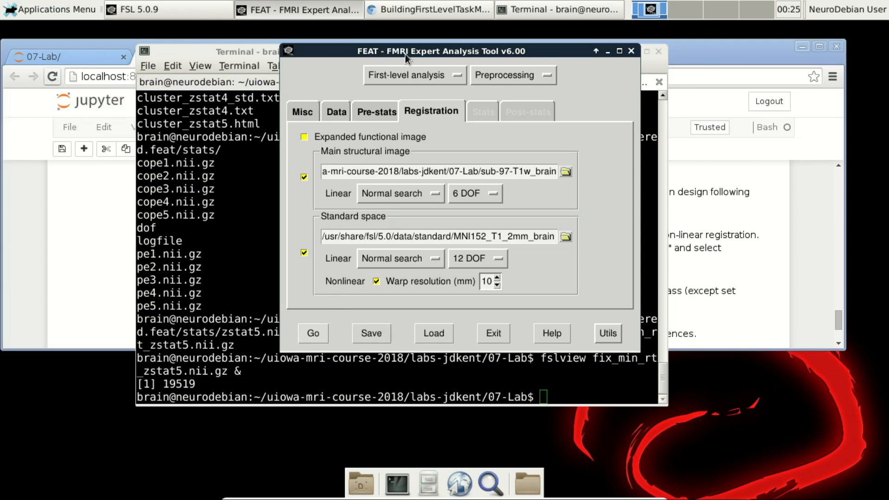
left_click_drag(414, 49, 404, 80)
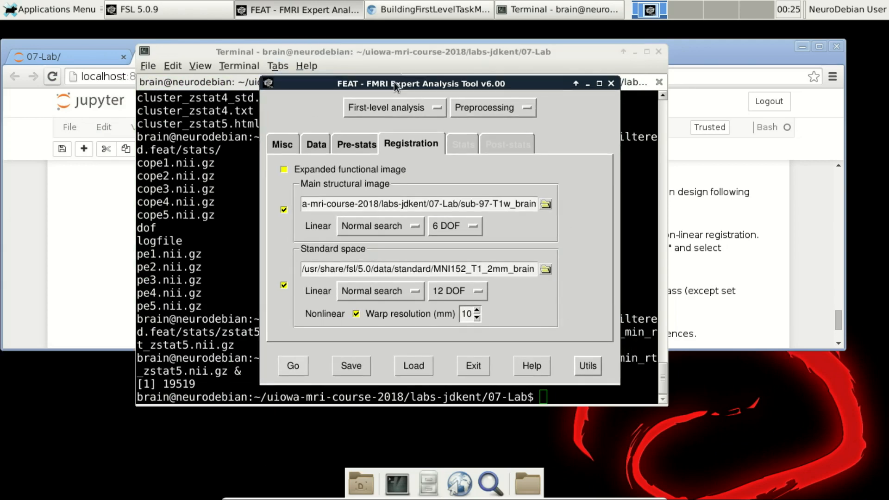
left_click(289, 144)
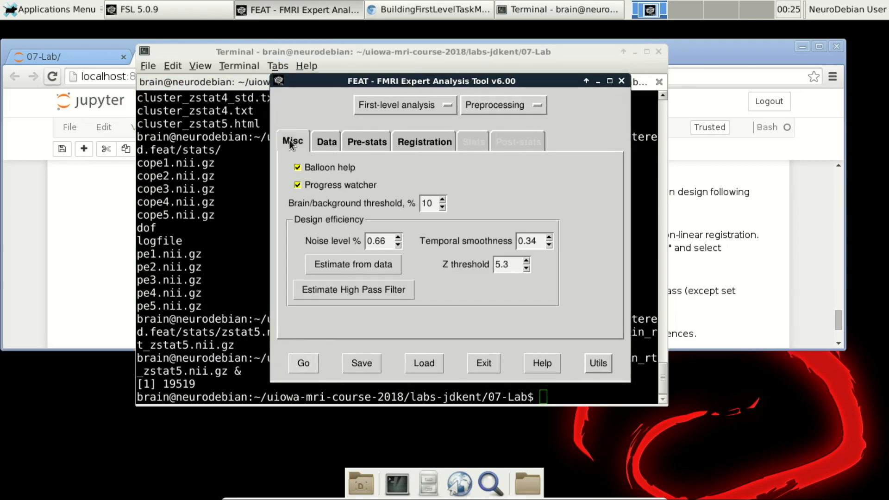
Check the output directory path and the selected 4D input file of the preprocessing design
left_click(324, 143)
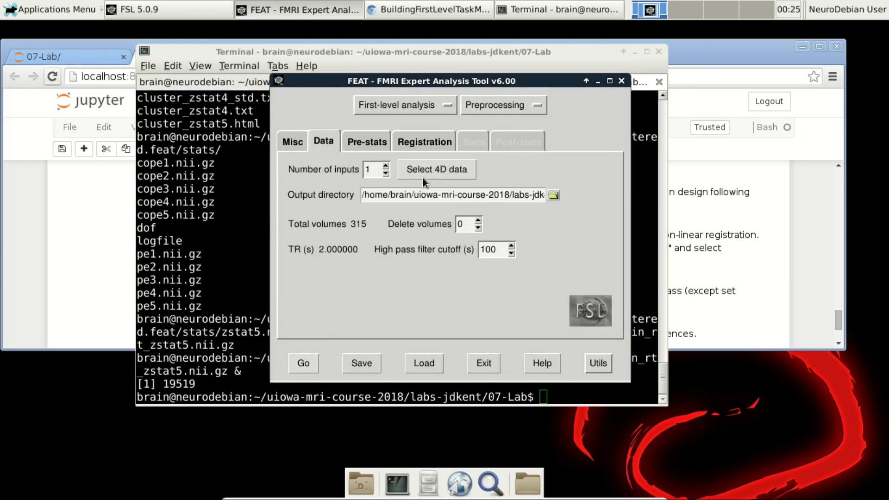
left_click_drag(384, 197, 551, 209)
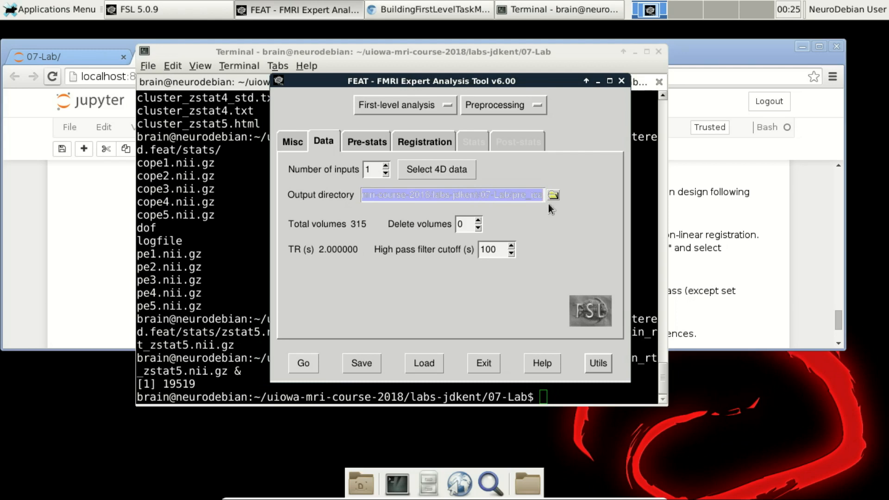
left_click(482, 194)
left_click_drag(495, 195, 540, 193)
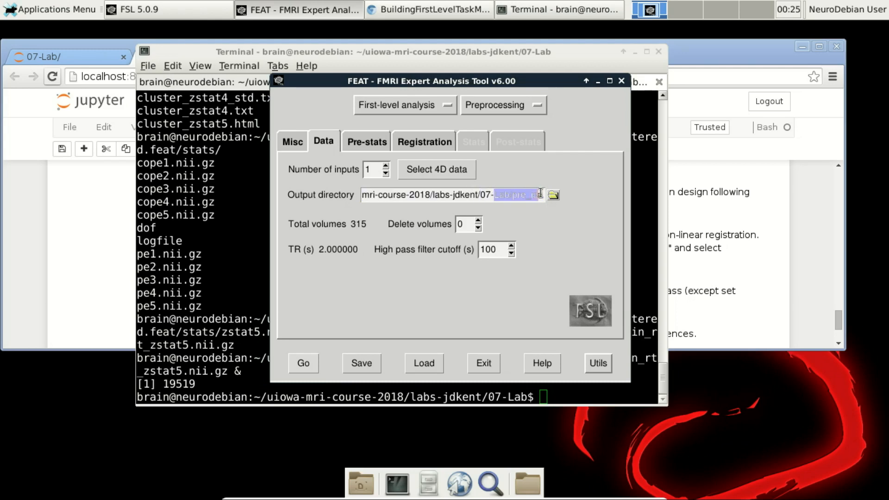
left_click_drag(456, 195, 507, 199)
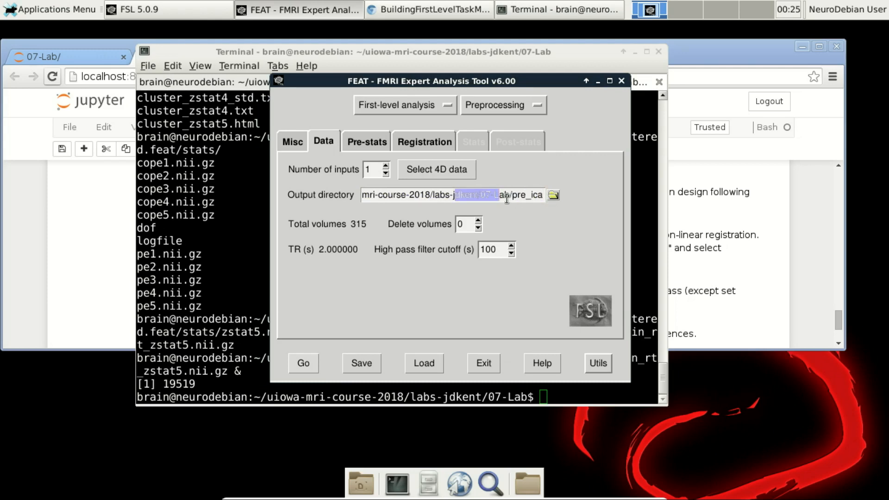
left_click(461, 171)
left_click_drag(579, 234, 568, 248)
left_click(569, 232)
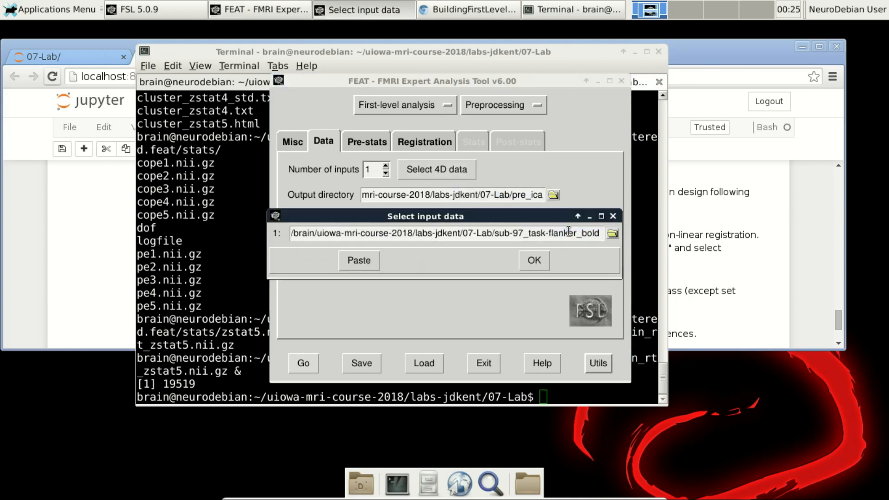
left_click(534, 262)
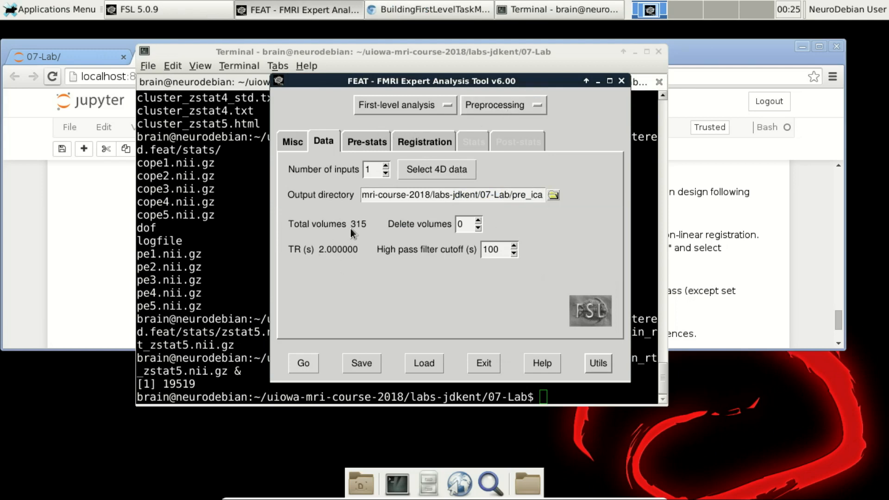
Save the FEAT setup as basicDesign_jk_pre_ica.fsf in the 07-Lab folder and start the preprocessing run
left_click_drag(410, 75, 431, 73)
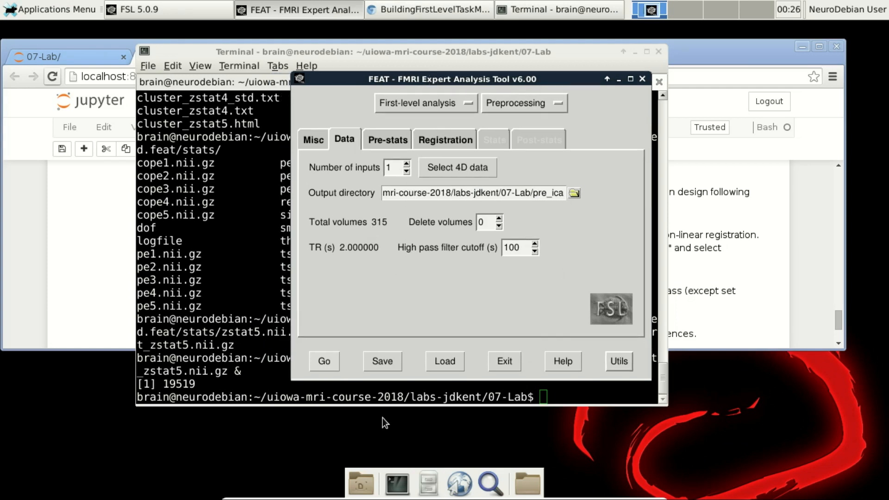
left_click(380, 364)
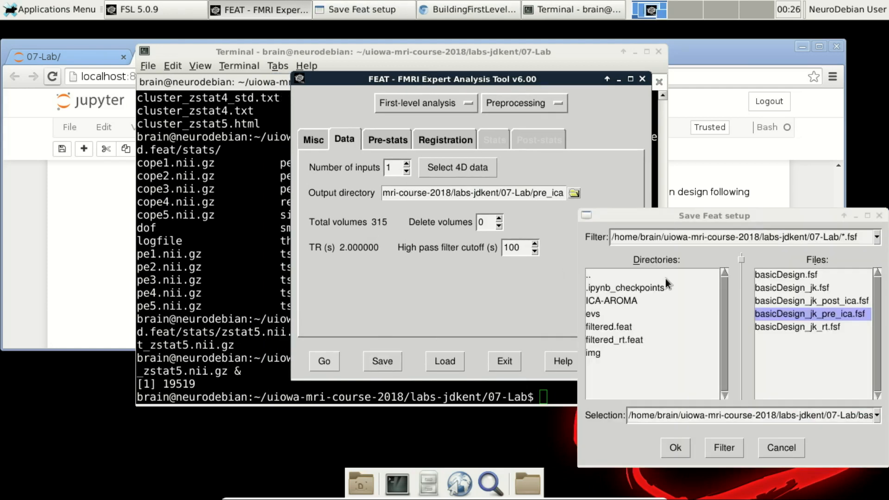
left_click_drag(675, 210, 381, 123)
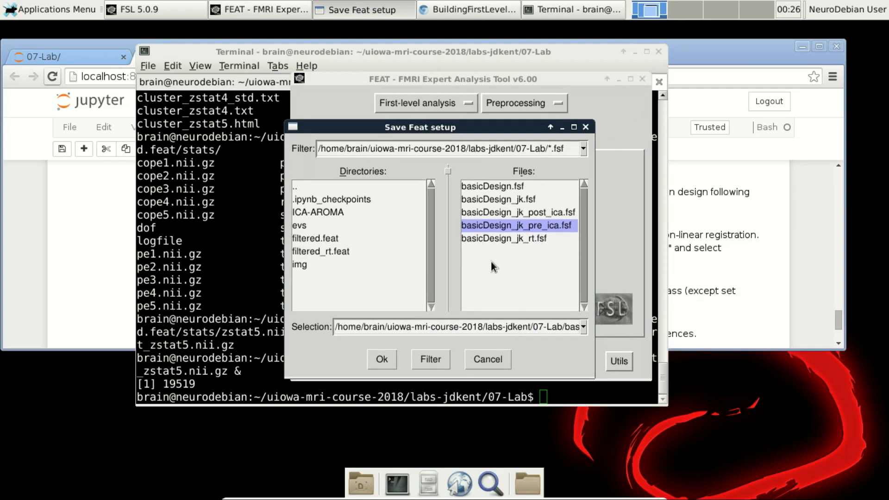
left_click_drag(399, 327, 692, 324)
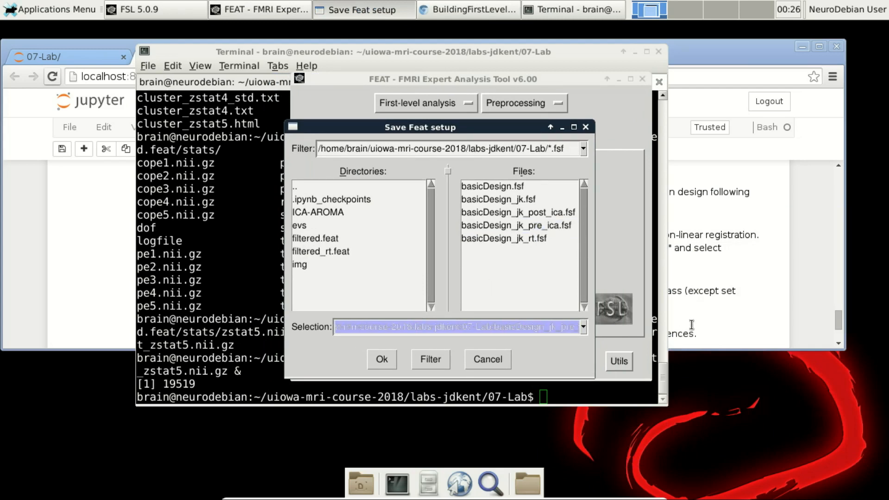
left_click(556, 325)
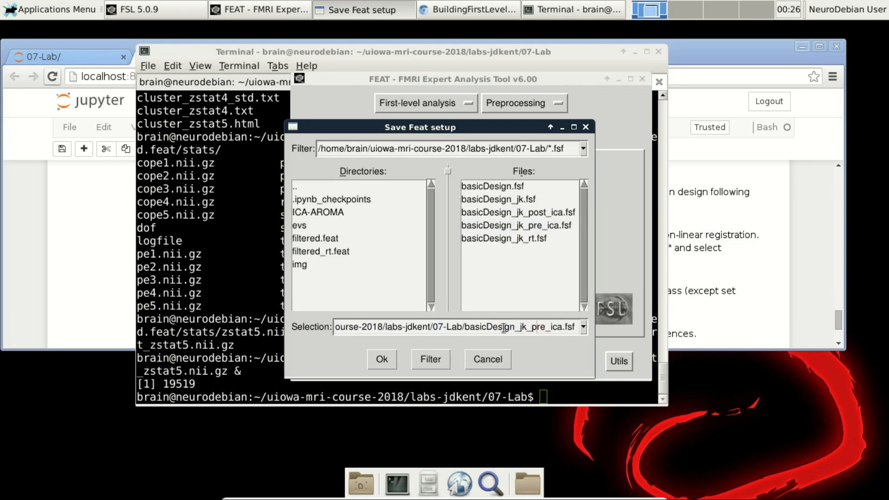
left_click(384, 360)
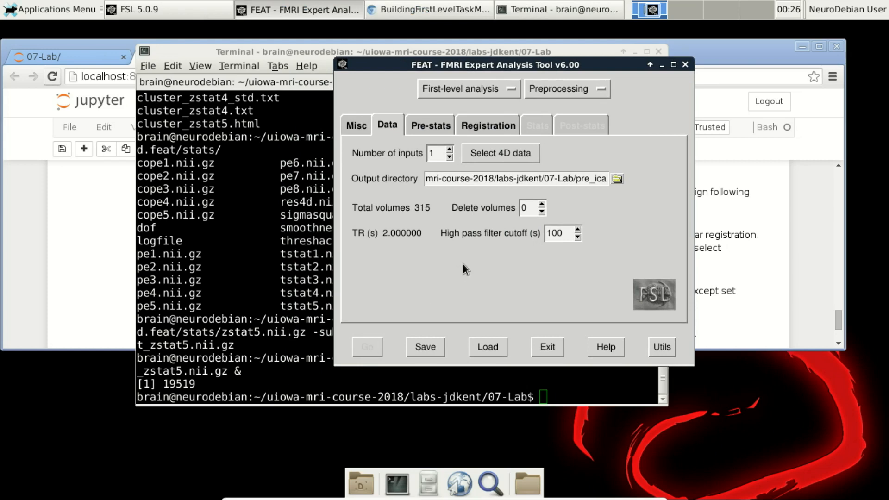
scroll(360, 229, "down", 4)
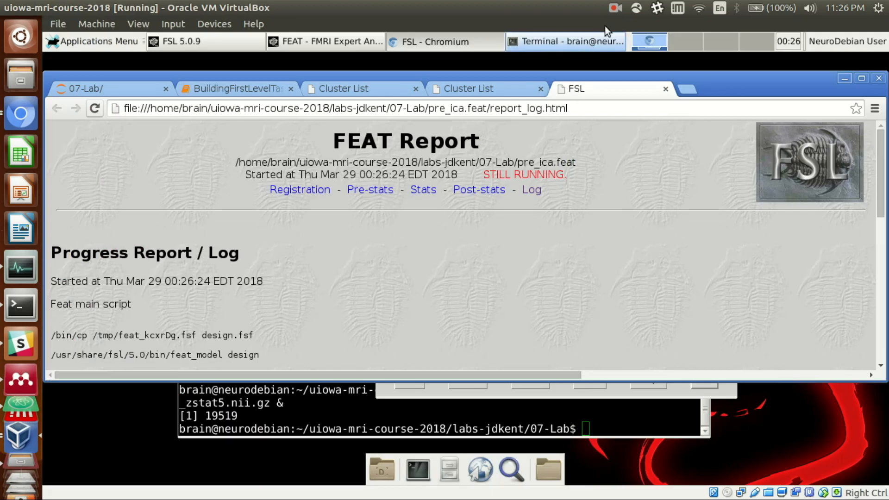
left_click(614, 9)
left_click(620, 40)
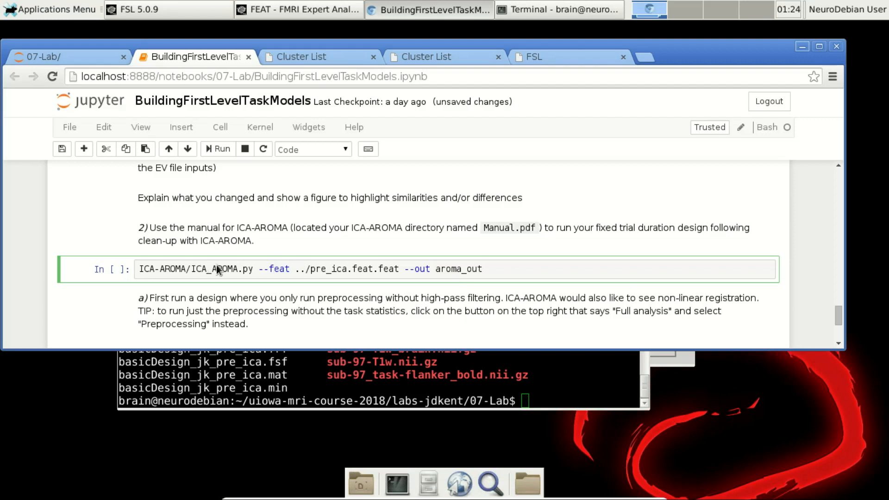
Examine the pre_ica.feat progress log for the run's completion and its registration and preprocessing commands
left_click(562, 59)
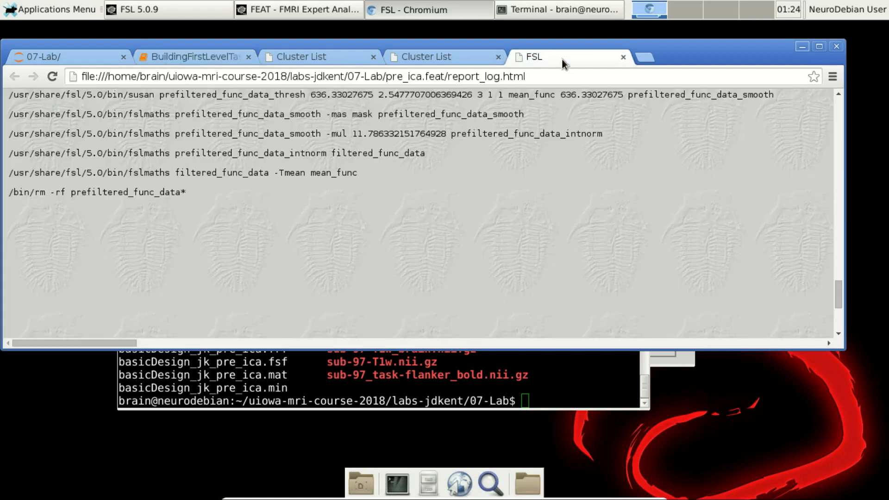
scroll(338, 193, "up", 15)
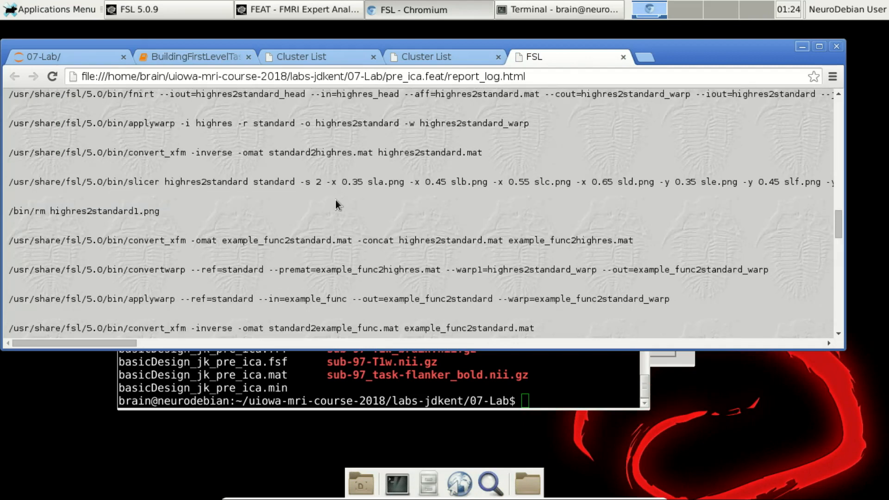
scroll(337, 202, "up", 10)
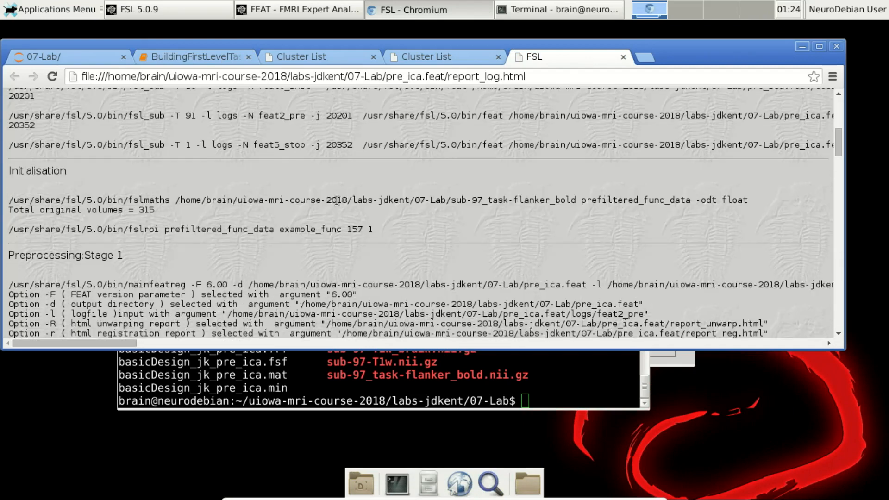
scroll(337, 200, "up", 10)
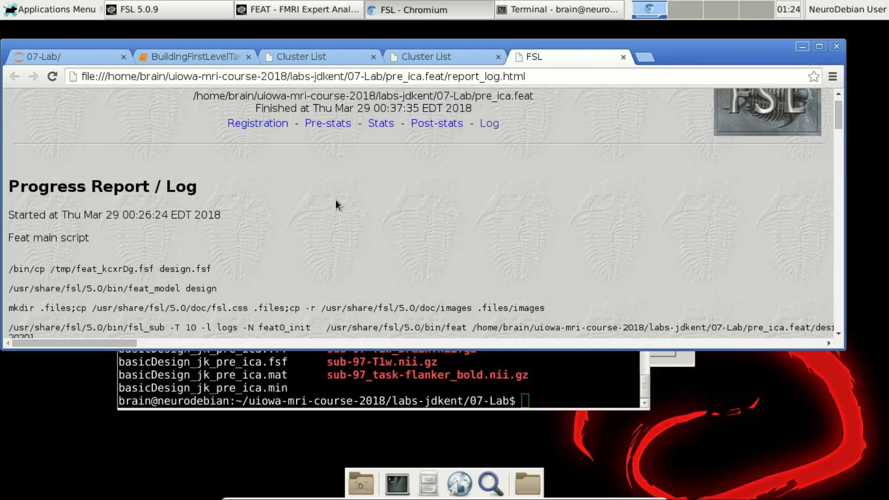
scroll(336, 201, "down", 15)
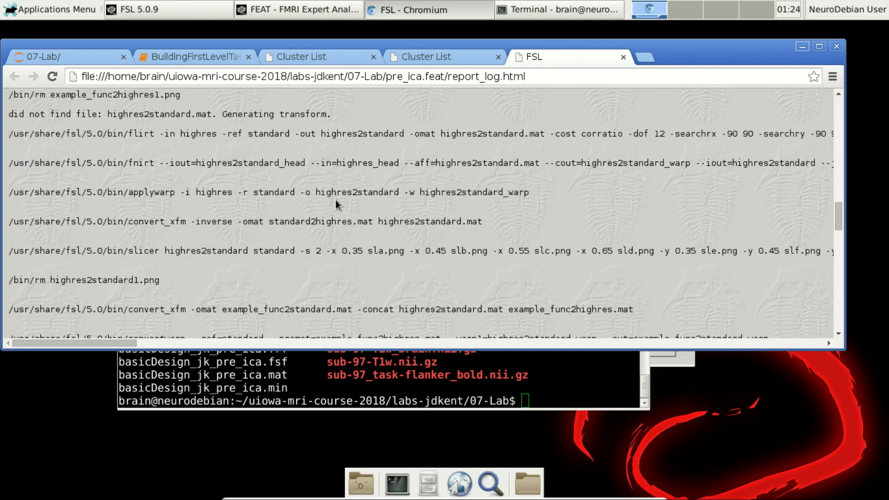
scroll(336, 204, "down", 5)
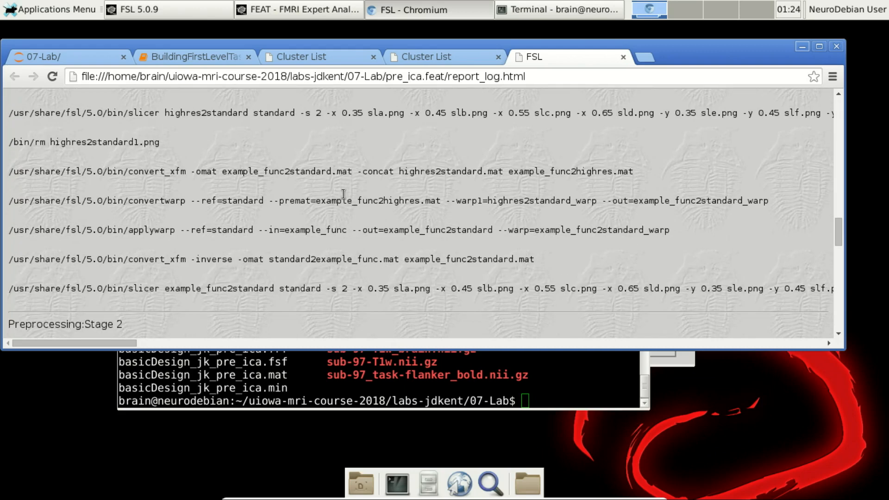
scroll(343, 194, "down", 10)
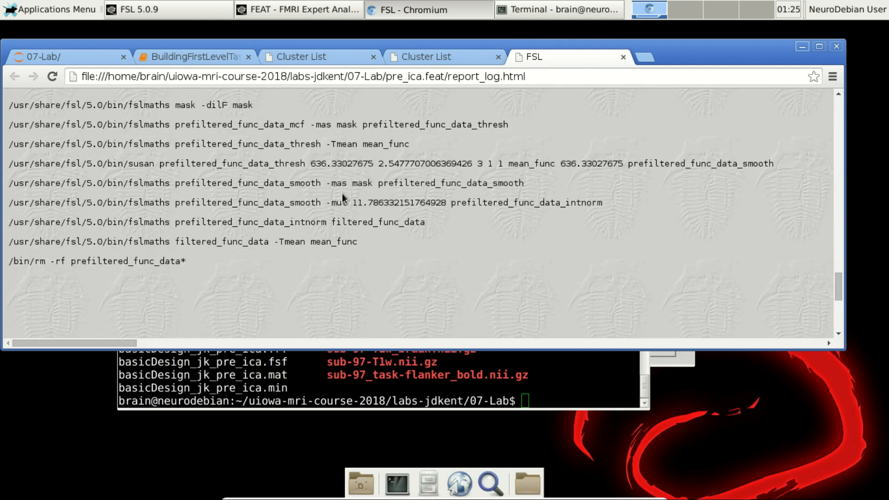
scroll(283, 200, "up", 1)
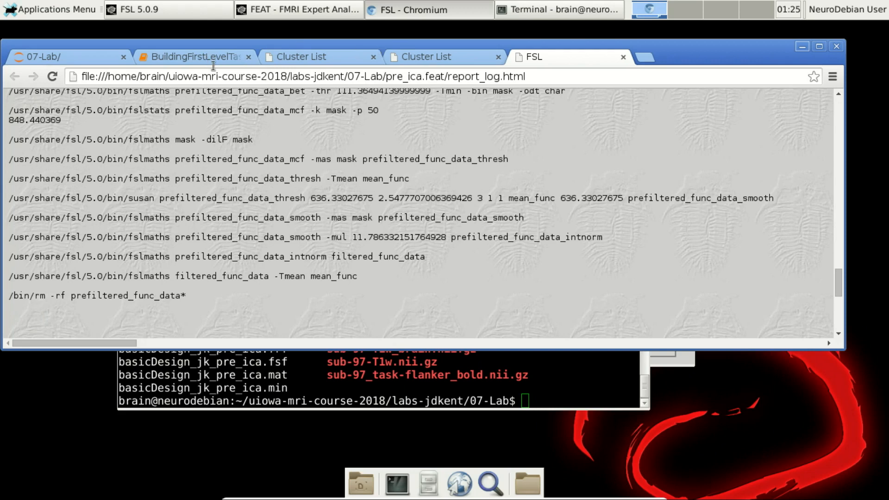
Correct the notebook's ICA_AROMA.py command to use ../pre_ica.feat as the FEAT directory and ../aroma_out as the output
left_click(187, 57)
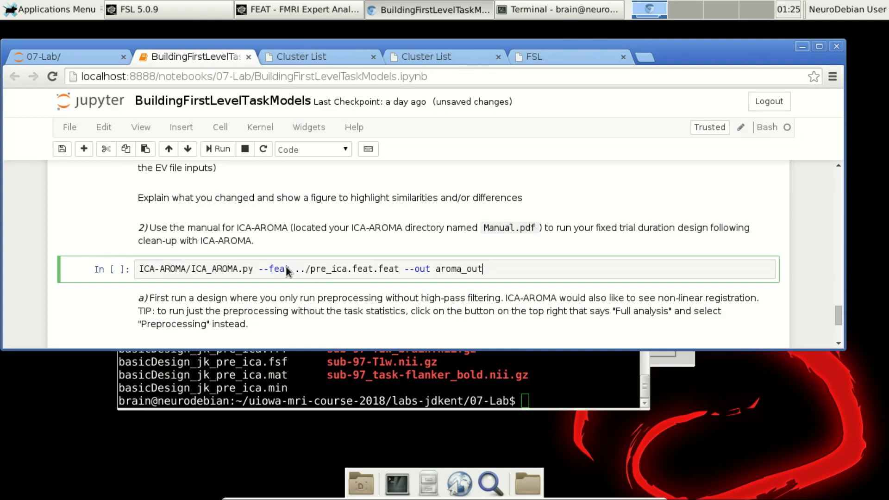
left_click(439, 269)
type("../")
key("Left")
key("Left")
key("Left")
key("Left")
key("Left")
key("Left")
key("Left")
key("BackSpace")
key("BackSpace")
key("BackSpace")
key("BackSpace")
key("BackSpace")
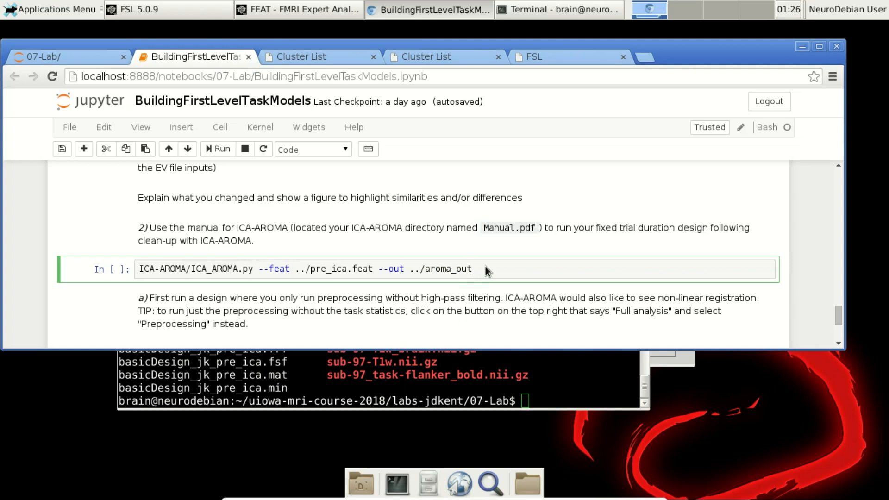
Try to run the notebook's ICA_AROMA.py command cell with the --feat and --out options
key("shift+Return")
scroll(480, 270, "down", 4)
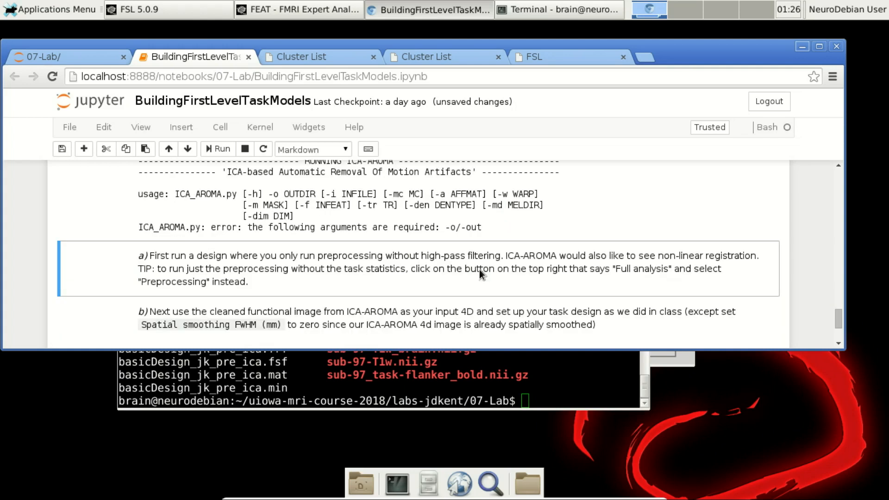
scroll(479, 269, "up", 1)
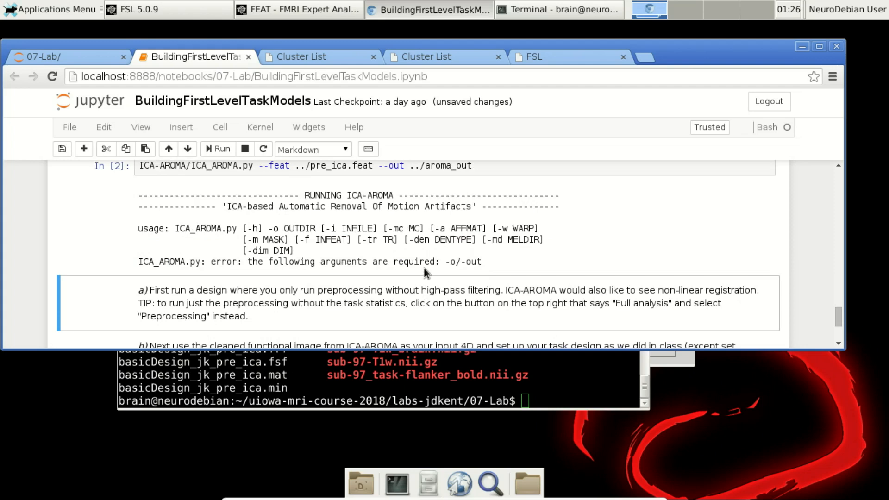
scroll(424, 268, "up", 1)
Shorten the ICA_AROMA.py options to the single-dash forms -out and -feat, rerunning the notebook cell after each correction
left_click(389, 198)
key("BackSpace")
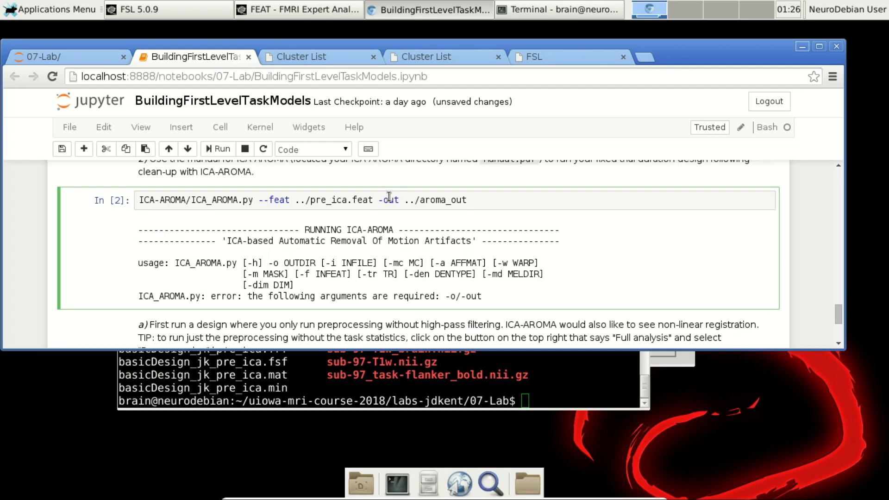
key("shift+Return")
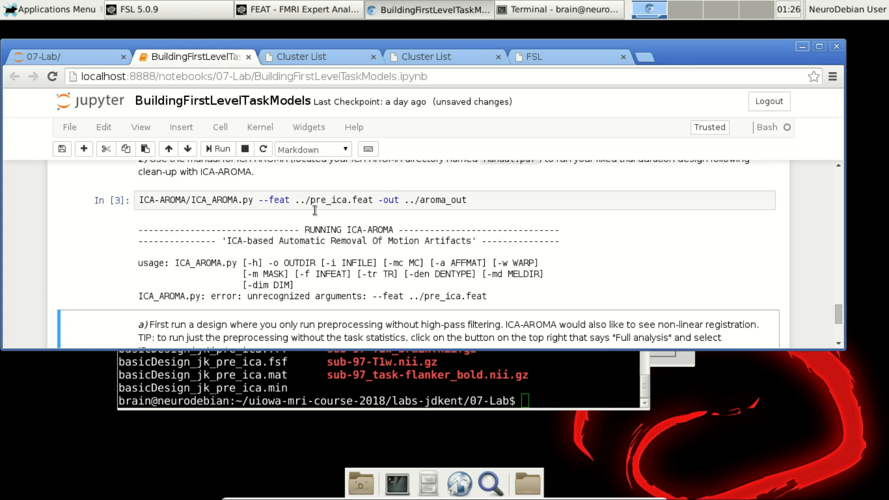
right_click(264, 201)
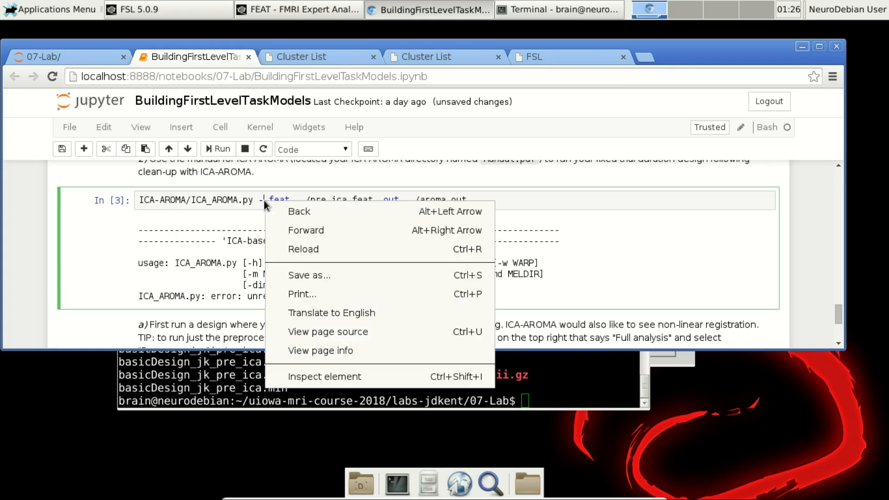
left_click(259, 191)
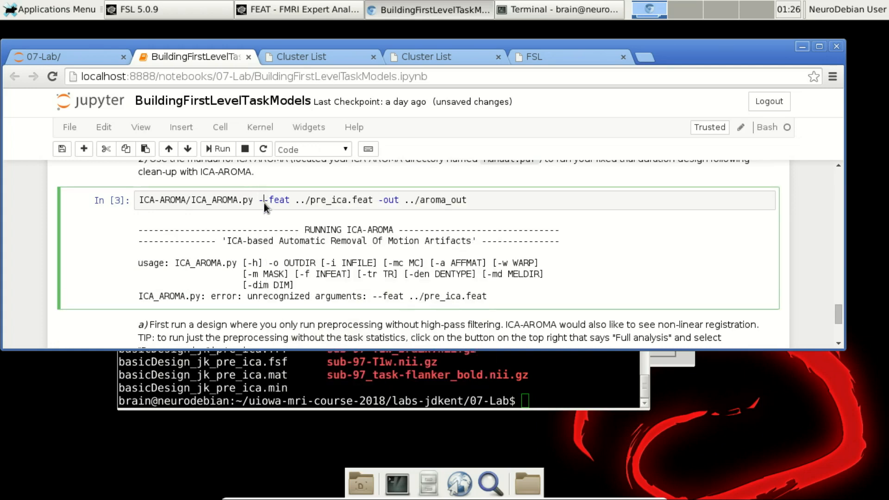
right_click(264, 204)
left_click(264, 201)
key("BackSpace")
key("shift+Return")
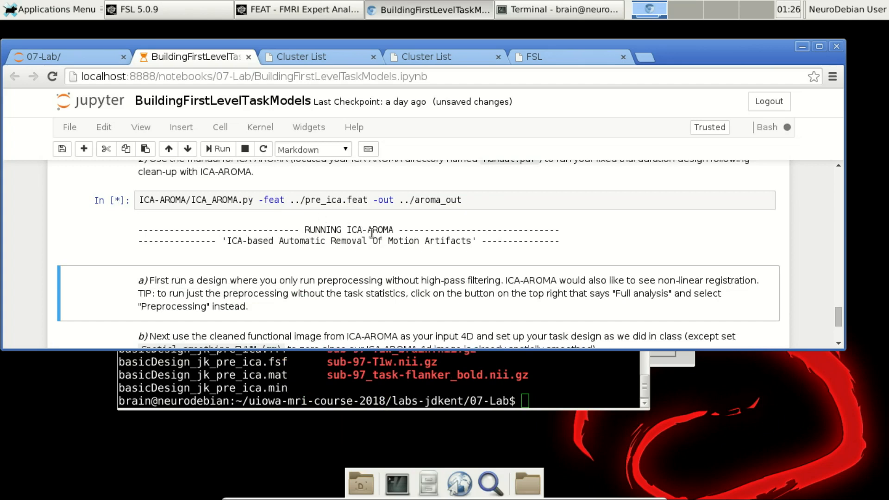
scroll(371, 233, "up", 3)
scroll(371, 233, "down", 3)
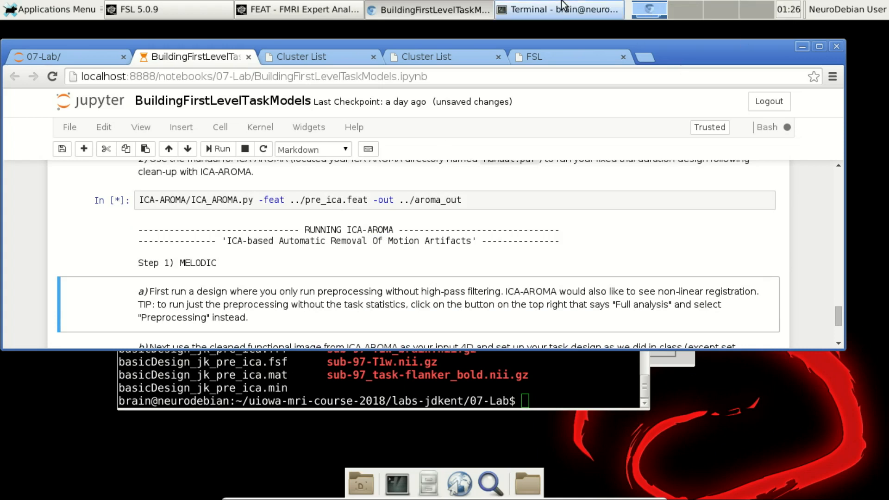
key("Control_R+f")
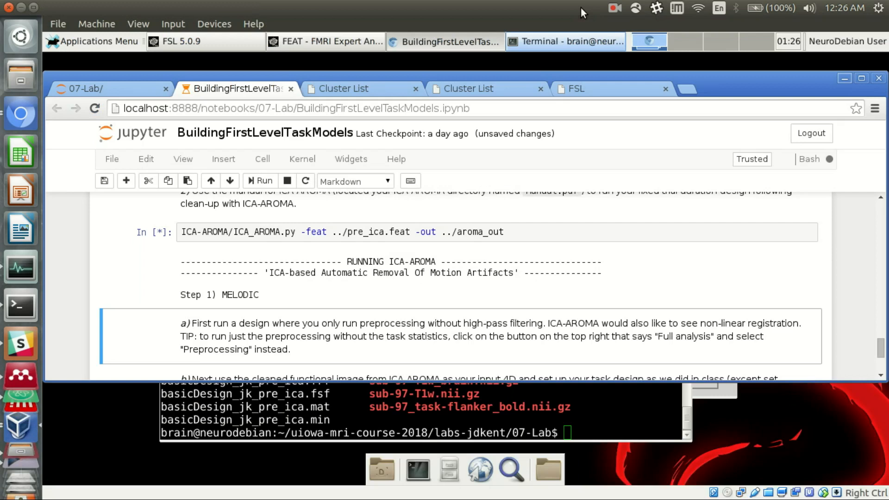
left_click(614, 8)
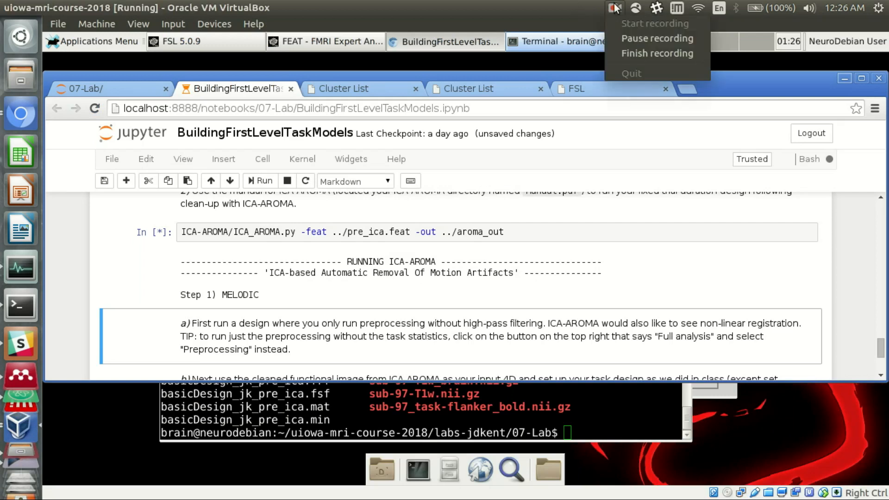
left_click(624, 37)
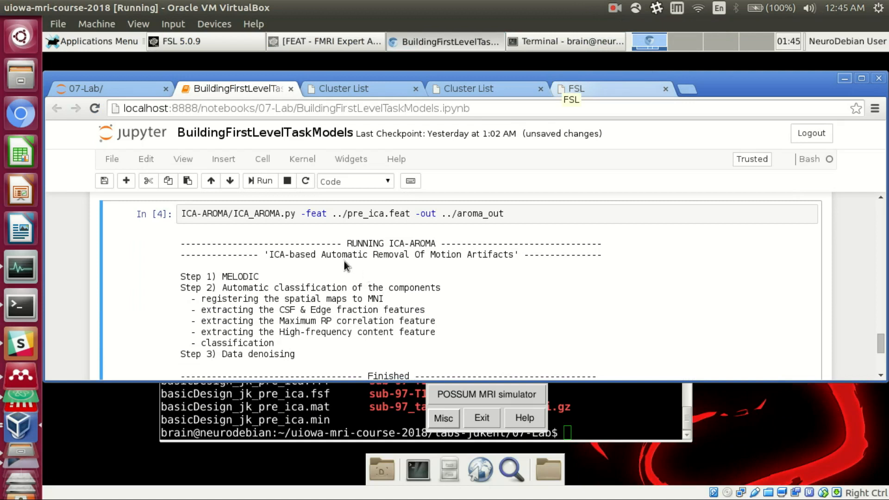
Review the ICA-AROMA output below the notebook cell to check whether all processing stages ran
scroll(310, 259, "down", 3)
scroll(312, 260, "up", 1)
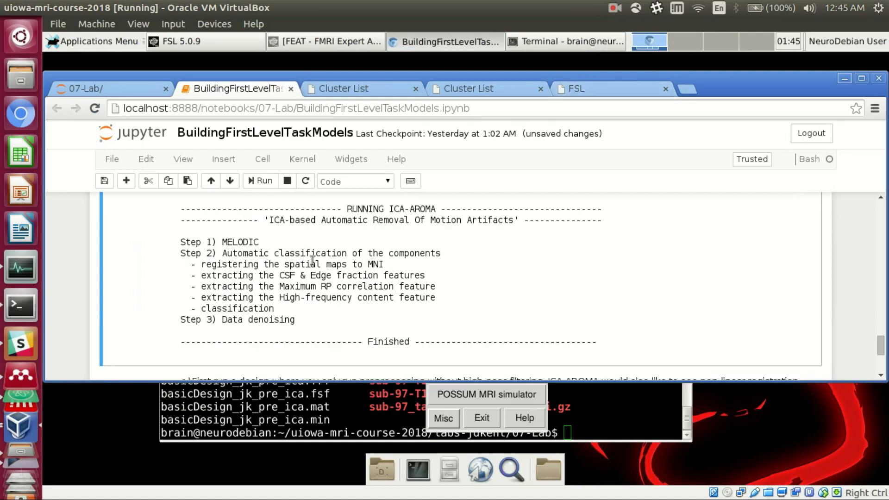
scroll(313, 261, "up", 1)
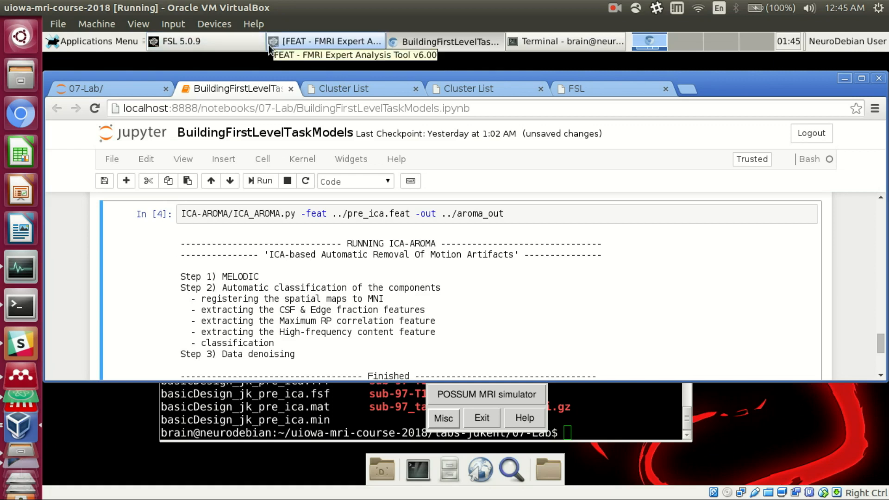
Switch to the FEAT window and load the setup basicDesign_jk_post_ica.fsf from the 07-Lab folder
left_click(308, 40)
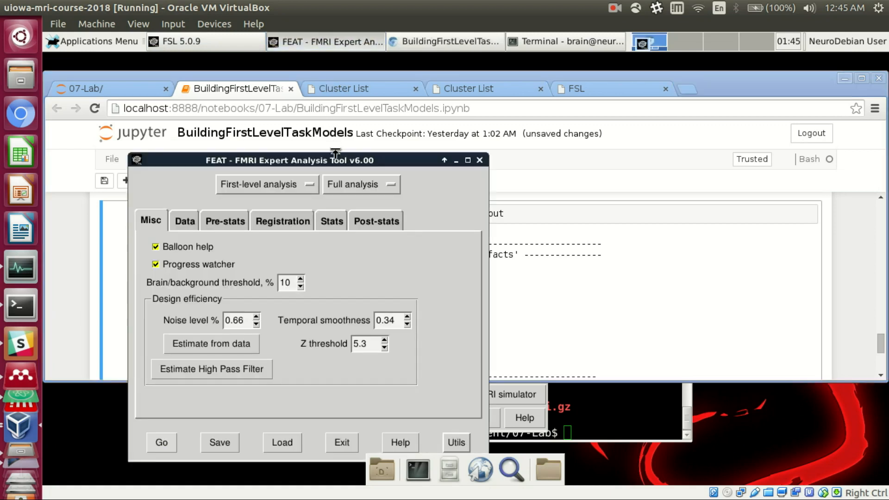
left_click_drag(337, 161, 476, 100)
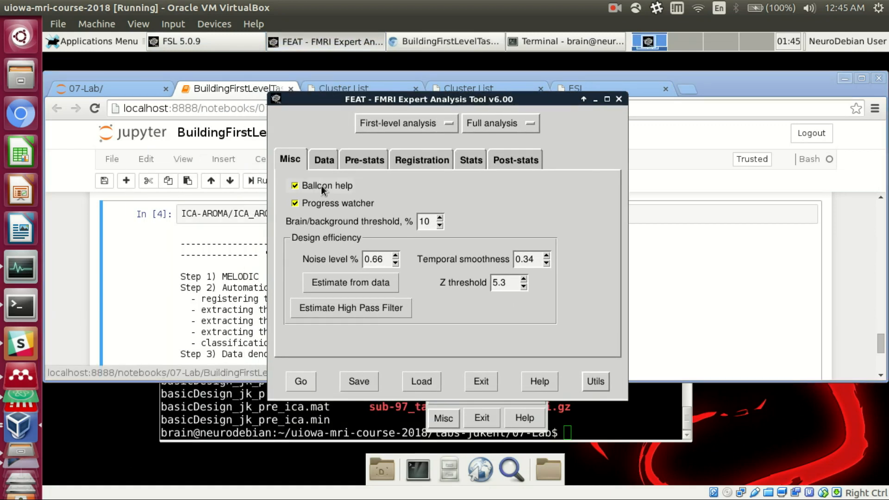
left_click(320, 160)
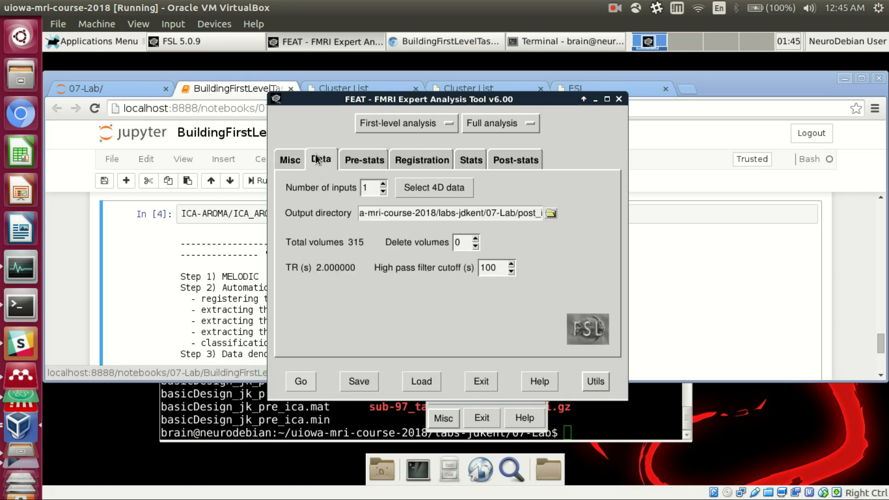
left_click(421, 382)
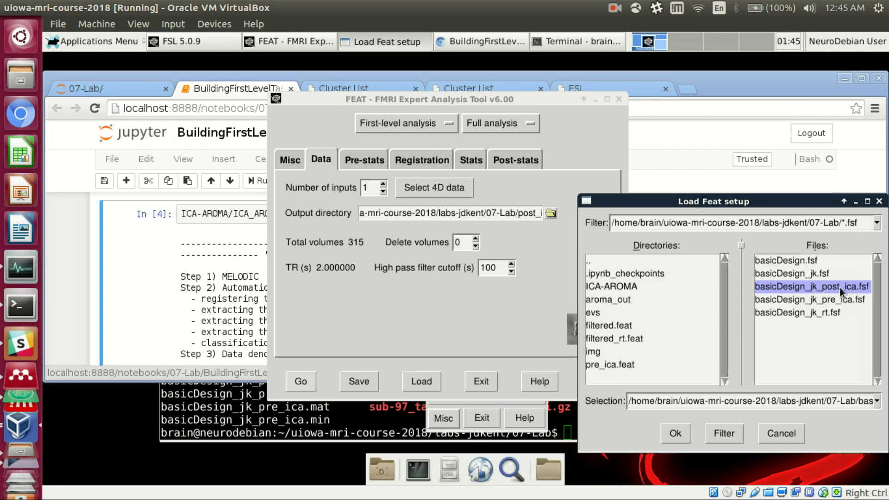
left_click(677, 434)
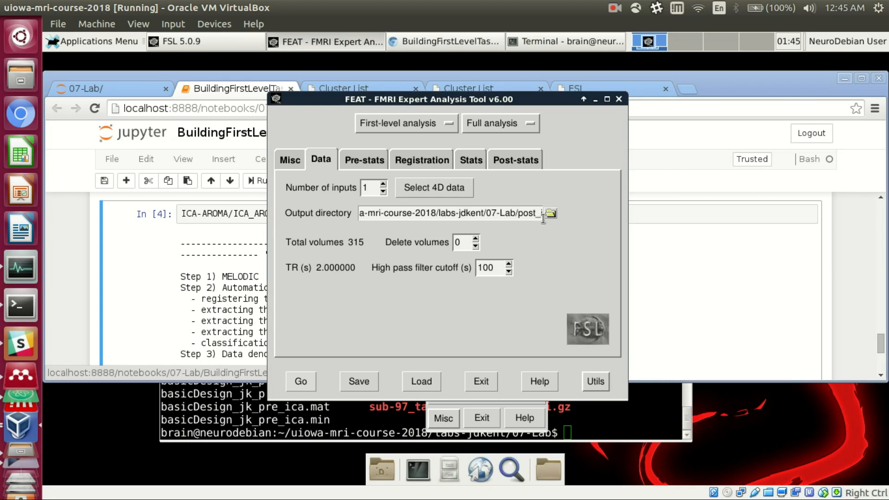
Check the full path of the 4D input file selected for the post-ICA design
left_click(425, 192)
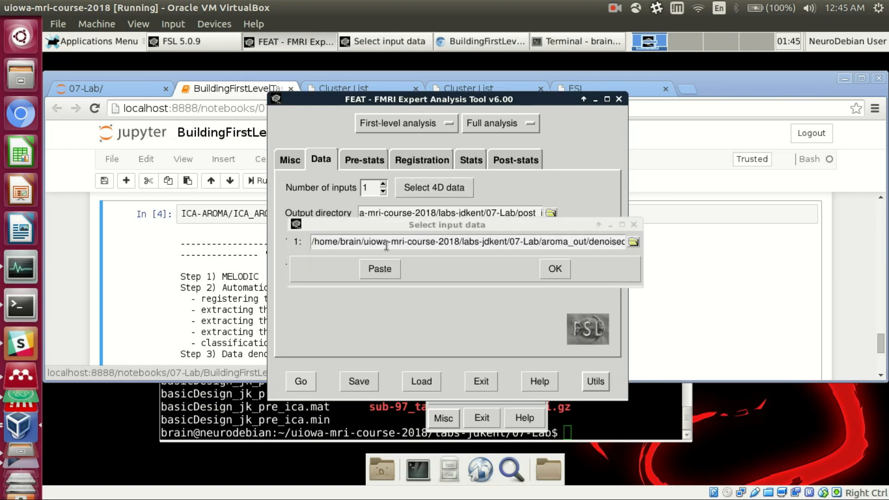
left_click_drag(388, 241, 400, 241)
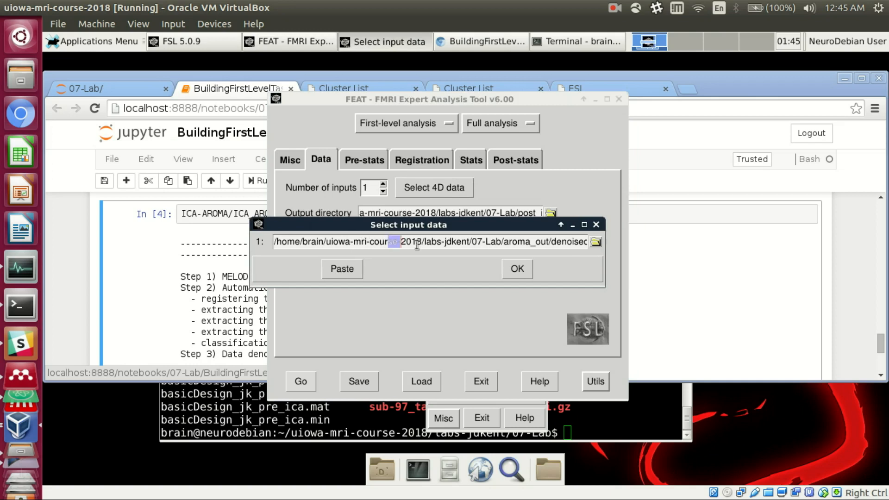
left_click(722, 214)
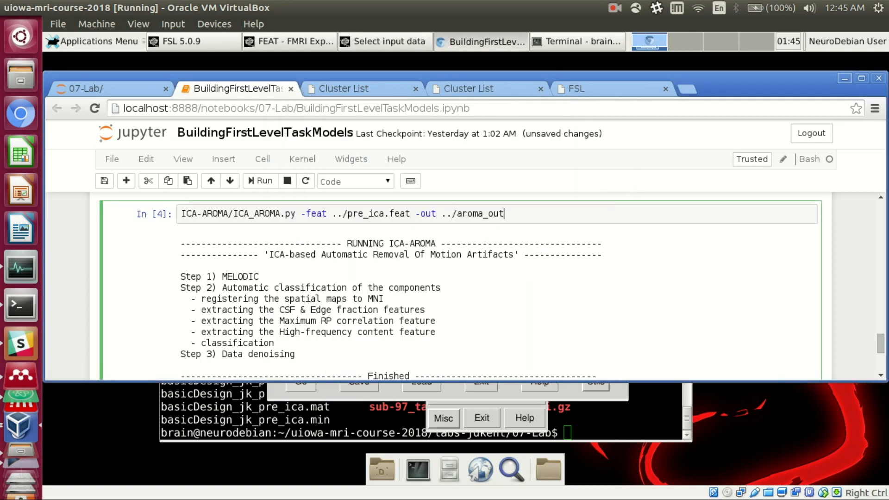
left_click(510, 397)
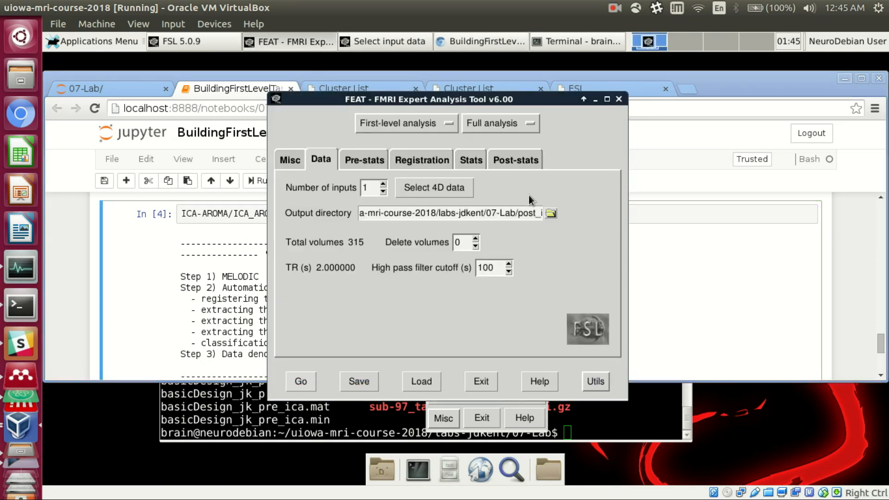
left_click(421, 188)
left_click_drag(503, 240, 532, 254)
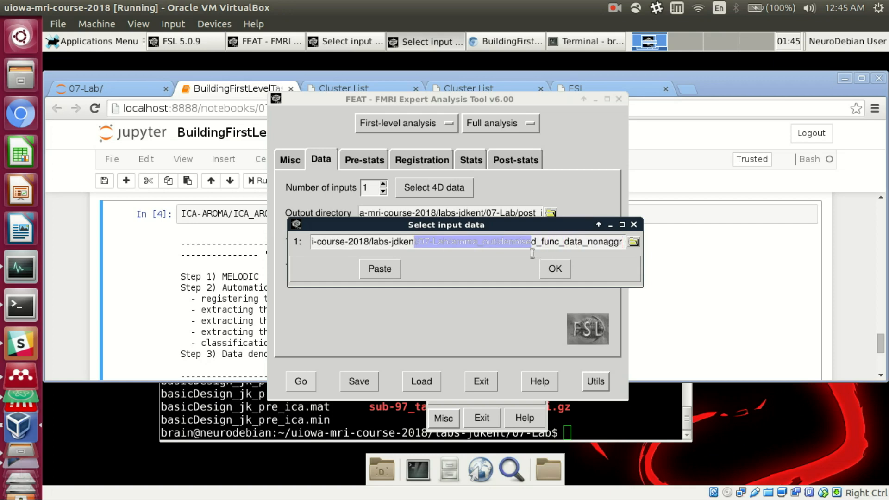
left_click(531, 244)
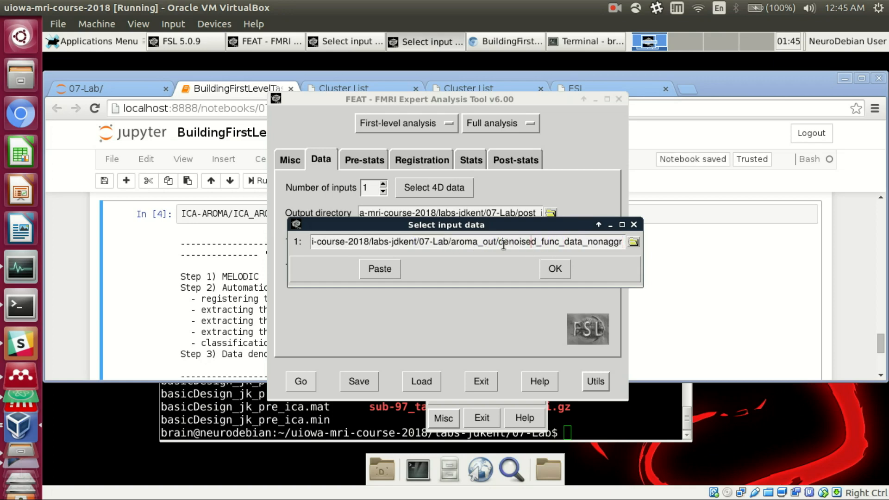
left_click_drag(578, 244, 631, 250)
left_click(570, 242)
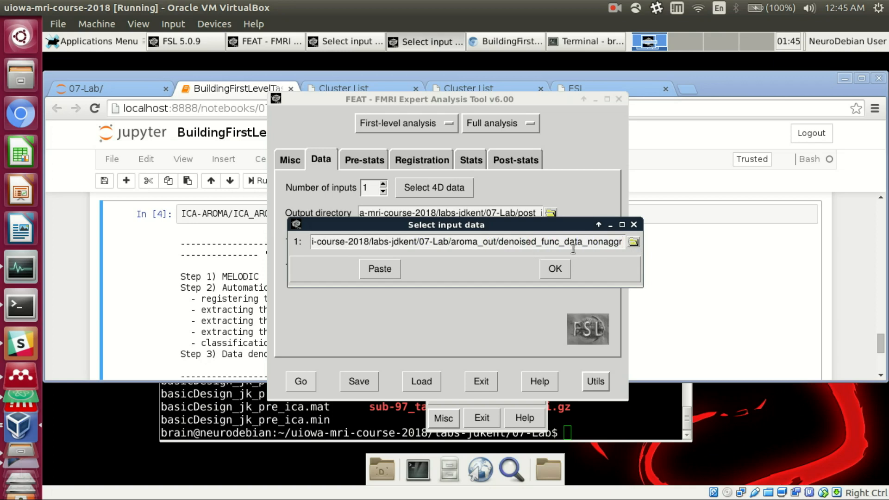
left_click(556, 268)
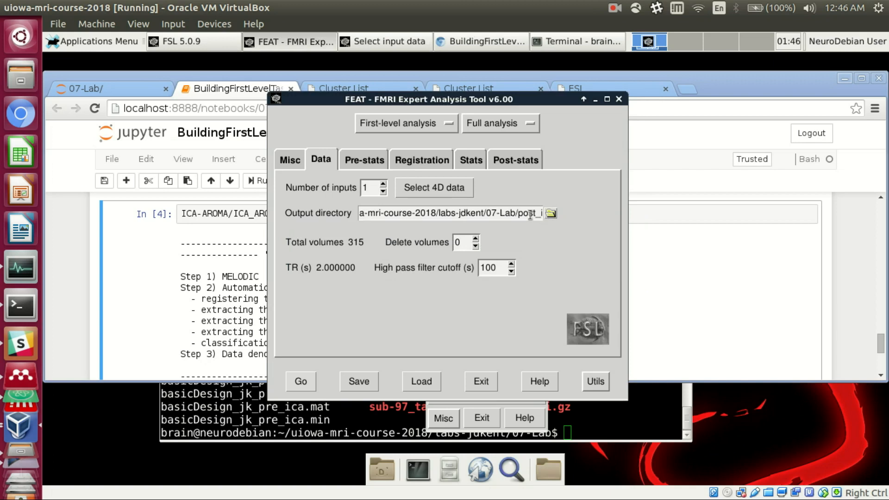
Check the output directory path and the pre-stats settings of the post-ICA design
left_click_drag(411, 213, 471, 214)
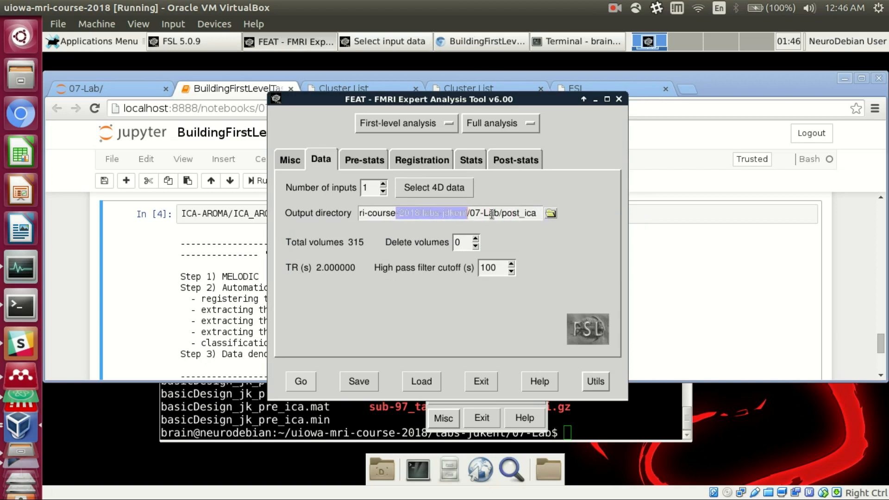
left_click(508, 214)
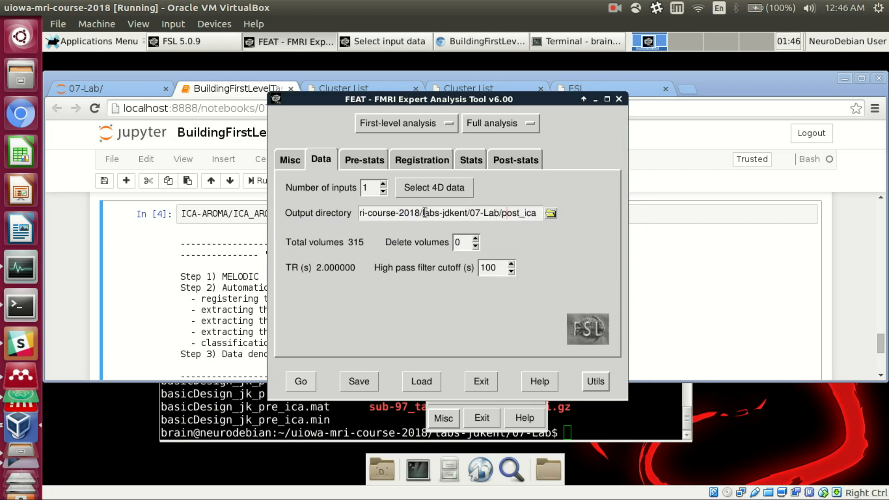
left_click(355, 159)
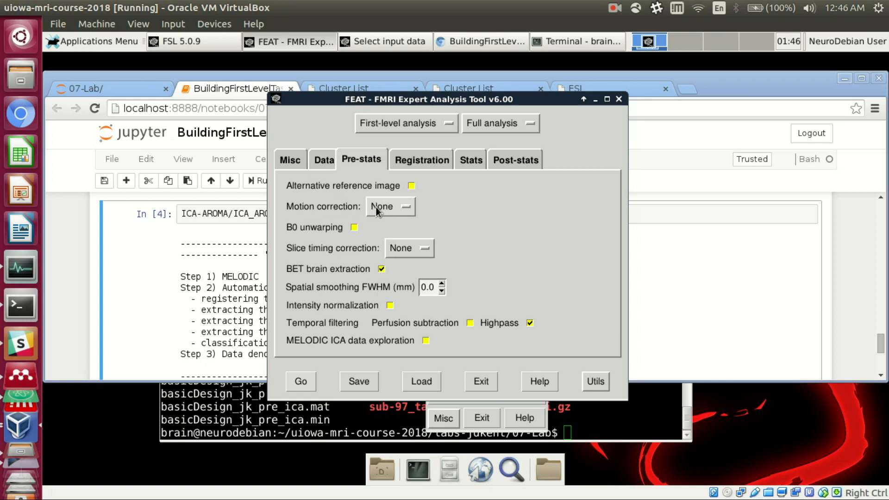
mouse_move(380, 207)
Switch to the terminal and change into the aroma_out directory
left_click(609, 432)
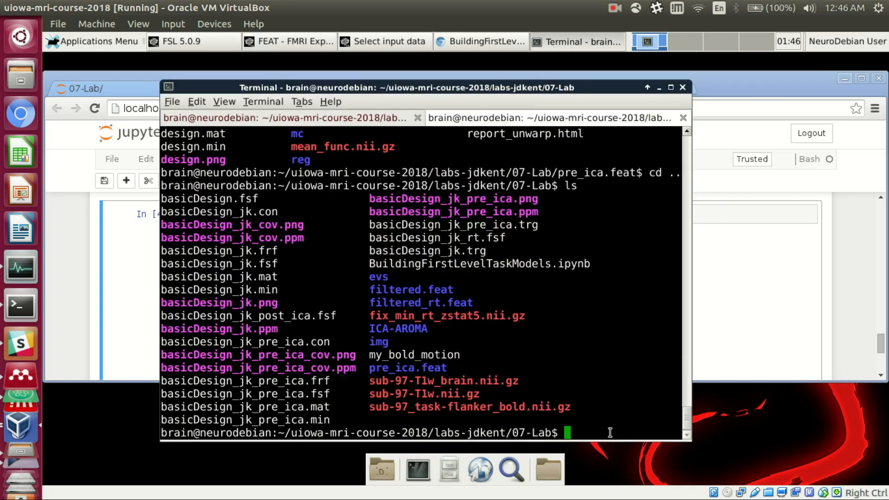
type("cd ar")
key("Tab")
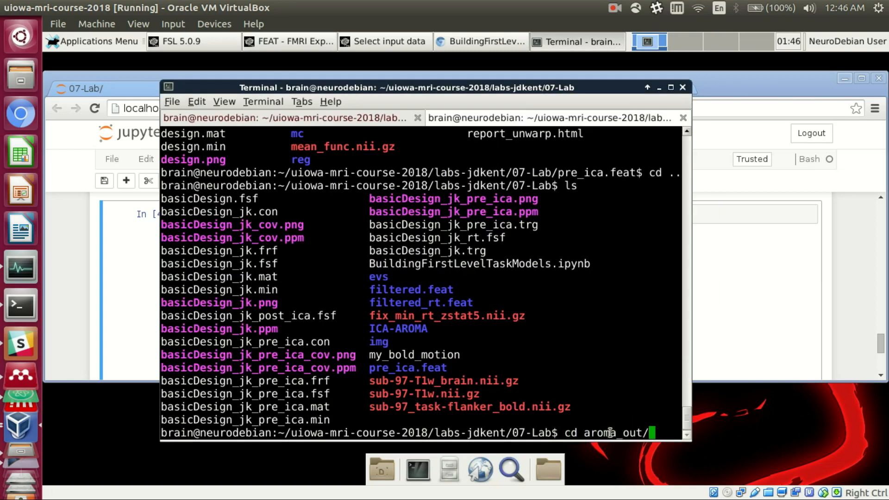
key("Return")
Open denoised_func_data_nonaggr.nii.gz with fslview as a background process
type("fslview")
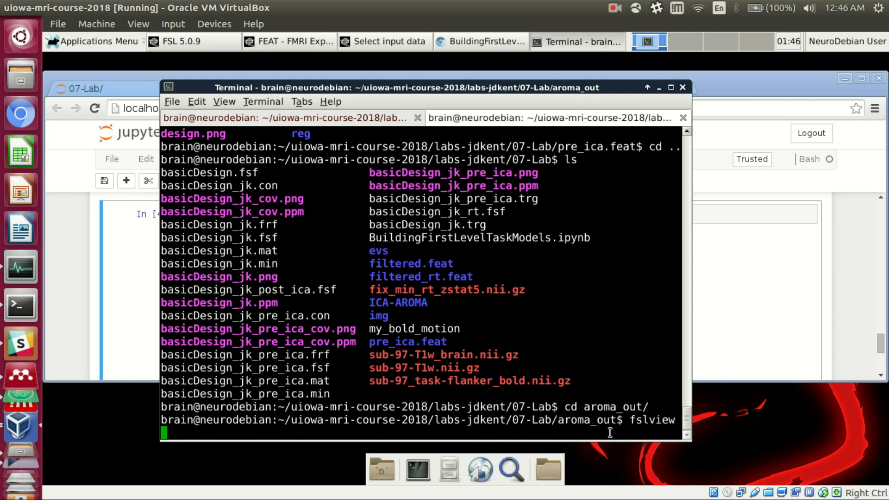
key("Tab")
key("Tab")
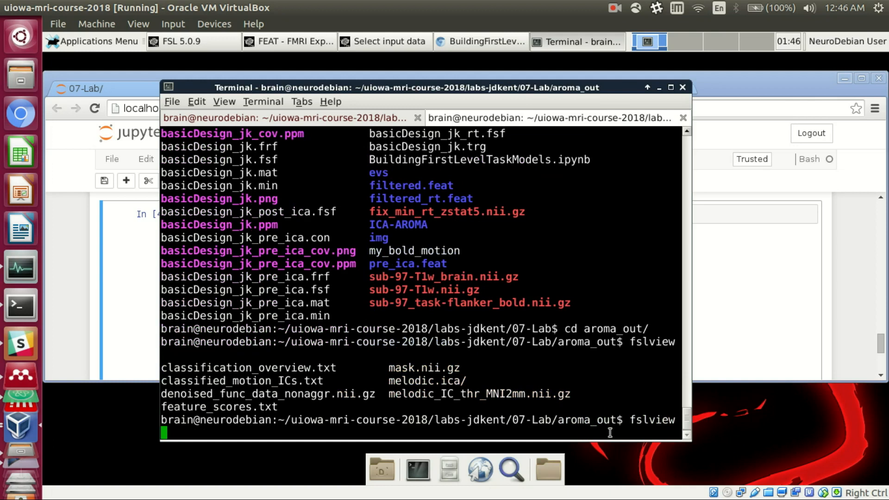
type("de")
key("Tab")
type("&")
key("Return")
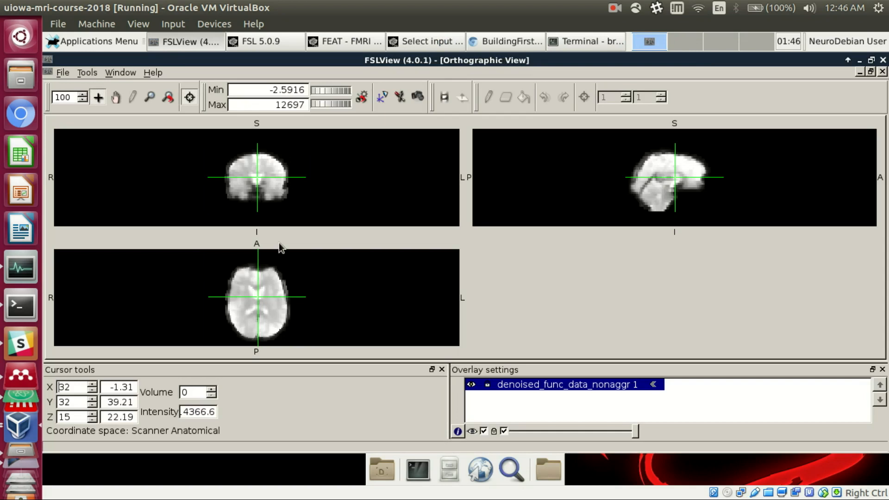
Inspect the denoised functional image at a more lateral location in the orthographic view, and close the viewer
left_click(255, 163)
left_click_drag(254, 163, 276, 175)
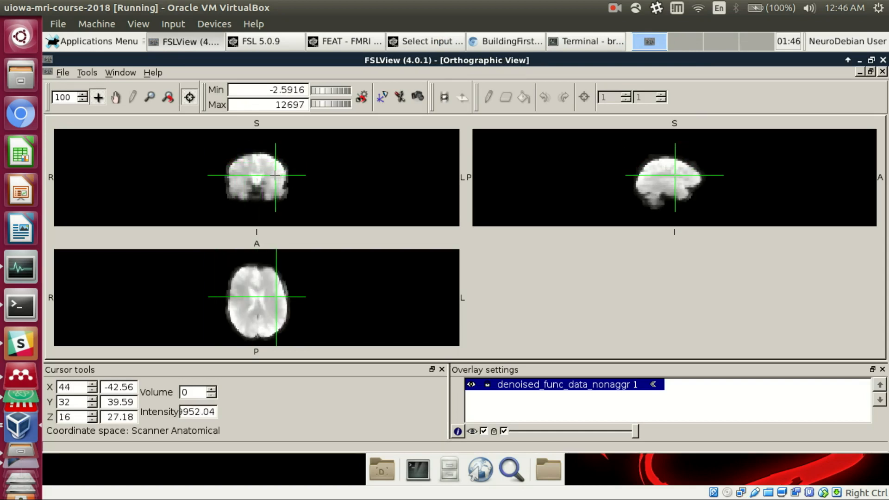
left_click(882, 61)
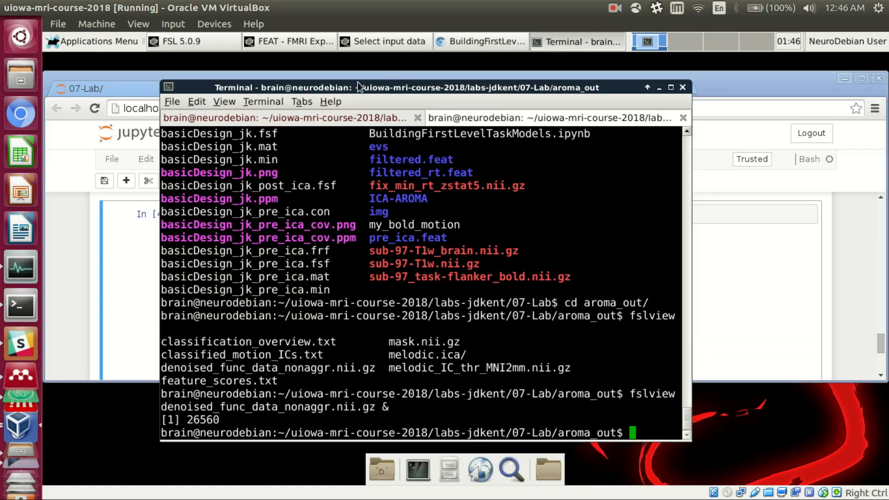
Return to the FEAT setup and check the pre-stats smoothing and highpass options and the registration settings
left_click(251, 37)
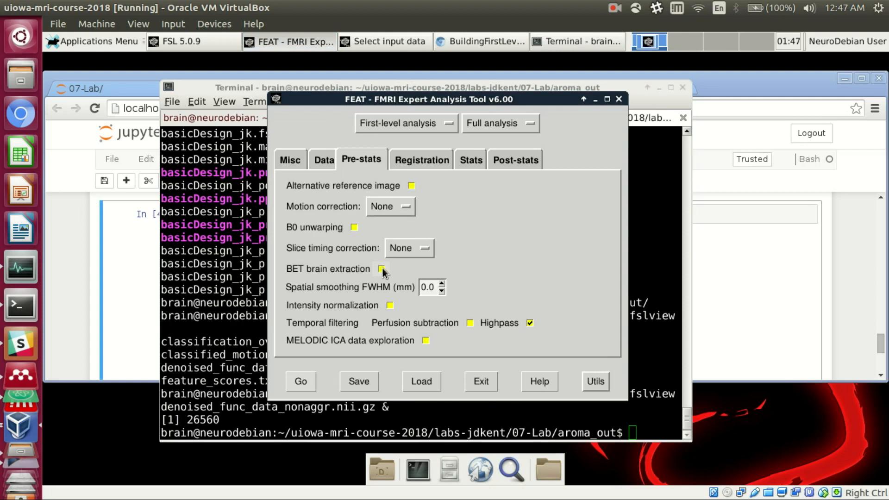
left_click_drag(434, 287, 412, 289)
left_click(427, 287)
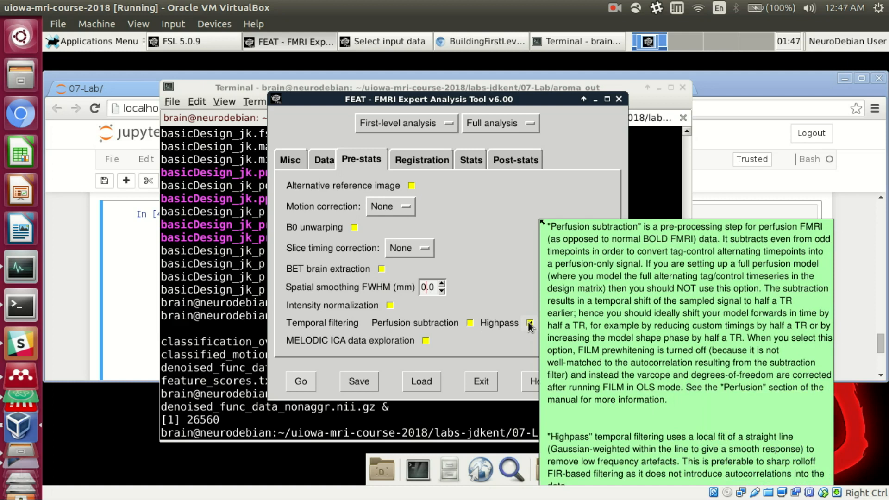
left_click(415, 165)
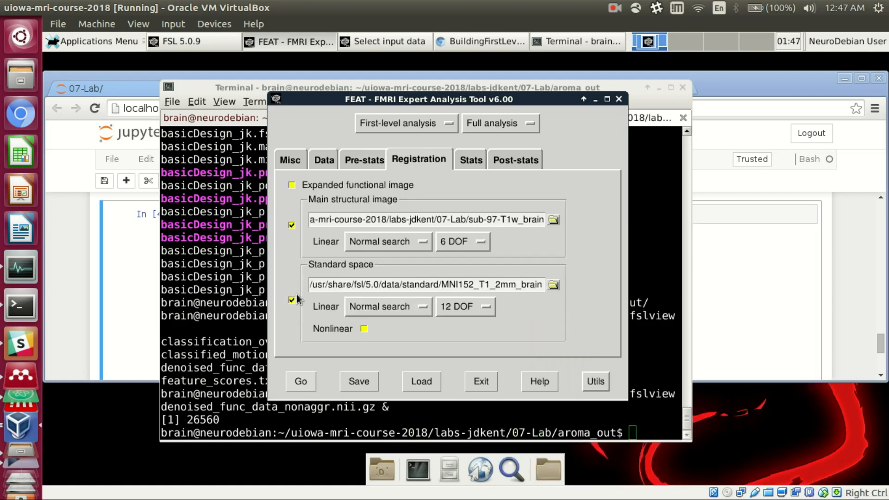
Open the full model setup and set the event file of the con EV to s97_con_fixdur.txt
left_click(480, 159)
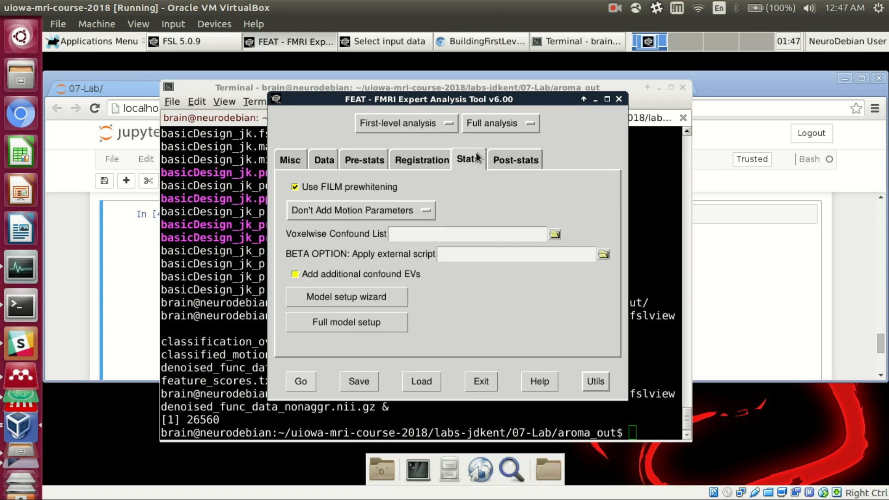
left_click(349, 320)
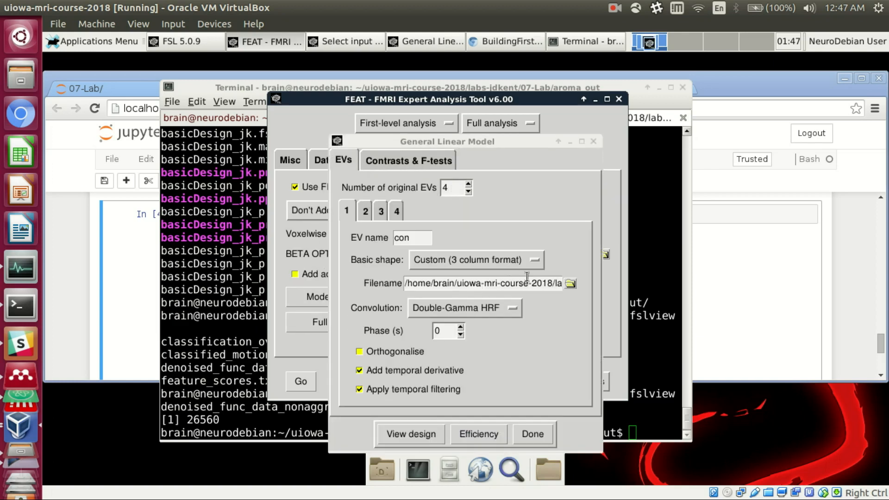
left_click(570, 283)
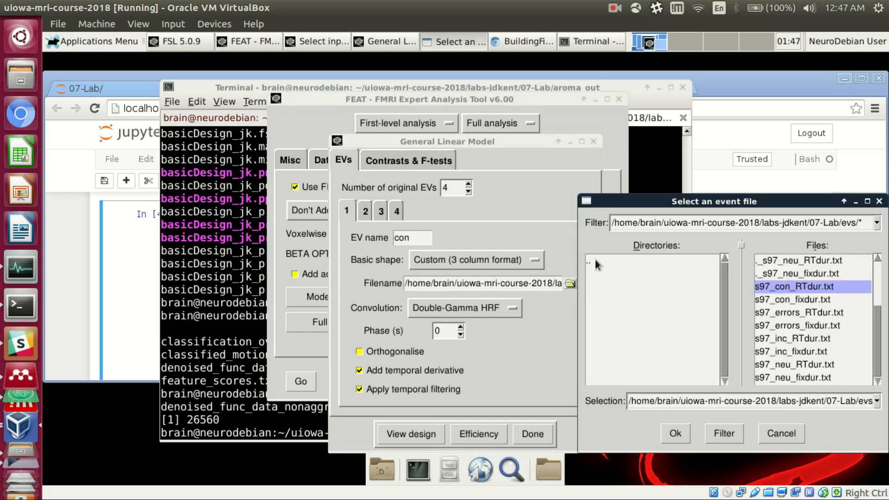
left_click(764, 301)
left_click(675, 433)
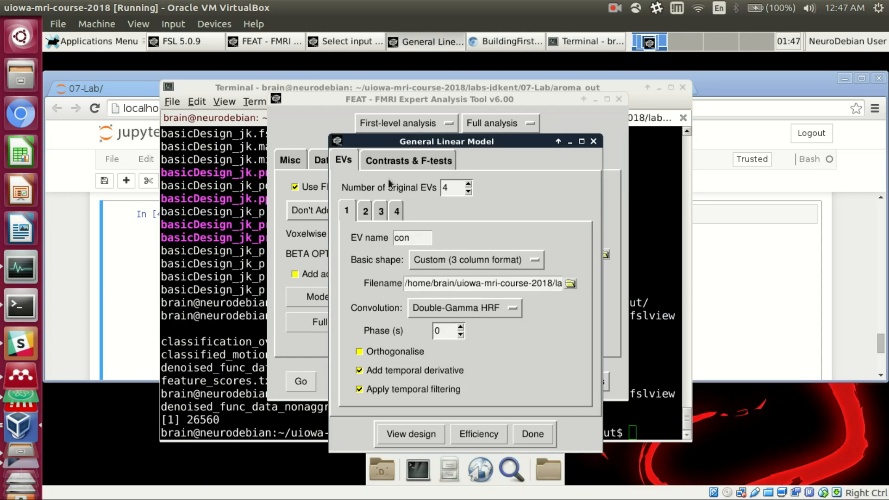
Set the event file of the second EV, neu, to s97_neu_fixdur.txt
left_click(365, 212)
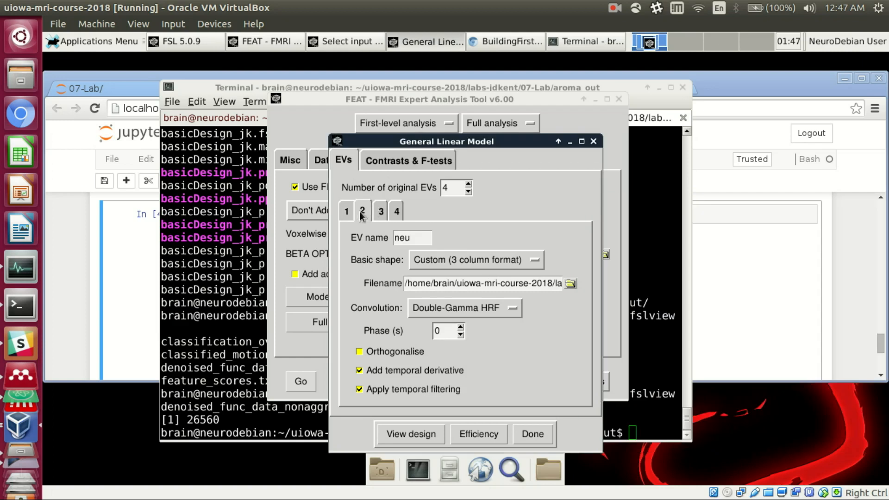
left_click(571, 284)
left_click(813, 377)
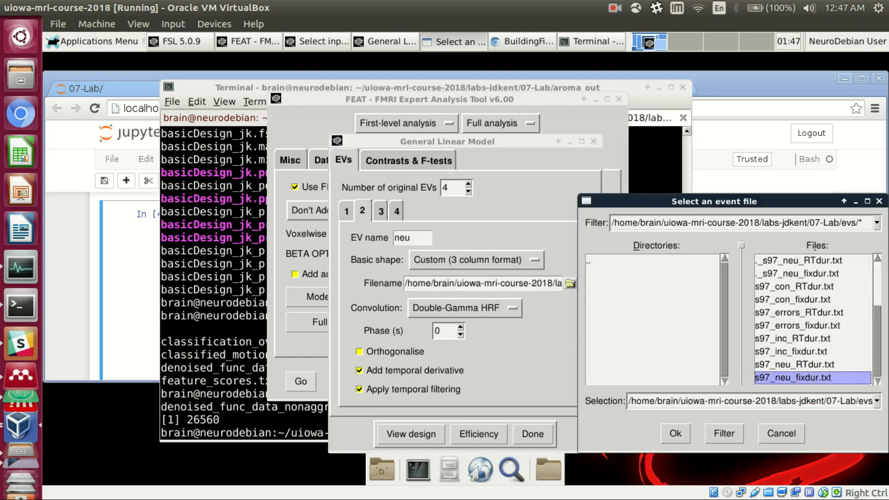
left_click(675, 434)
Set the event file of the third EV, inc, to s97_inc_fixdur.txt
left_click(380, 212)
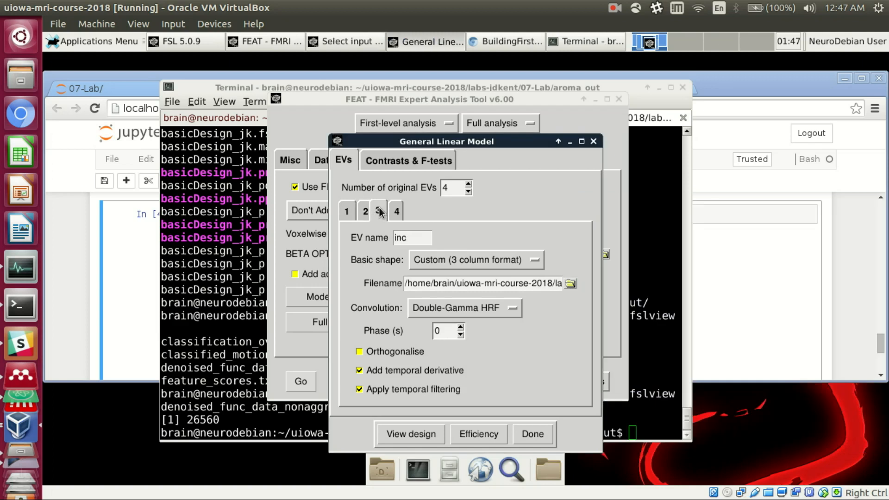
left_click(570, 283)
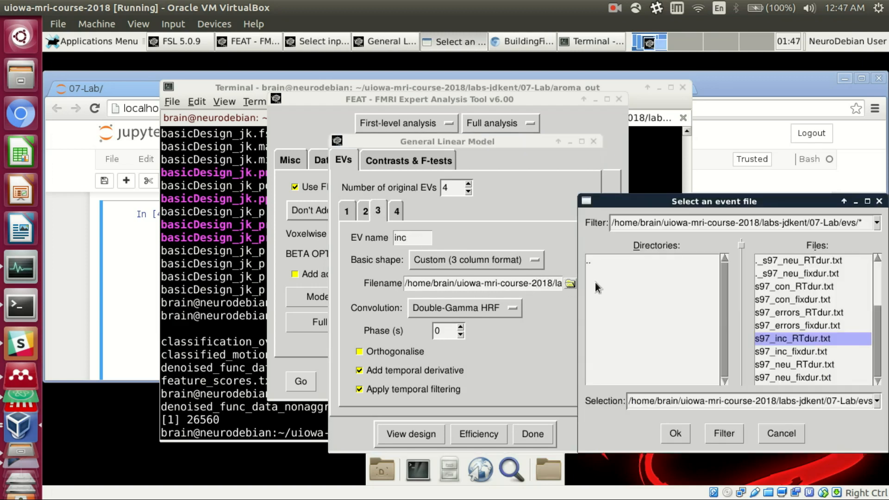
left_click(795, 351)
left_click(675, 433)
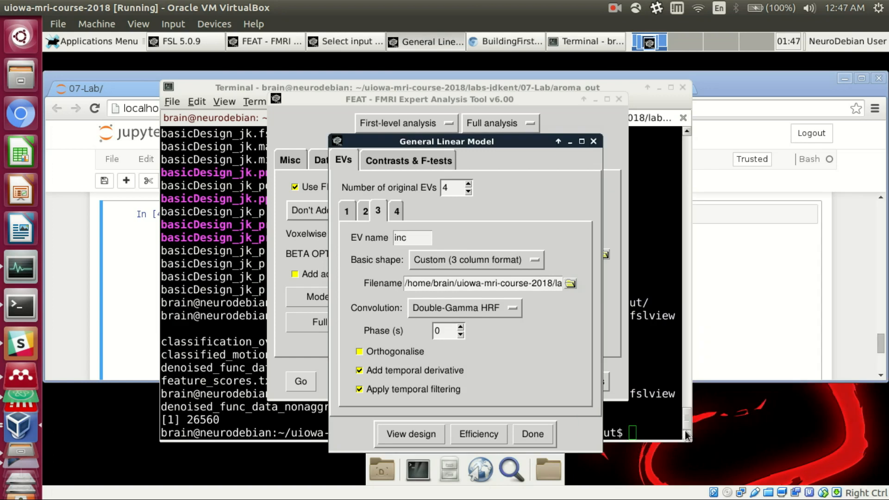
Set the event file of the fourth EV, errors, to s97_errors_fixdur.txt
left_click(397, 209)
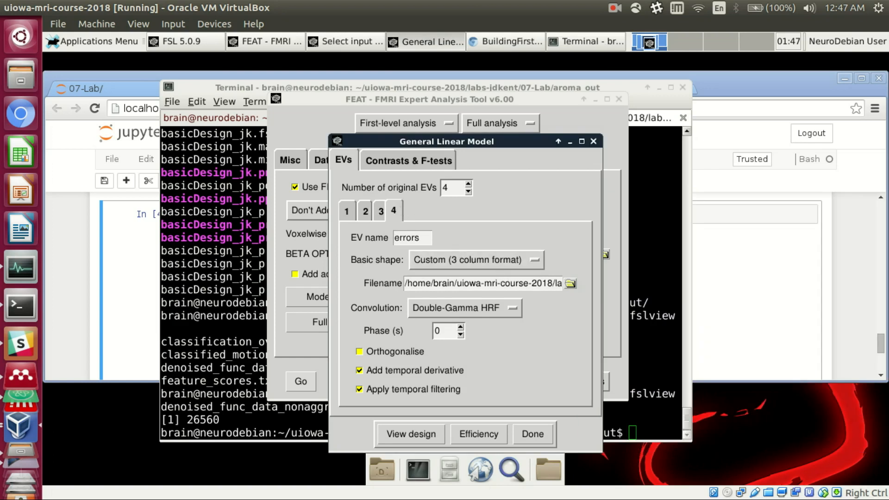
left_click(569, 283)
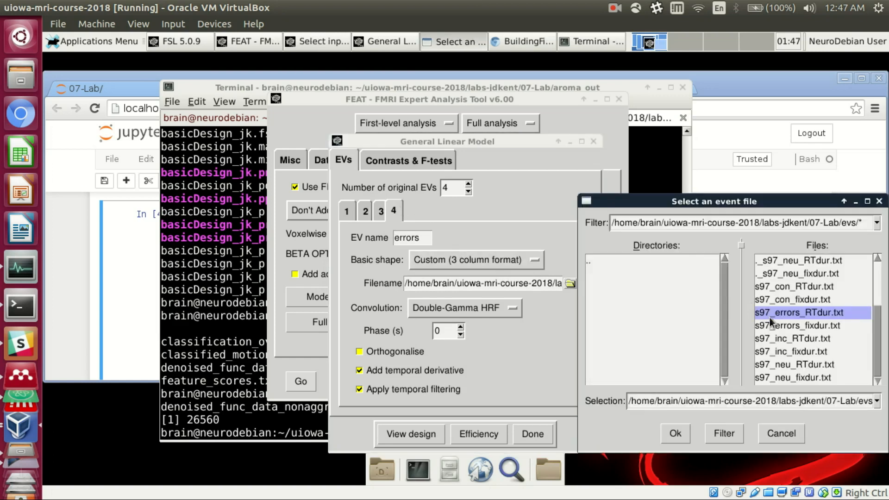
left_click(771, 324)
left_click(675, 432)
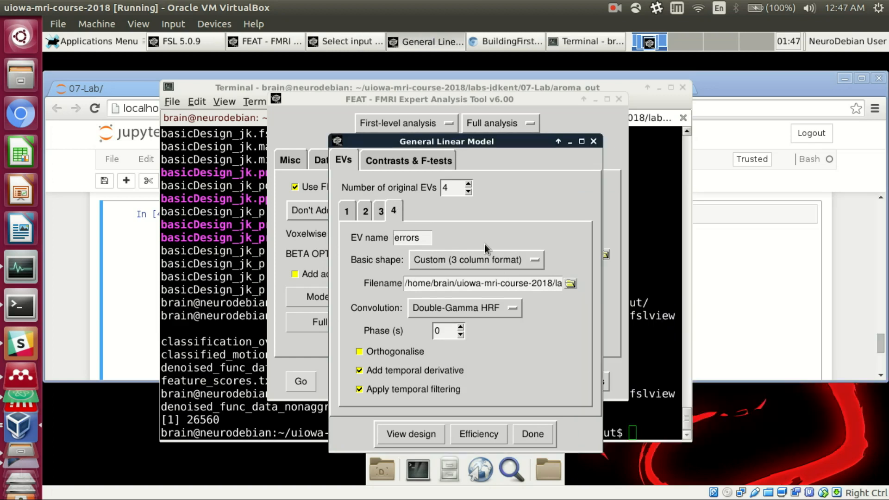
Finish the general linear model setup and close the design matrix preview after viewing it
left_click_drag(499, 141, 395, 90)
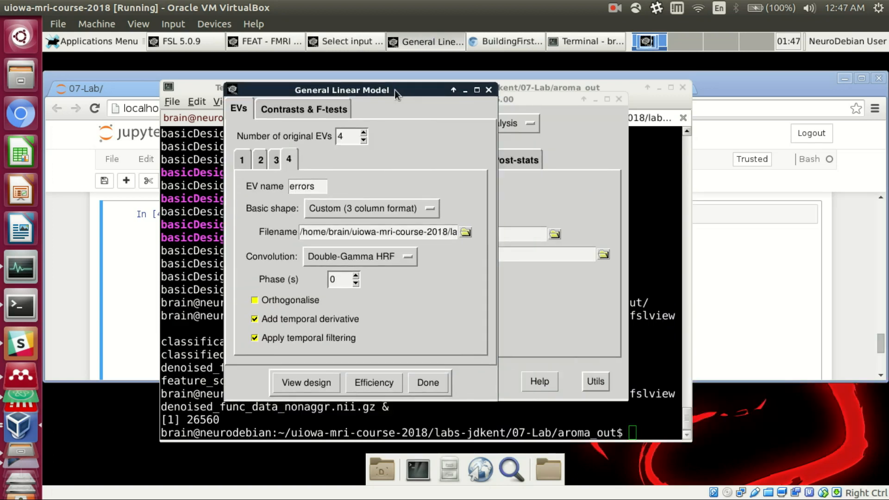
left_click(428, 383)
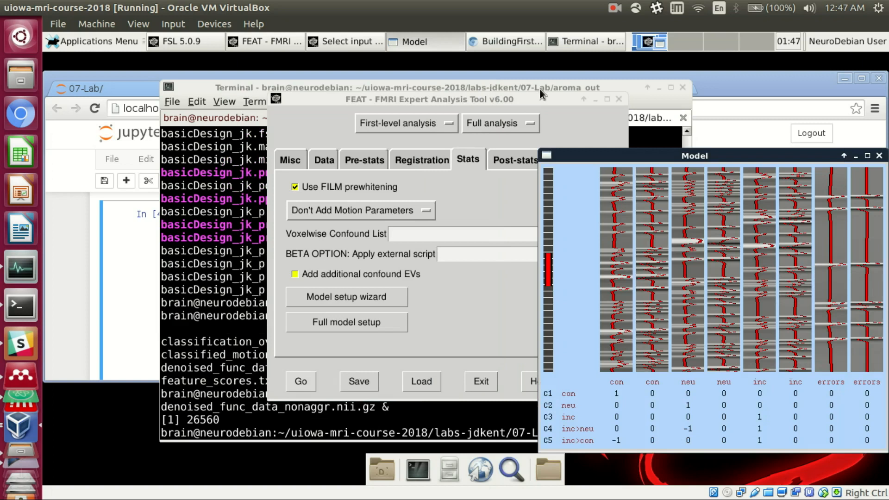
left_click_drag(601, 152, 431, 139)
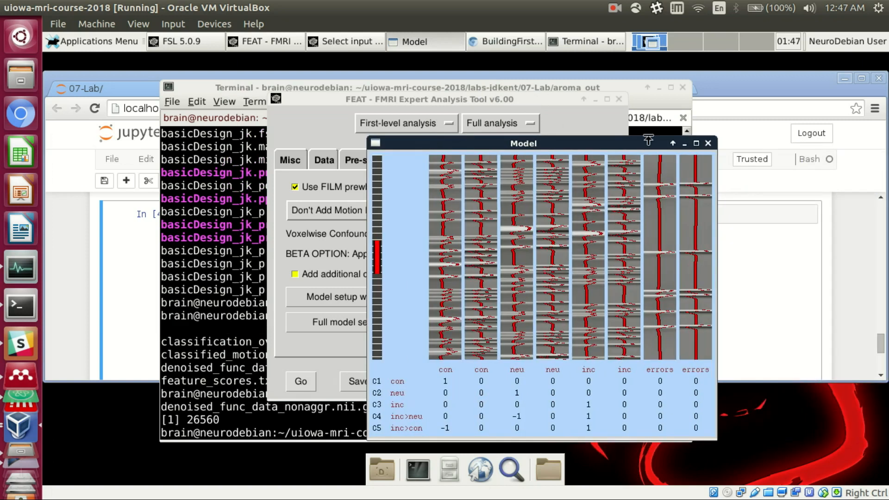
left_click(708, 144)
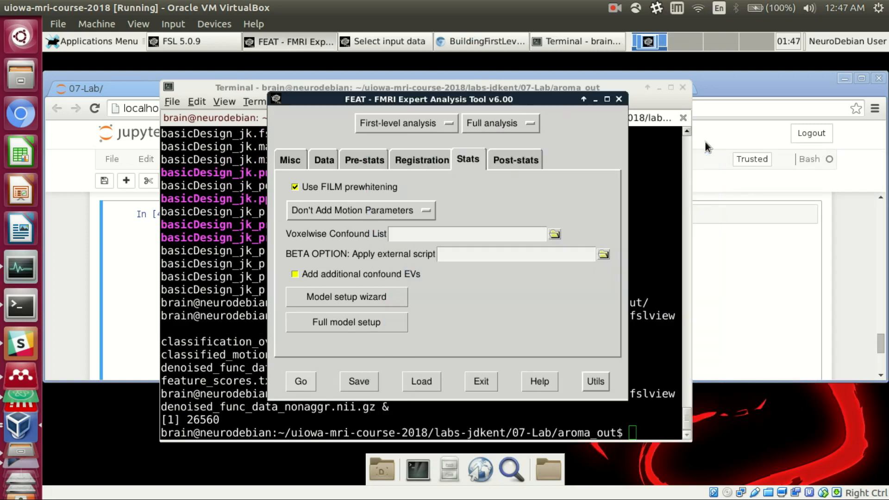
Review the data, pre-stats, registration, post-stats and miscellaneous settings of the post-ICA design
left_click(290, 160)
left_click(319, 163)
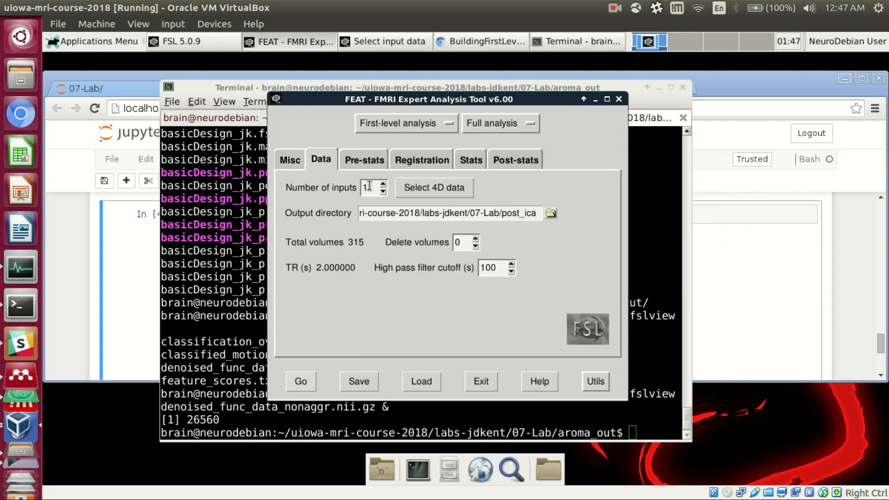
left_click(369, 160)
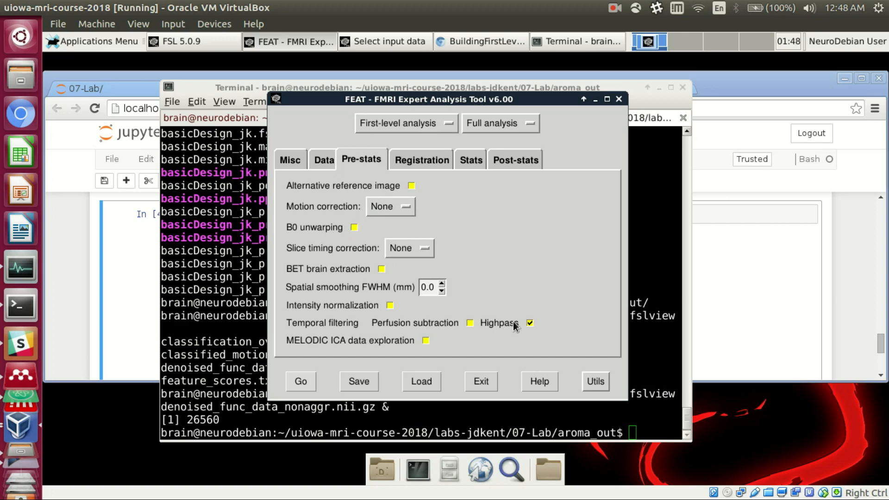
left_click(419, 159)
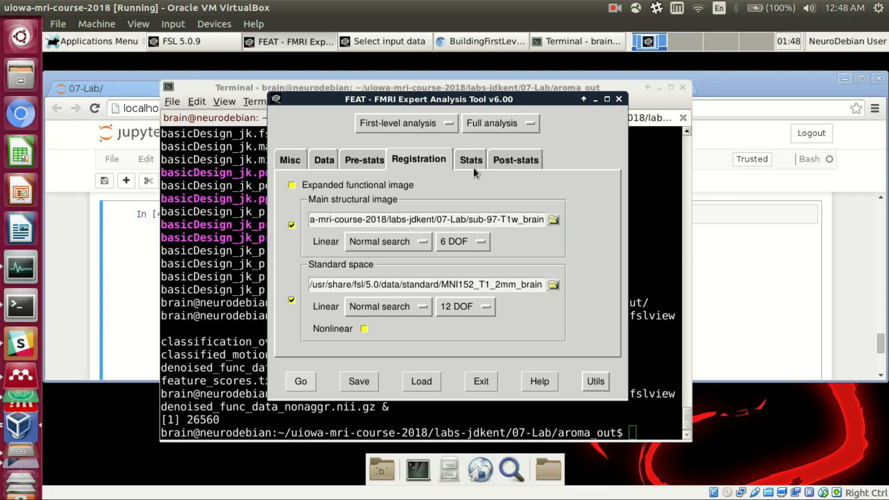
left_click(518, 160)
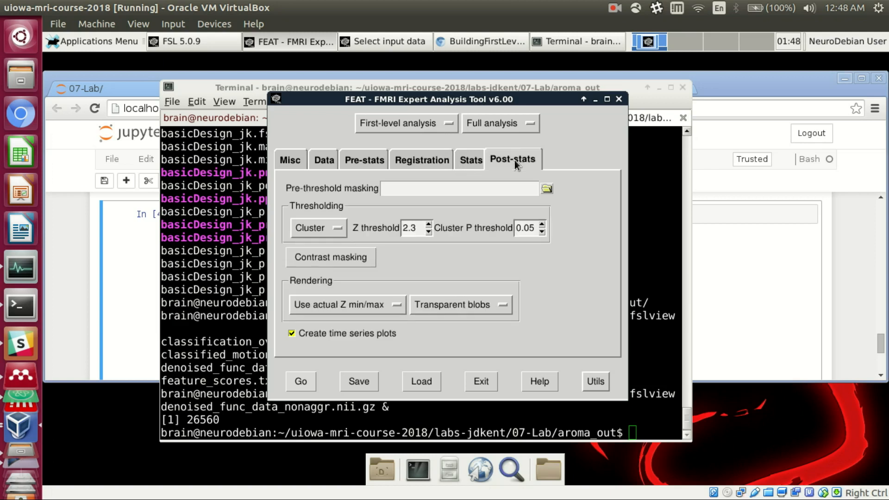
left_click(290, 160)
left_click_drag(369, 103, 385, 96)
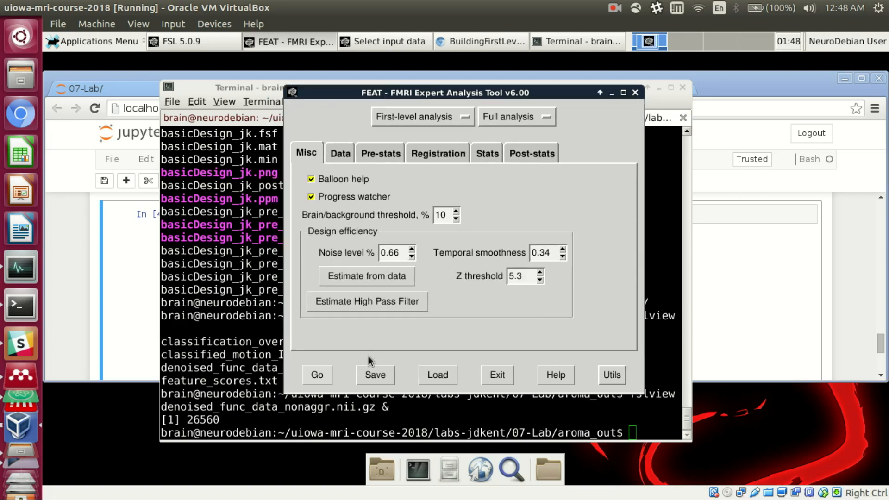
Save the FEAT setup over basicDesign_jk_post_ica.fsf and start the analysis
left_click(374, 374)
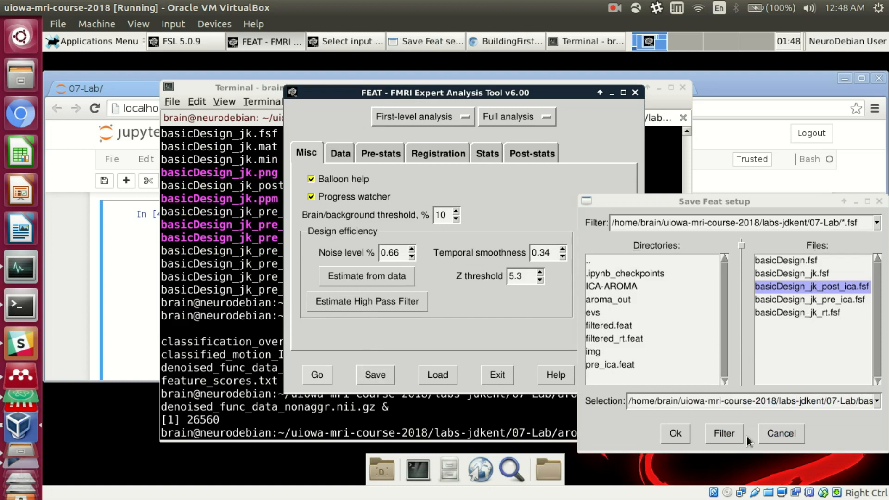
left_click(675, 435)
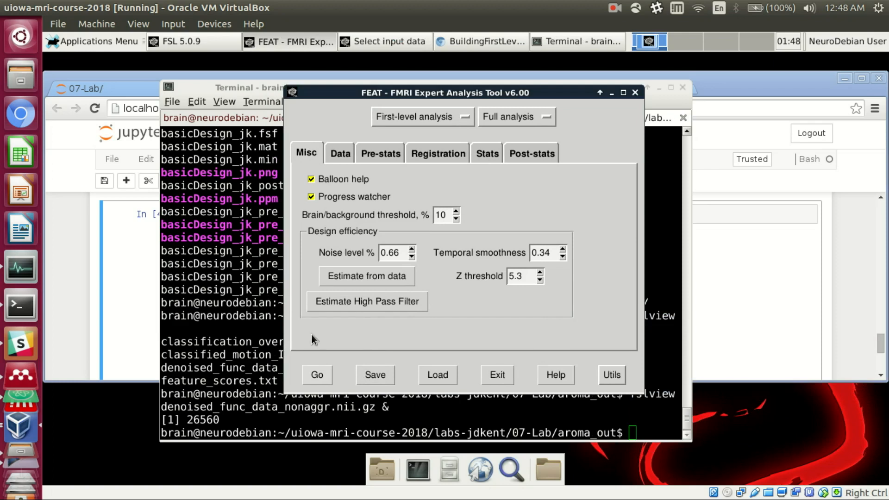
left_click(318, 376)
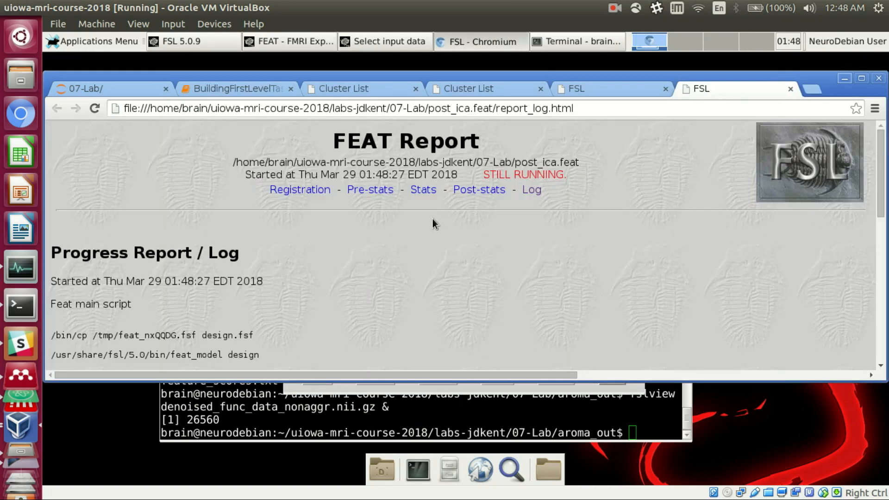
Examine the progress log of the post_ica.feat report, from the main script and initialisation through preprocessing and registration
scroll(358, 229, "down", 3)
scroll(359, 227, "down", 2)
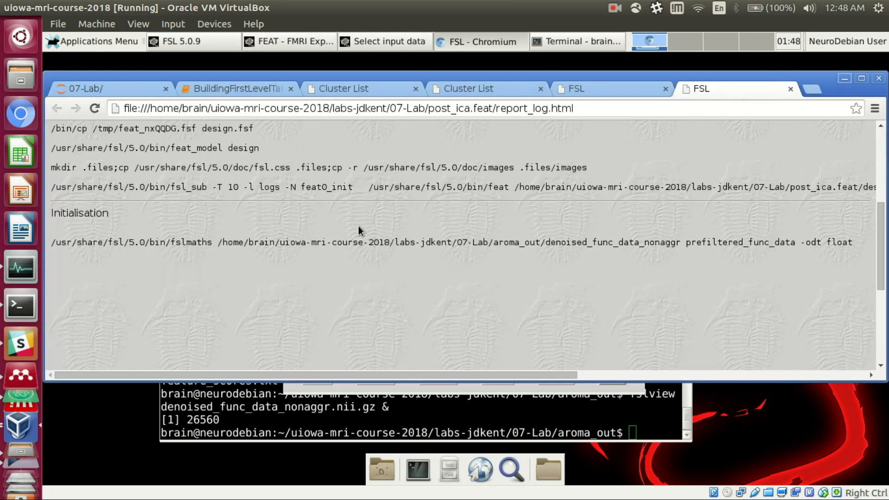
scroll(359, 226, "up", 1)
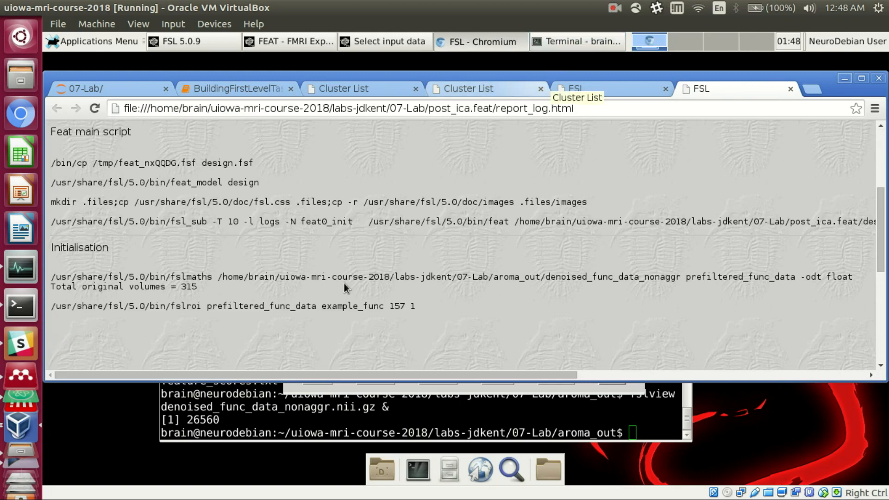
scroll(345, 287, "up", 2)
scroll(345, 288, "down", 2)
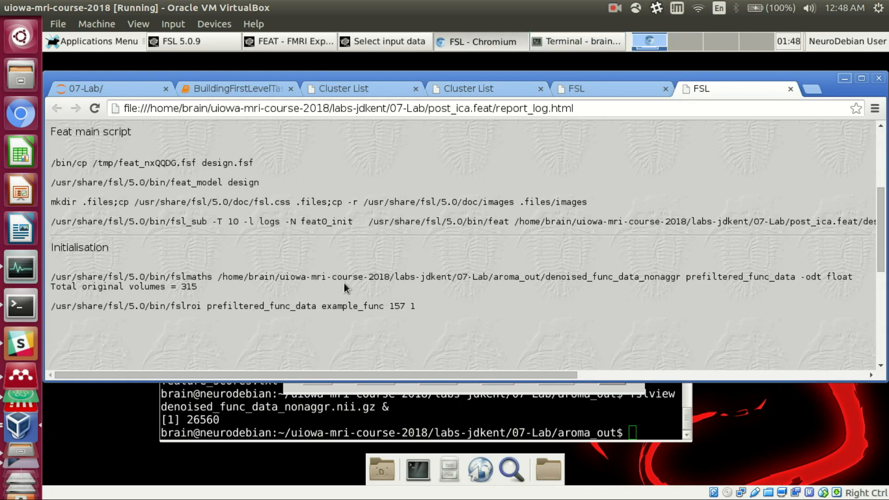
scroll(344, 287, "up", 1)
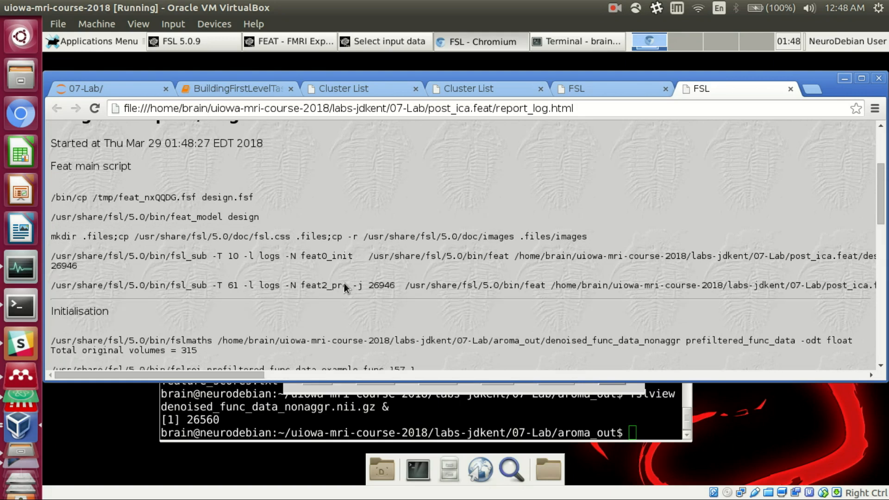
scroll(344, 284, "down", 5)
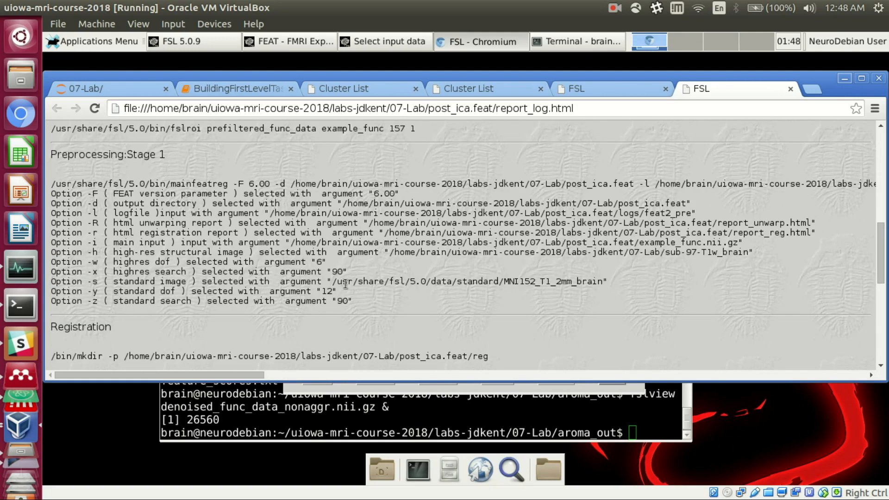
scroll(345, 284, "down", 4)
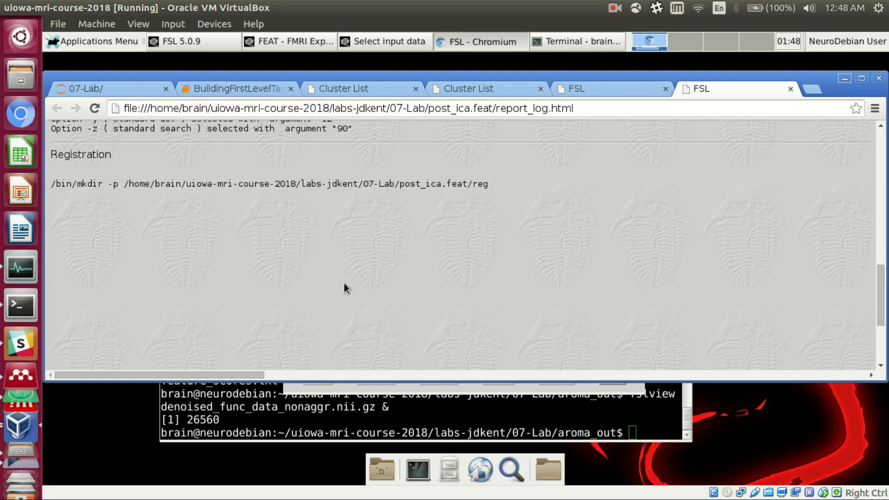
scroll(345, 284, "up", 8)
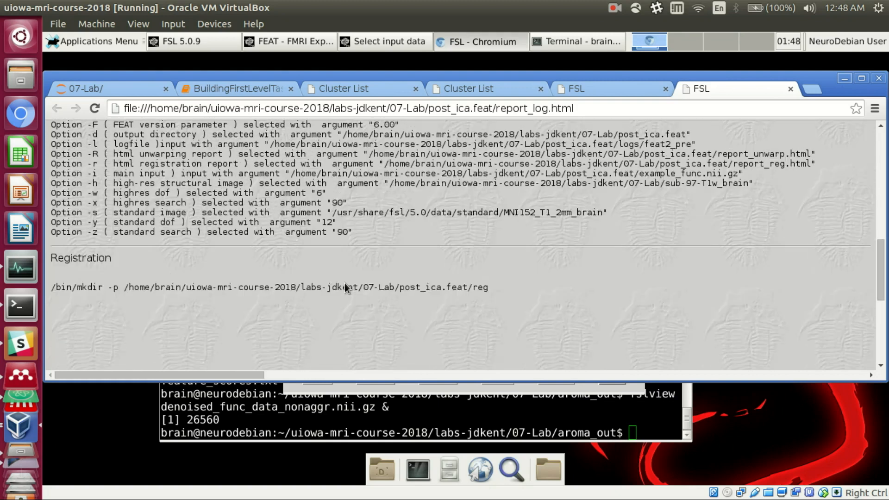
scroll(345, 284, "up", 2)
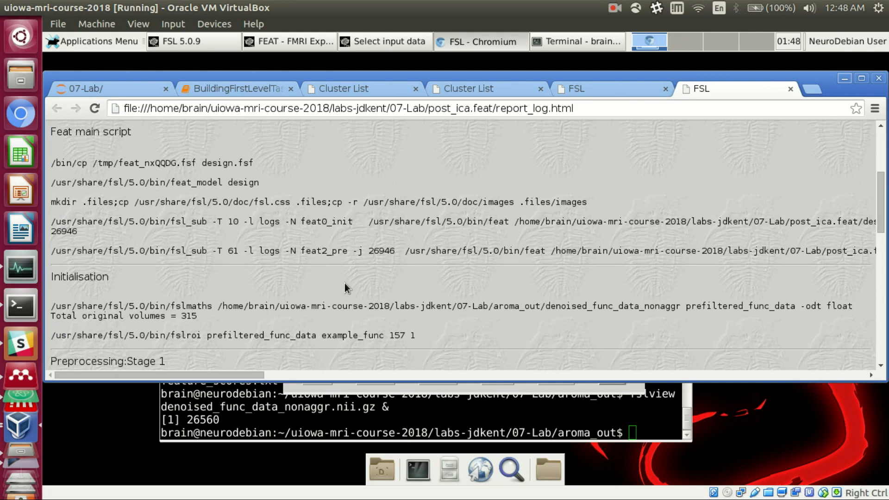
scroll(362, 263, "up", 4)
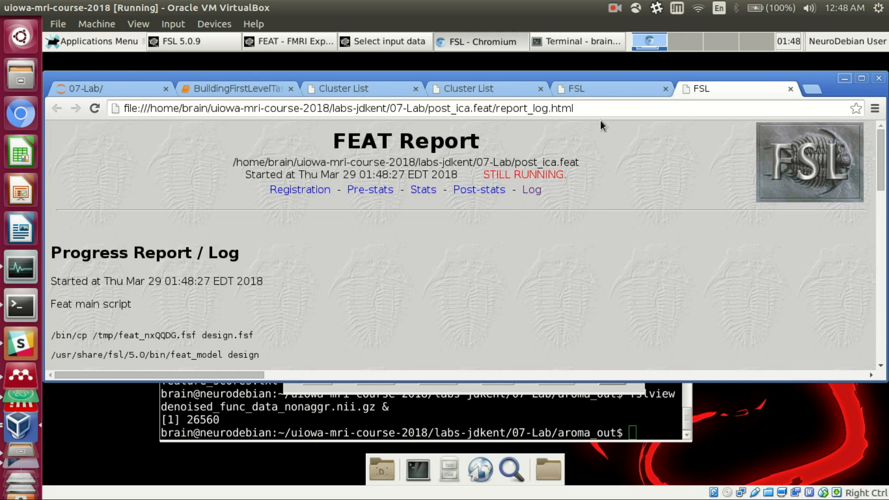
mouse_move(548, 74)
left_mouse_down()
mouse_move(514, 75)
mouse_move(560, 74)
left_mouse_up()
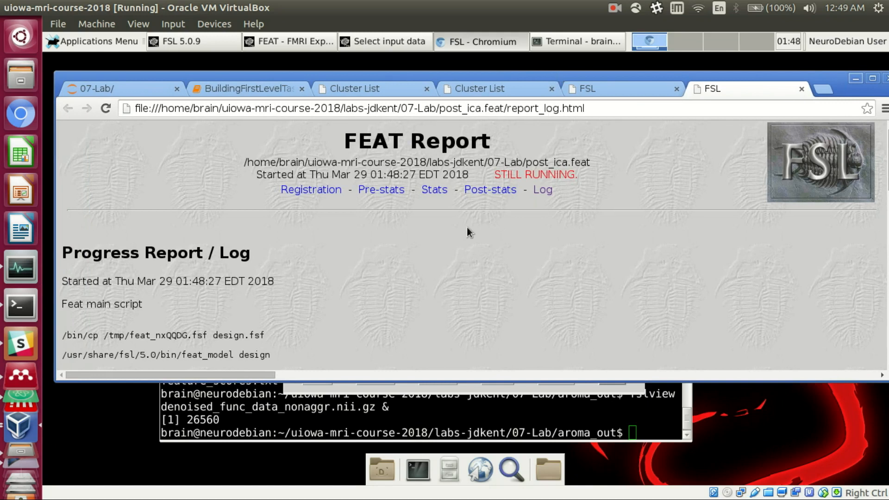
scroll(466, 227, "down", 6)
scroll(467, 227, "down", 4)
scroll(466, 227, "up", 9)
scroll(467, 227, "up", 1)
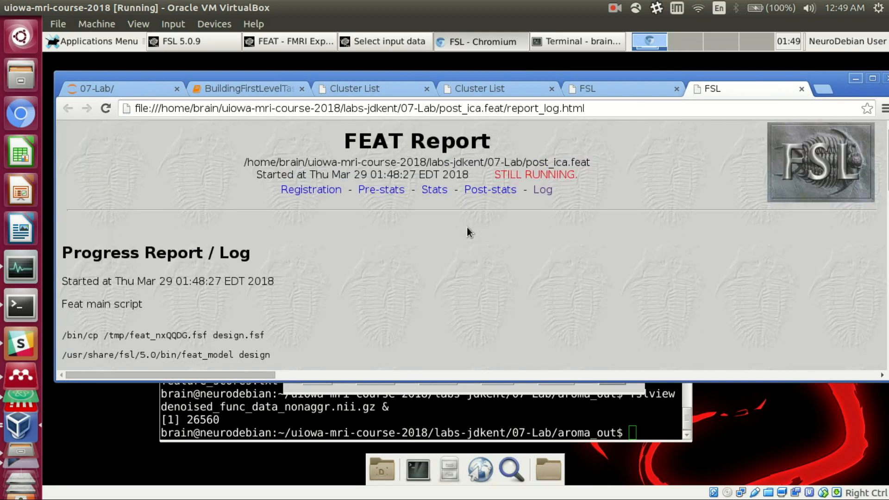